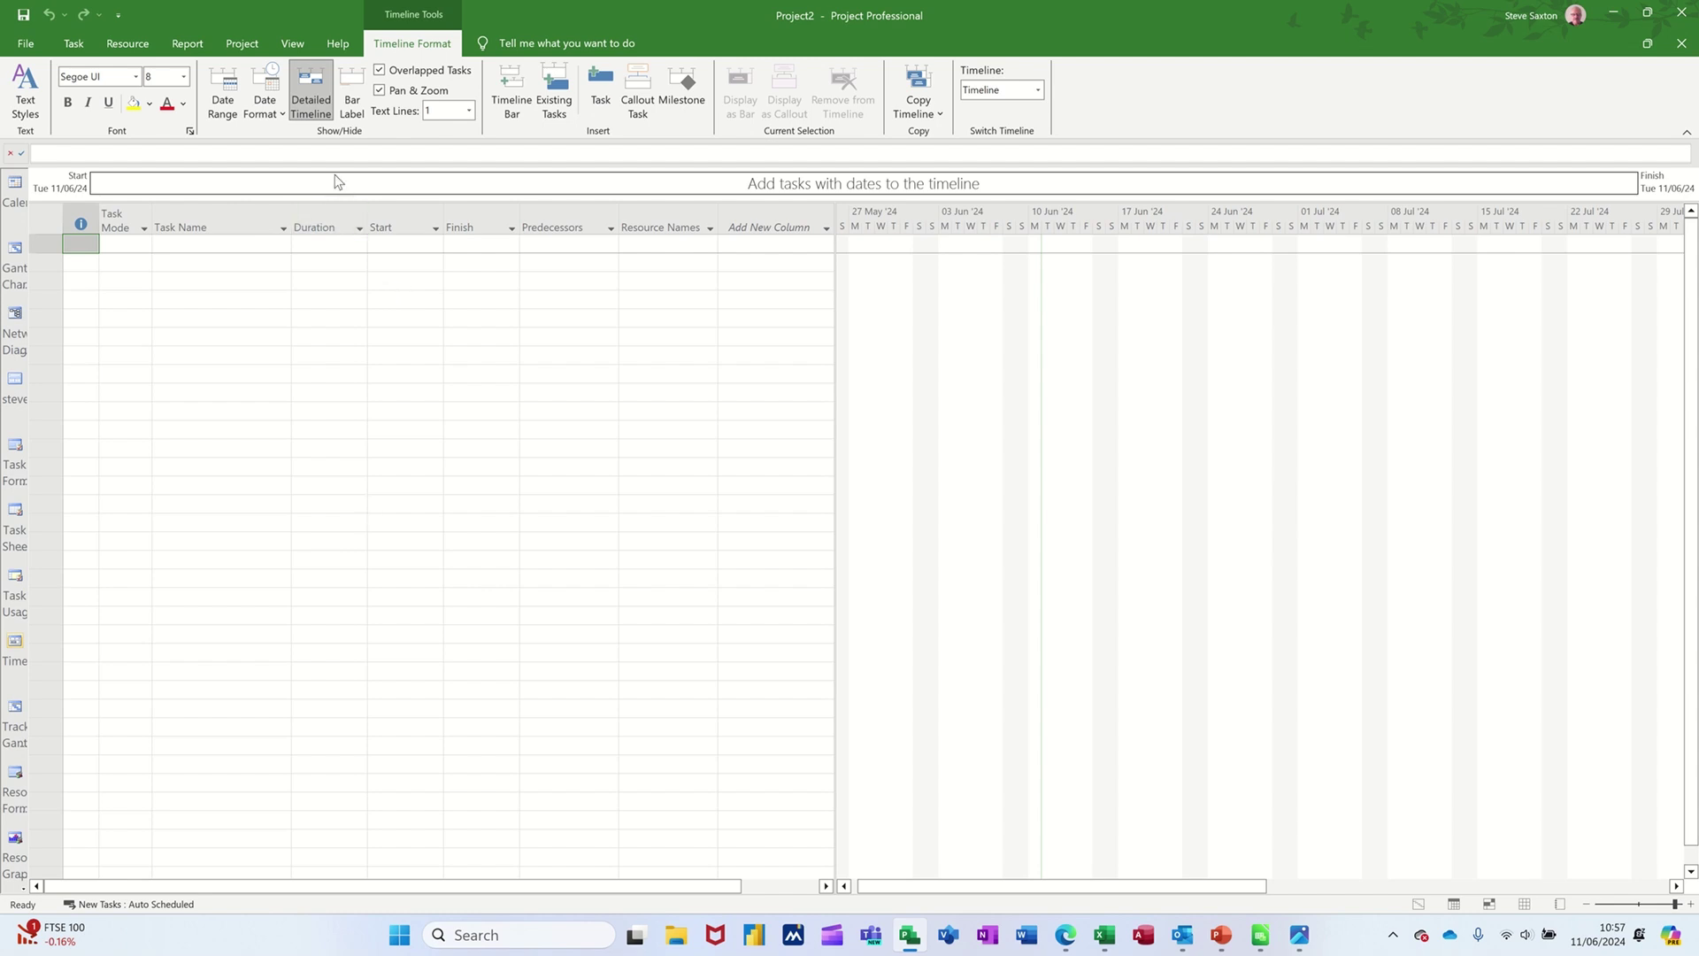
Set all timeline text to Segoe UI size 14 through Text Styles
click(25, 100)
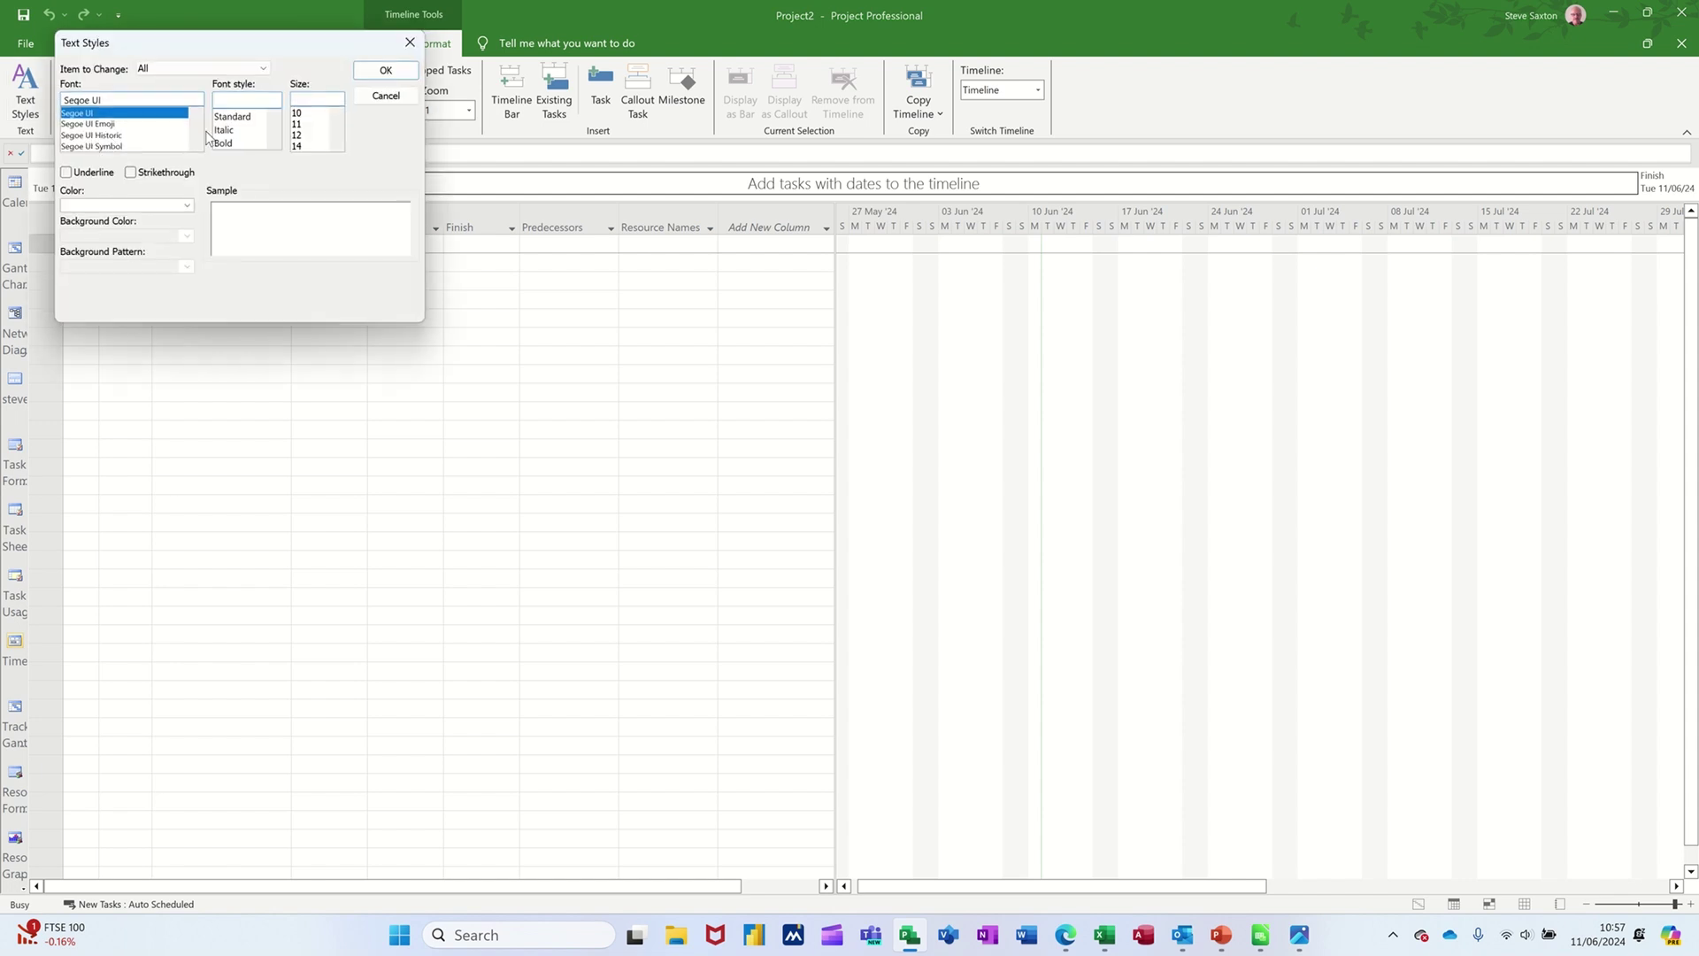
click(301, 145)
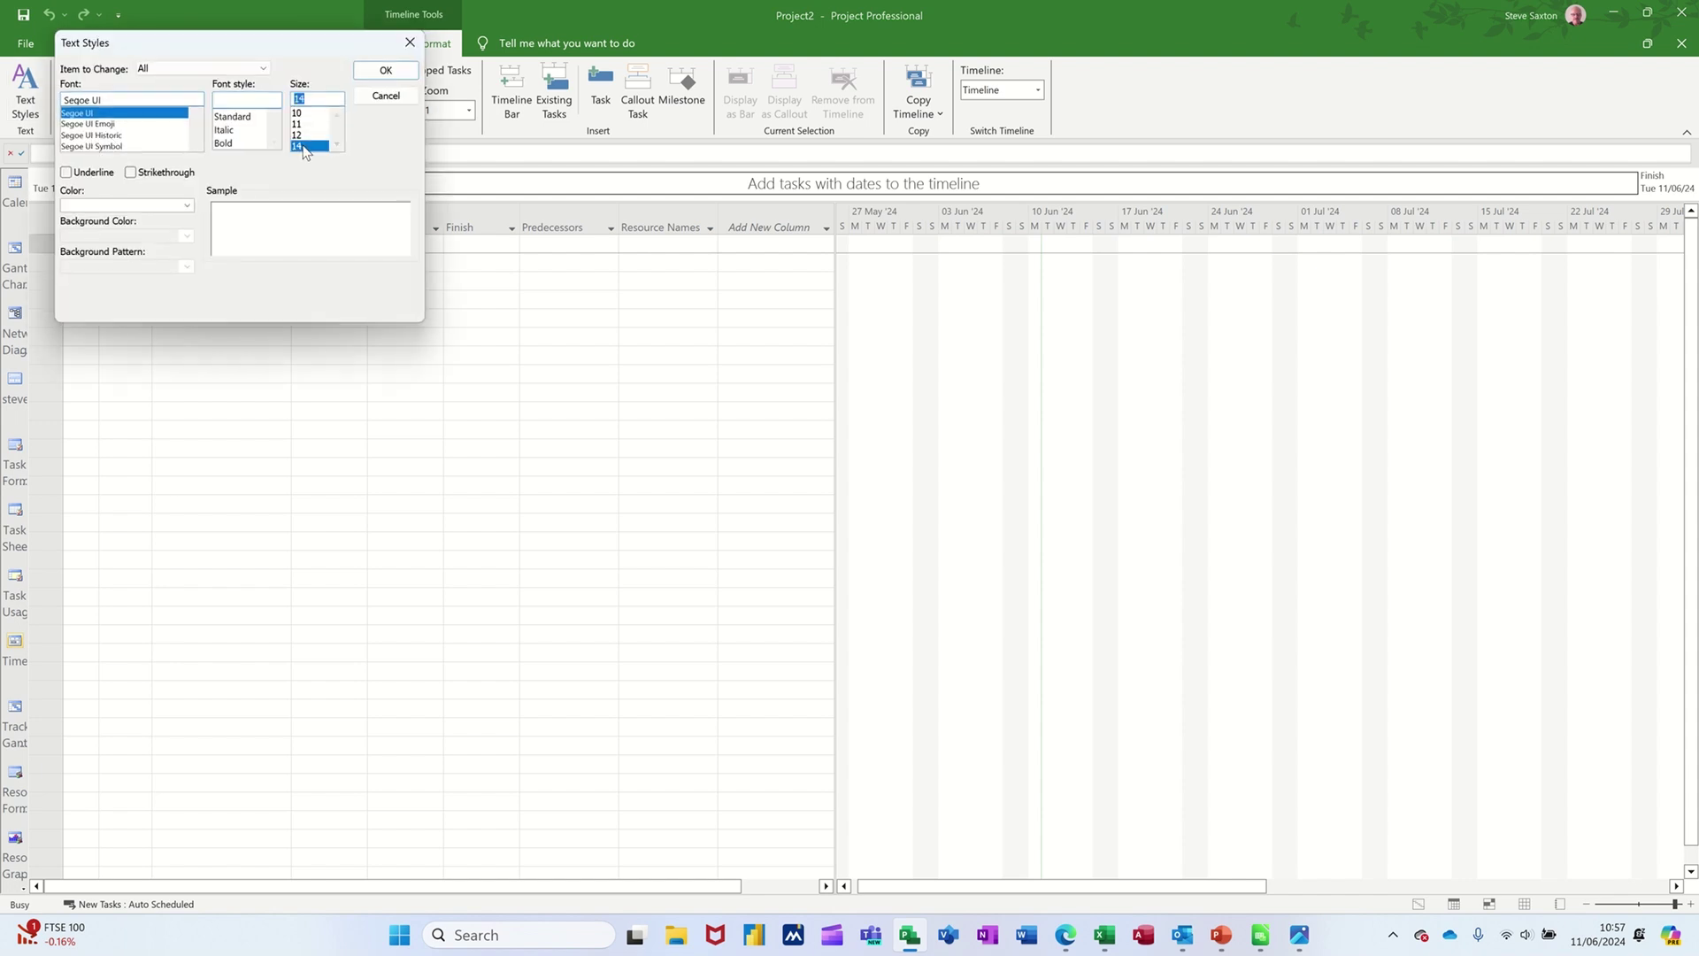
click(375, 77)
Enter Project A followed by Tasks 1–3, and indent the three tasks under Project A
click(179, 253)
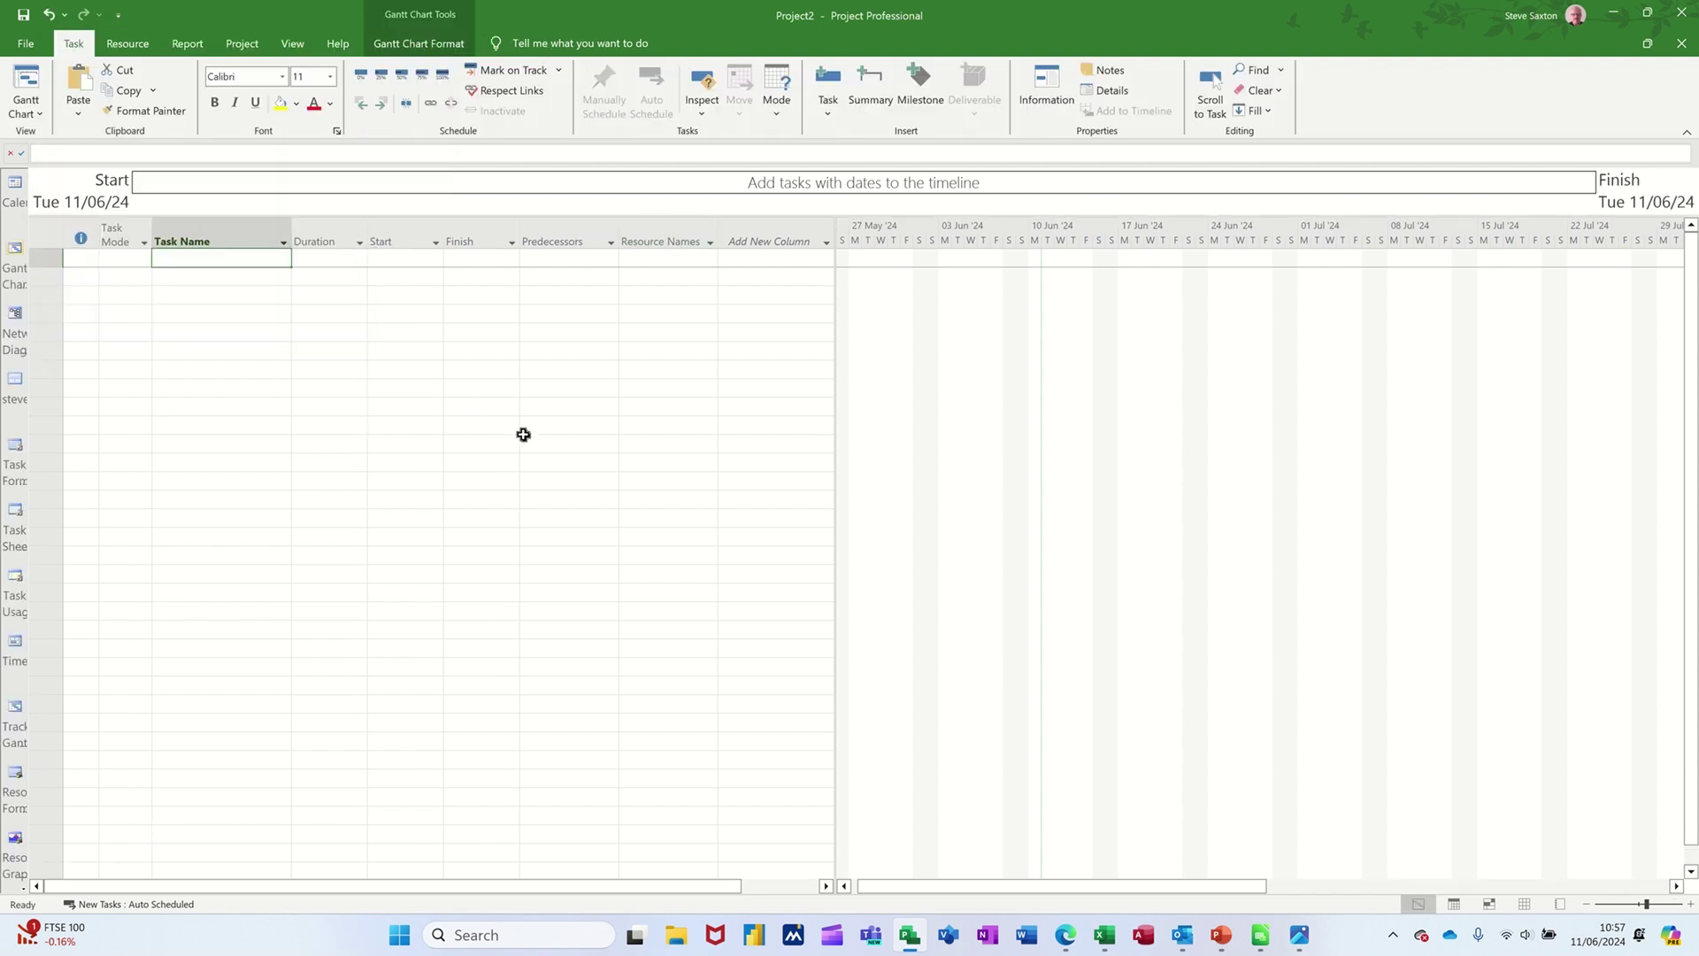
text(Pro)
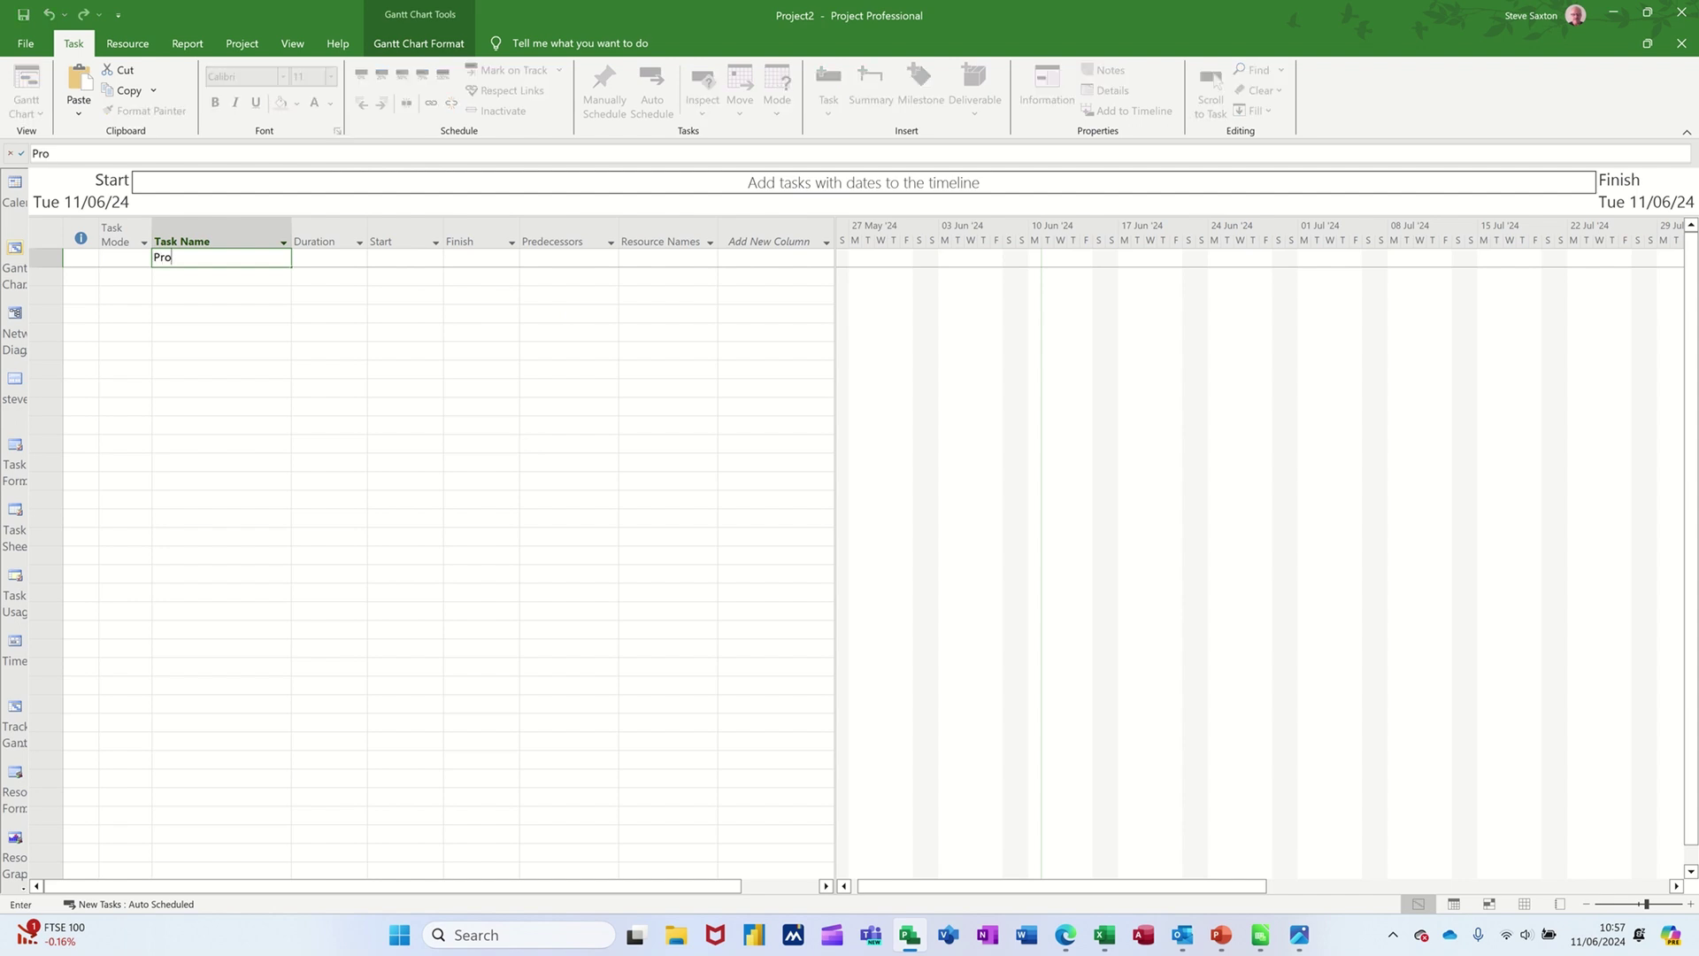
text(ject A)
key(Return)
text(Task 1)
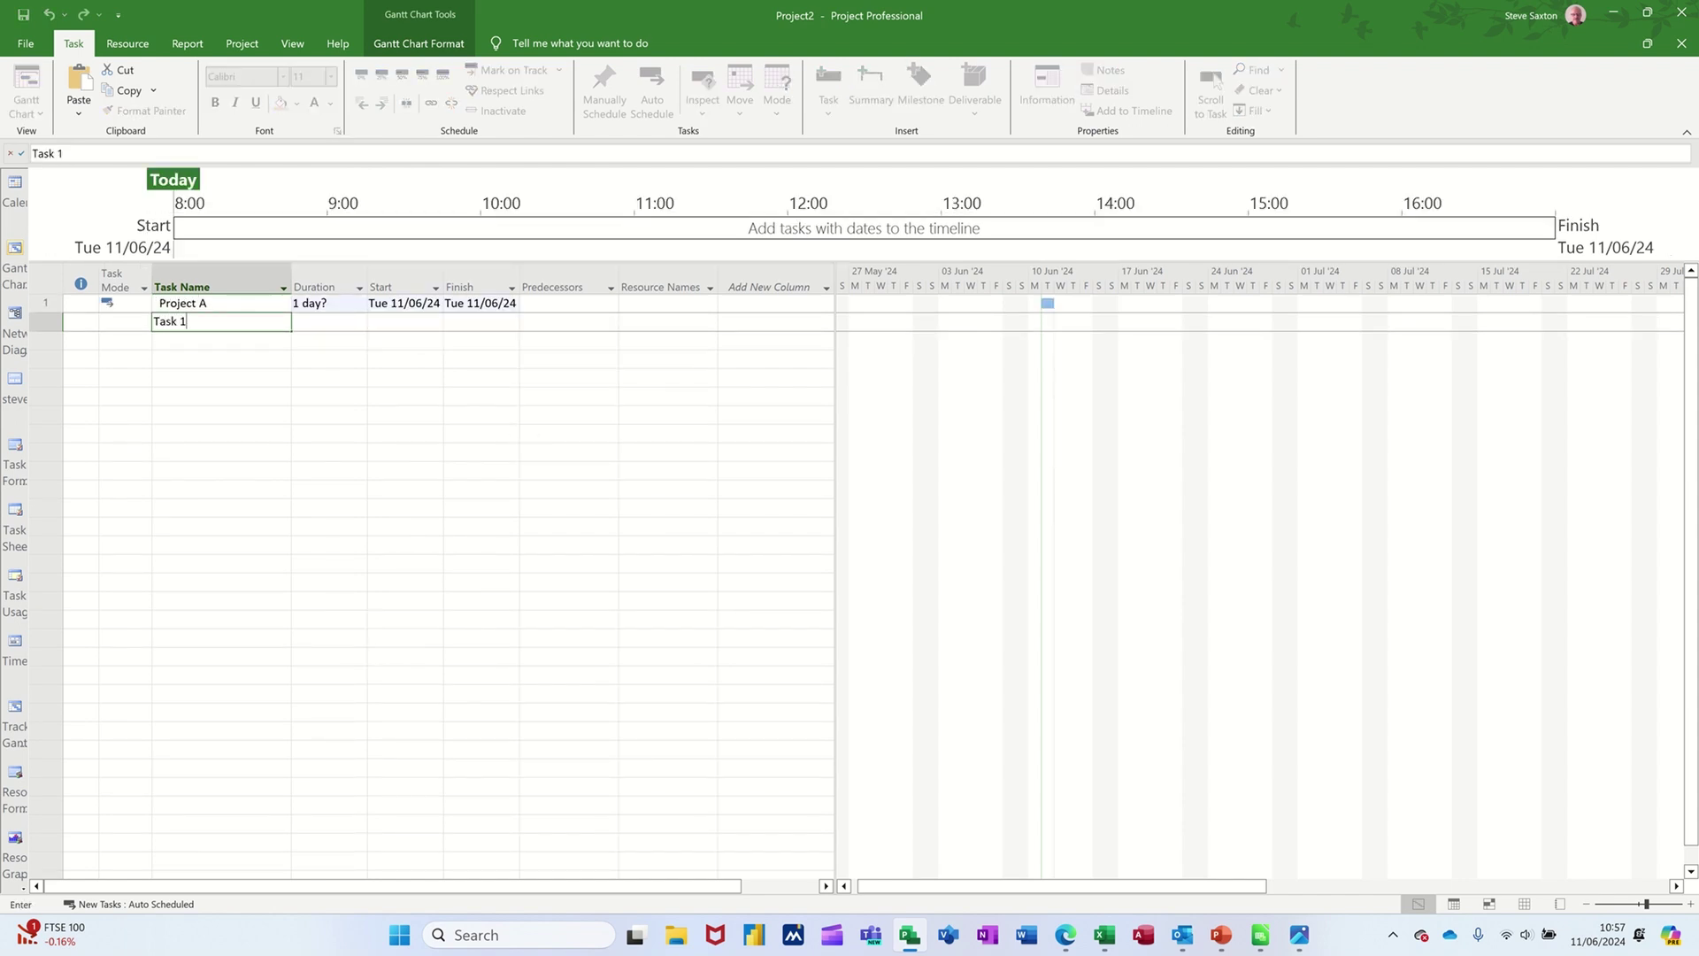
key(Return)
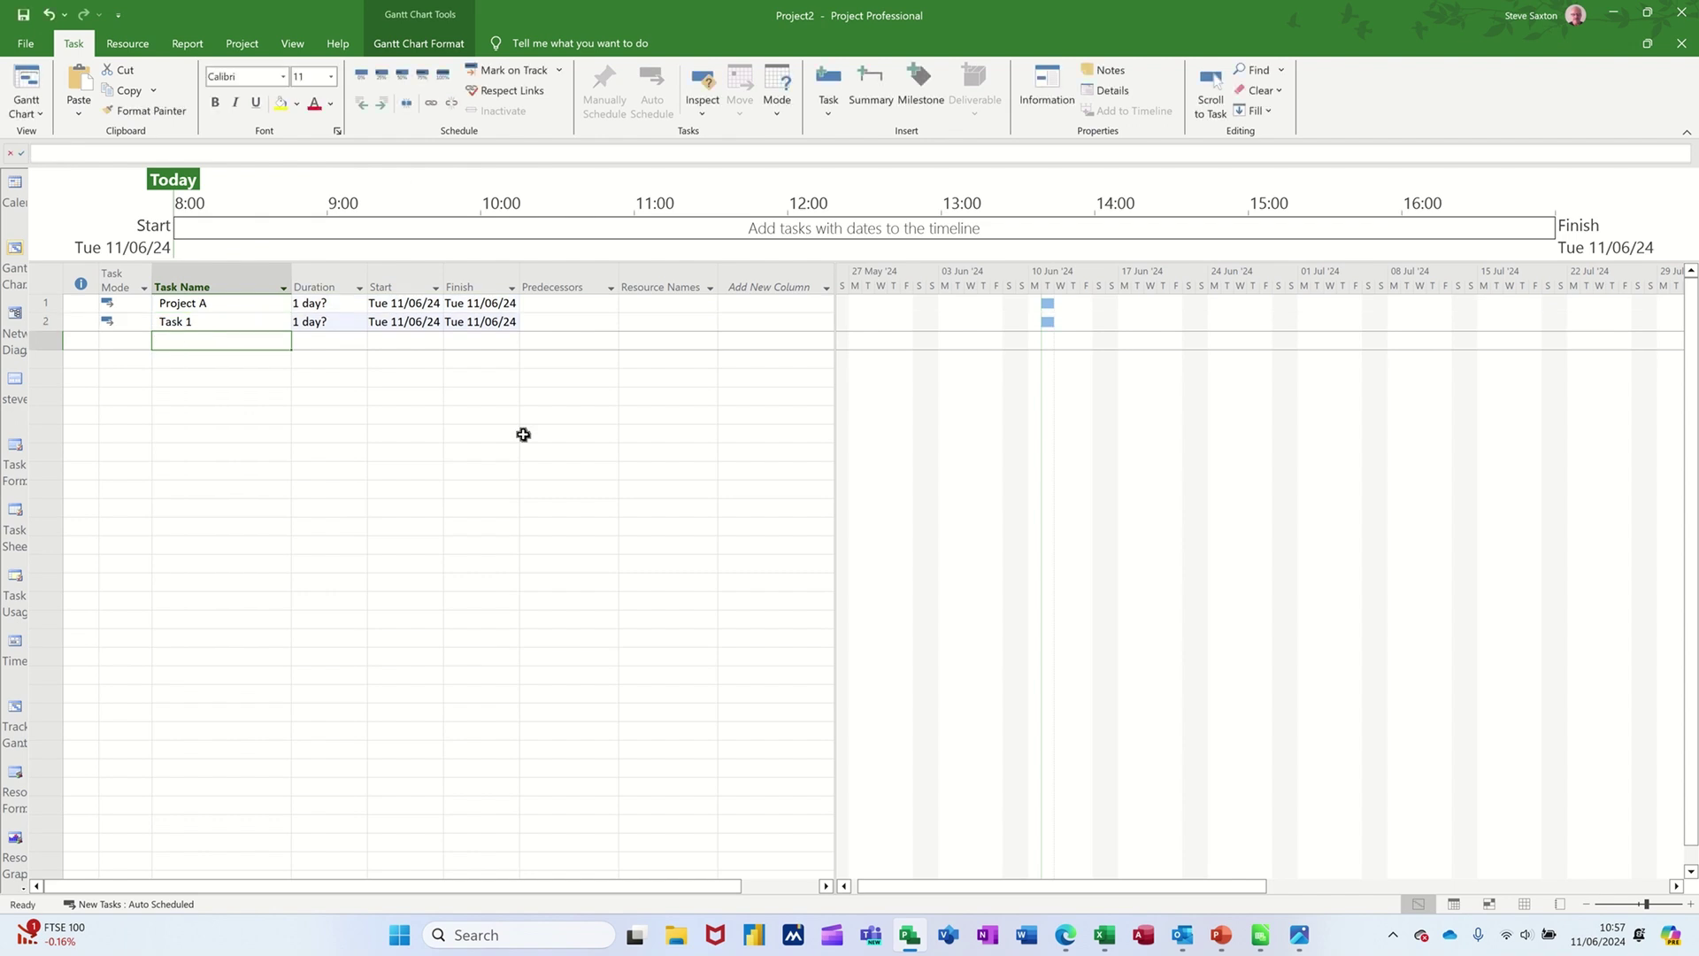
text(Task 2)
key(Return)
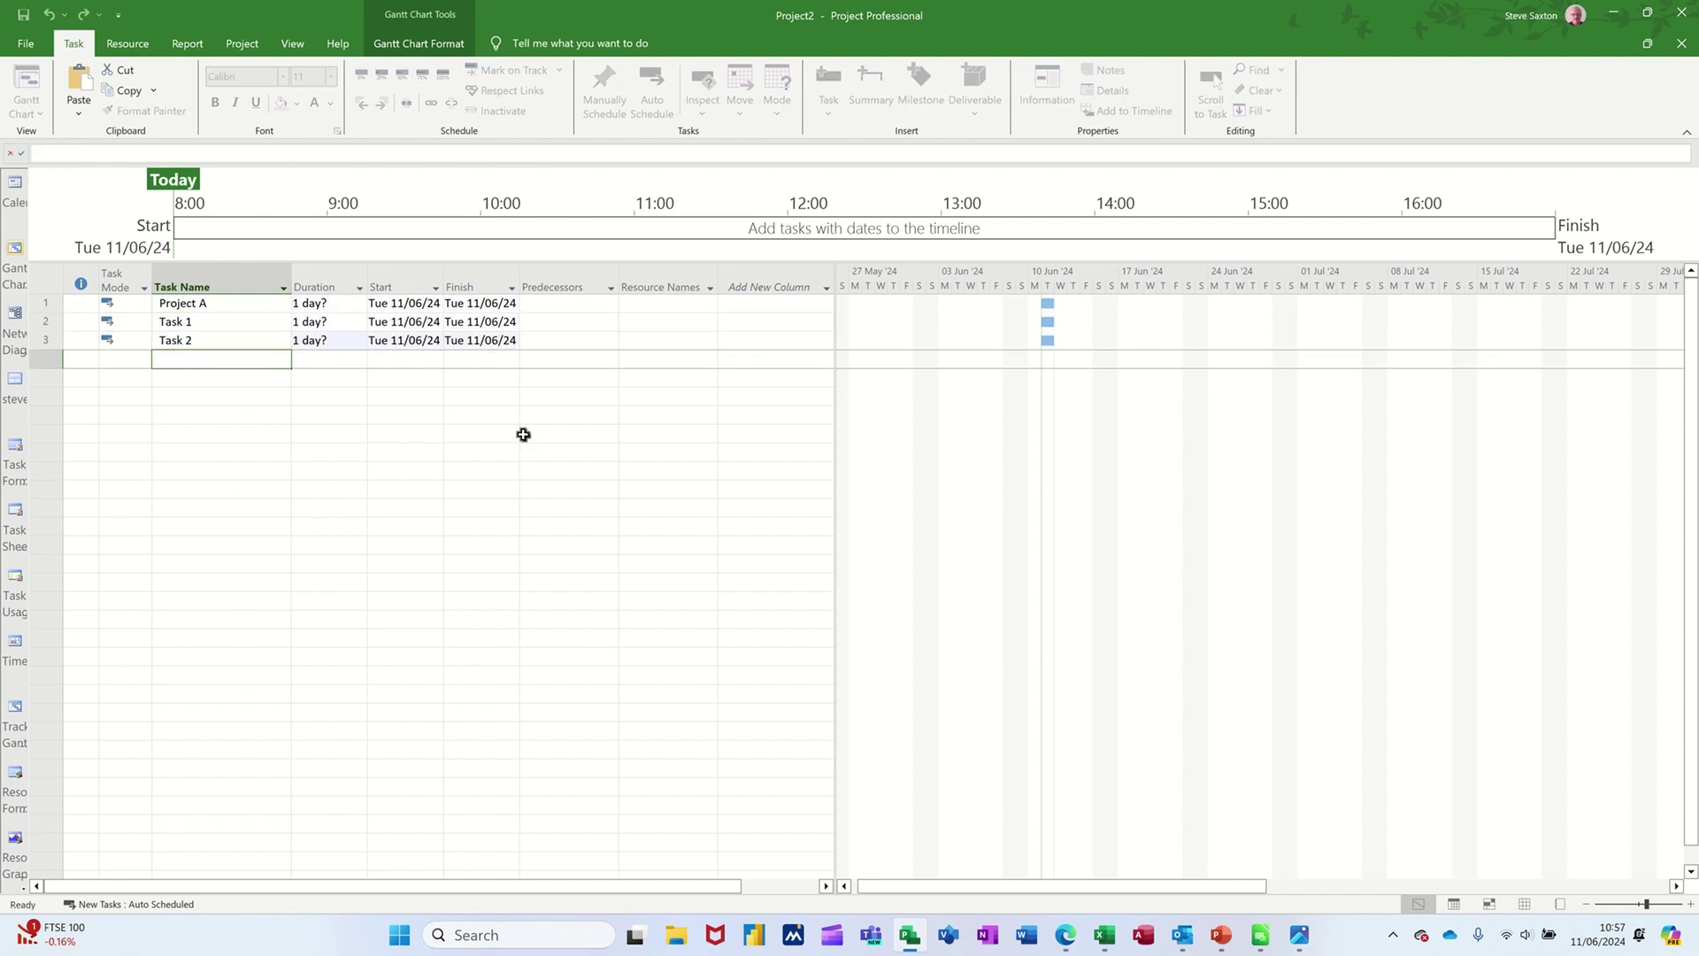
text(Task 3)
key(Return)
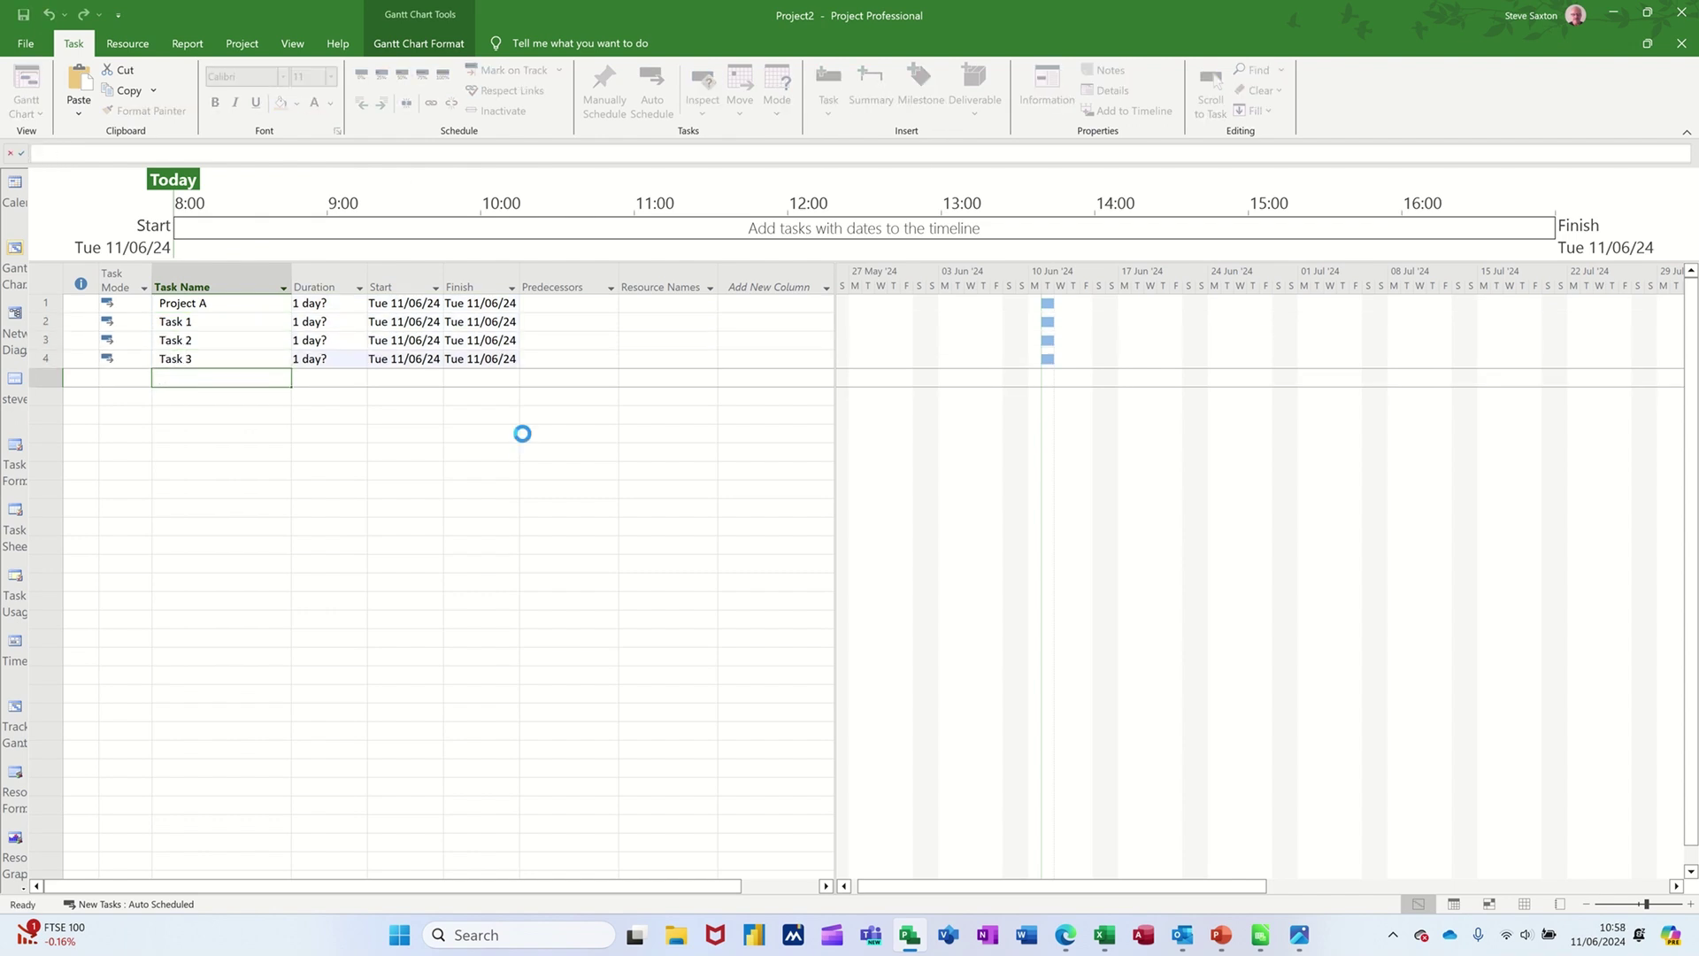
drag(239, 324, 239, 359)
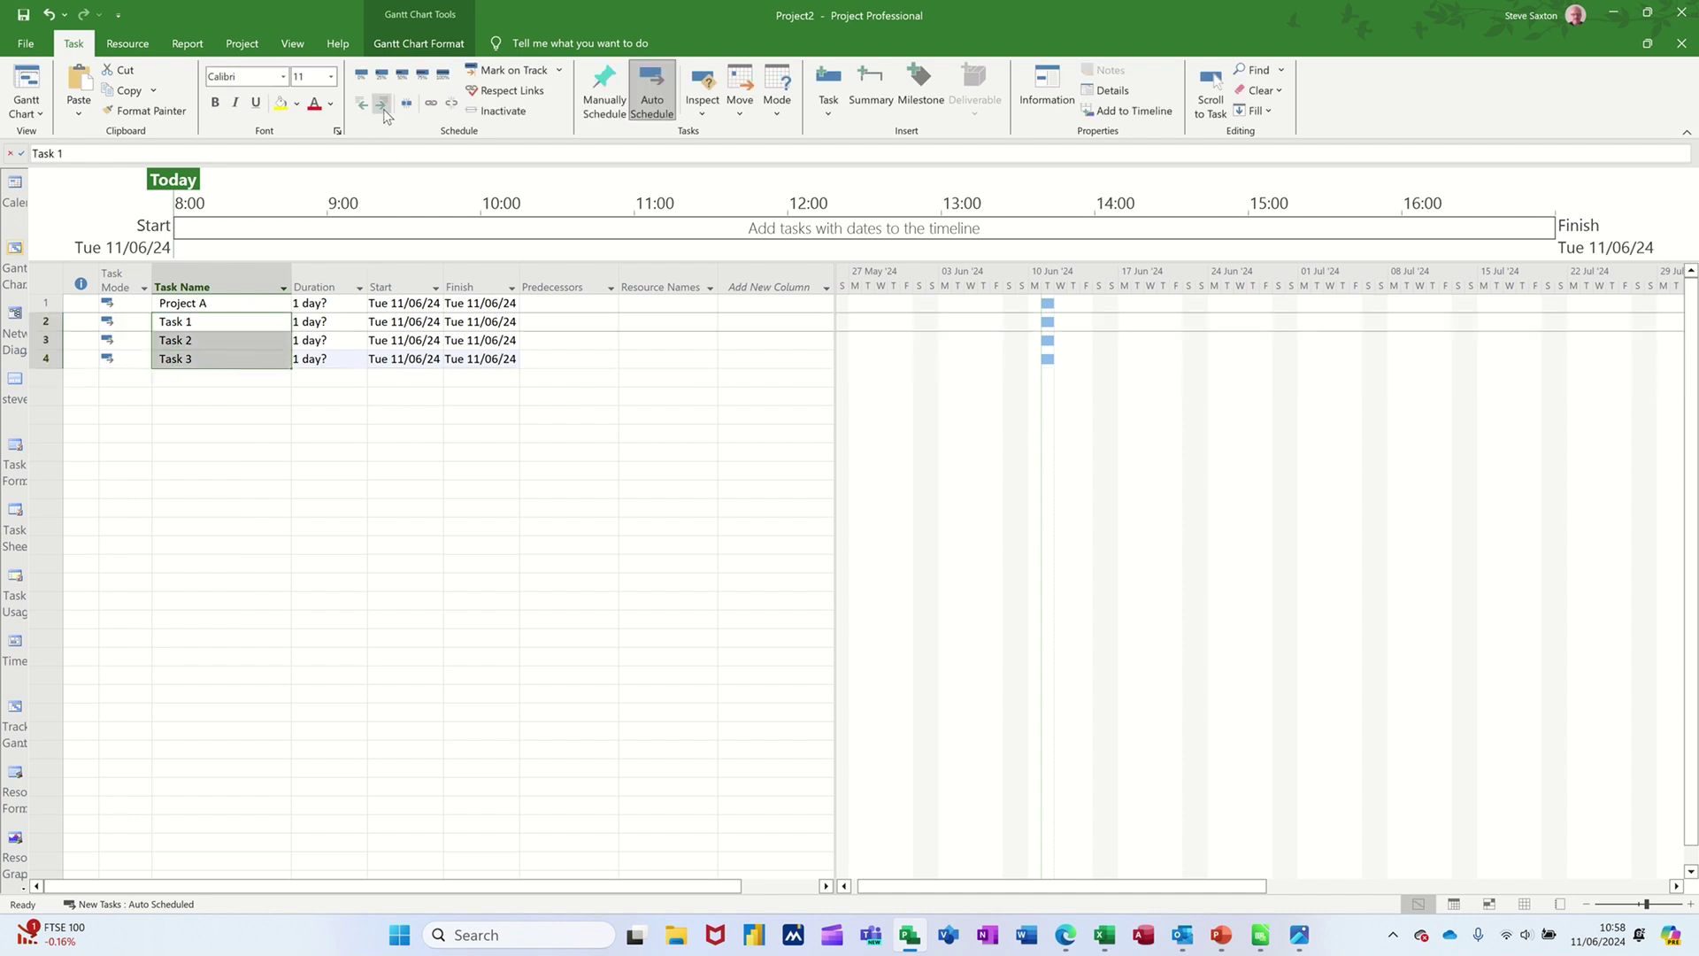
click(382, 103)
Give Tasks 1–3 durations of 2, 2 and 3 days and link them sequentially
click(333, 323)
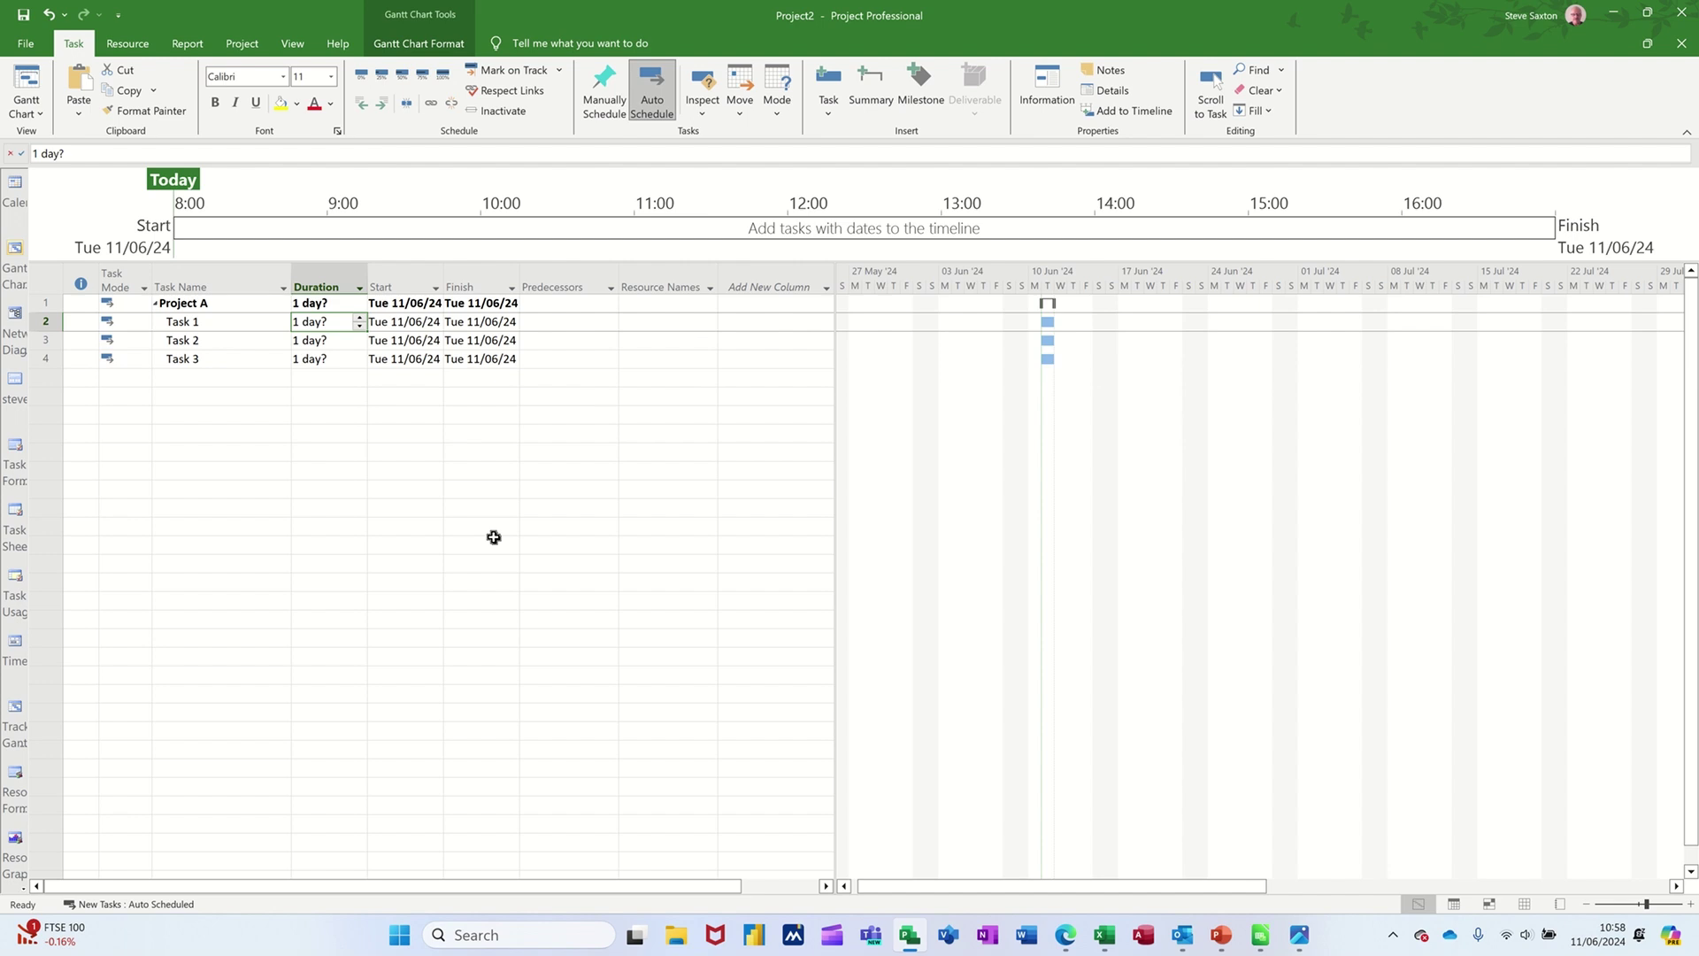
text(2)
key(Return)
text(2)
key(Return)
text(3)
key(Return)
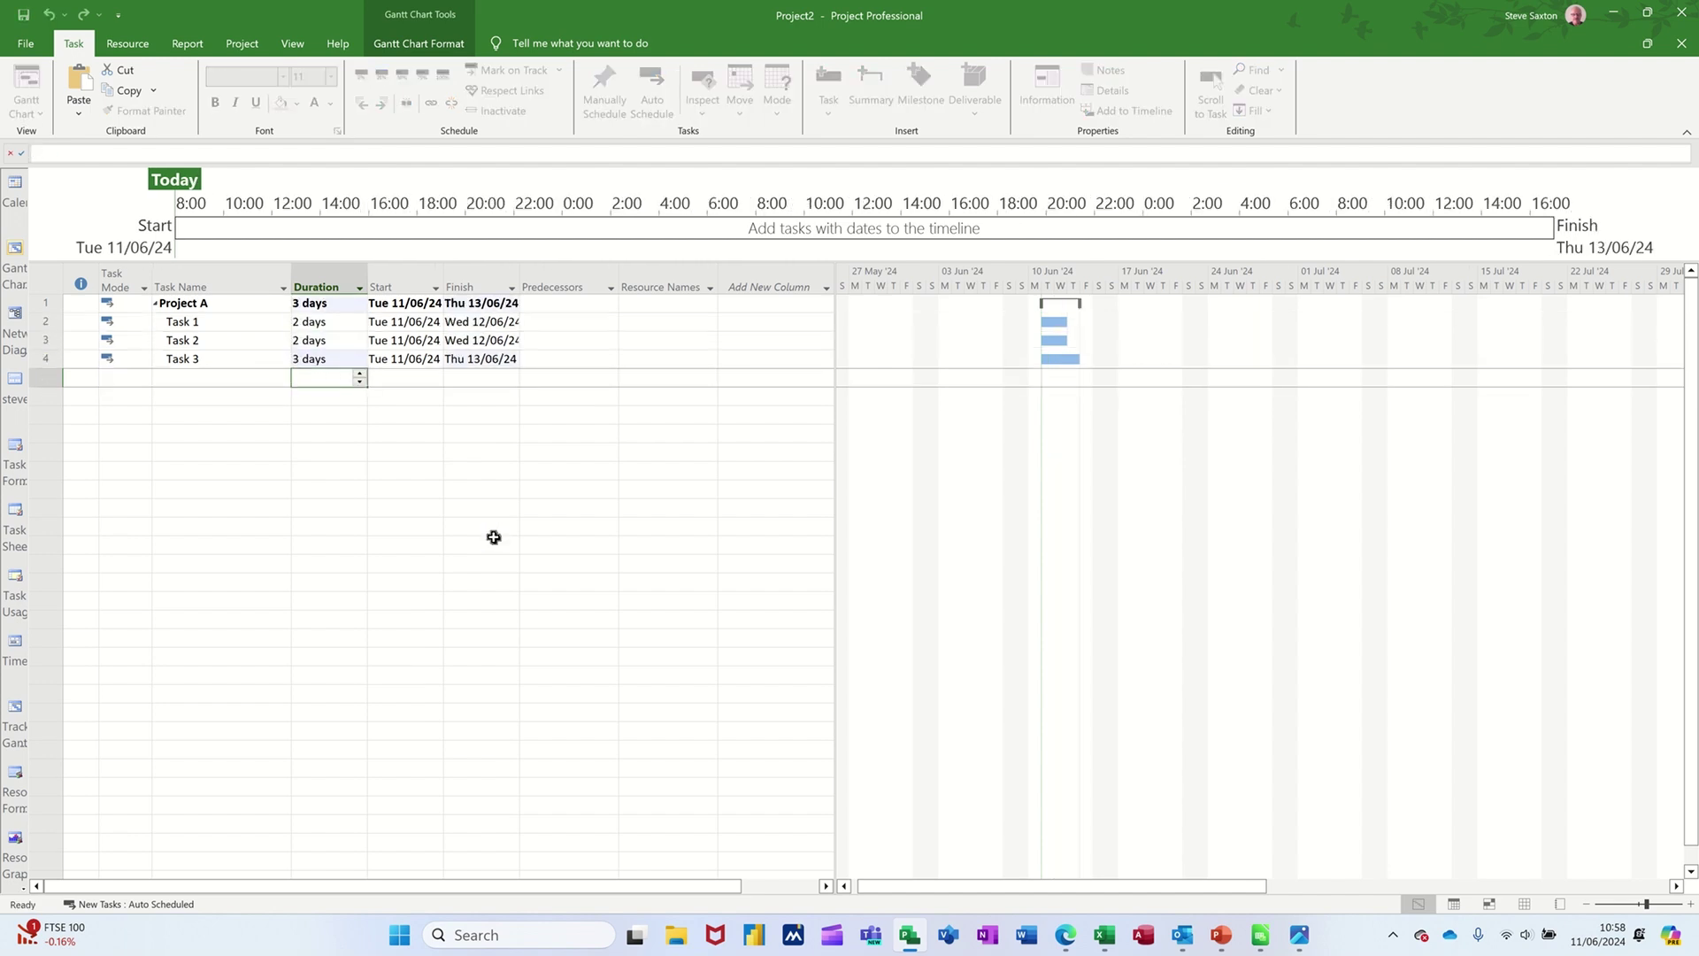
drag(262, 324, 256, 354)
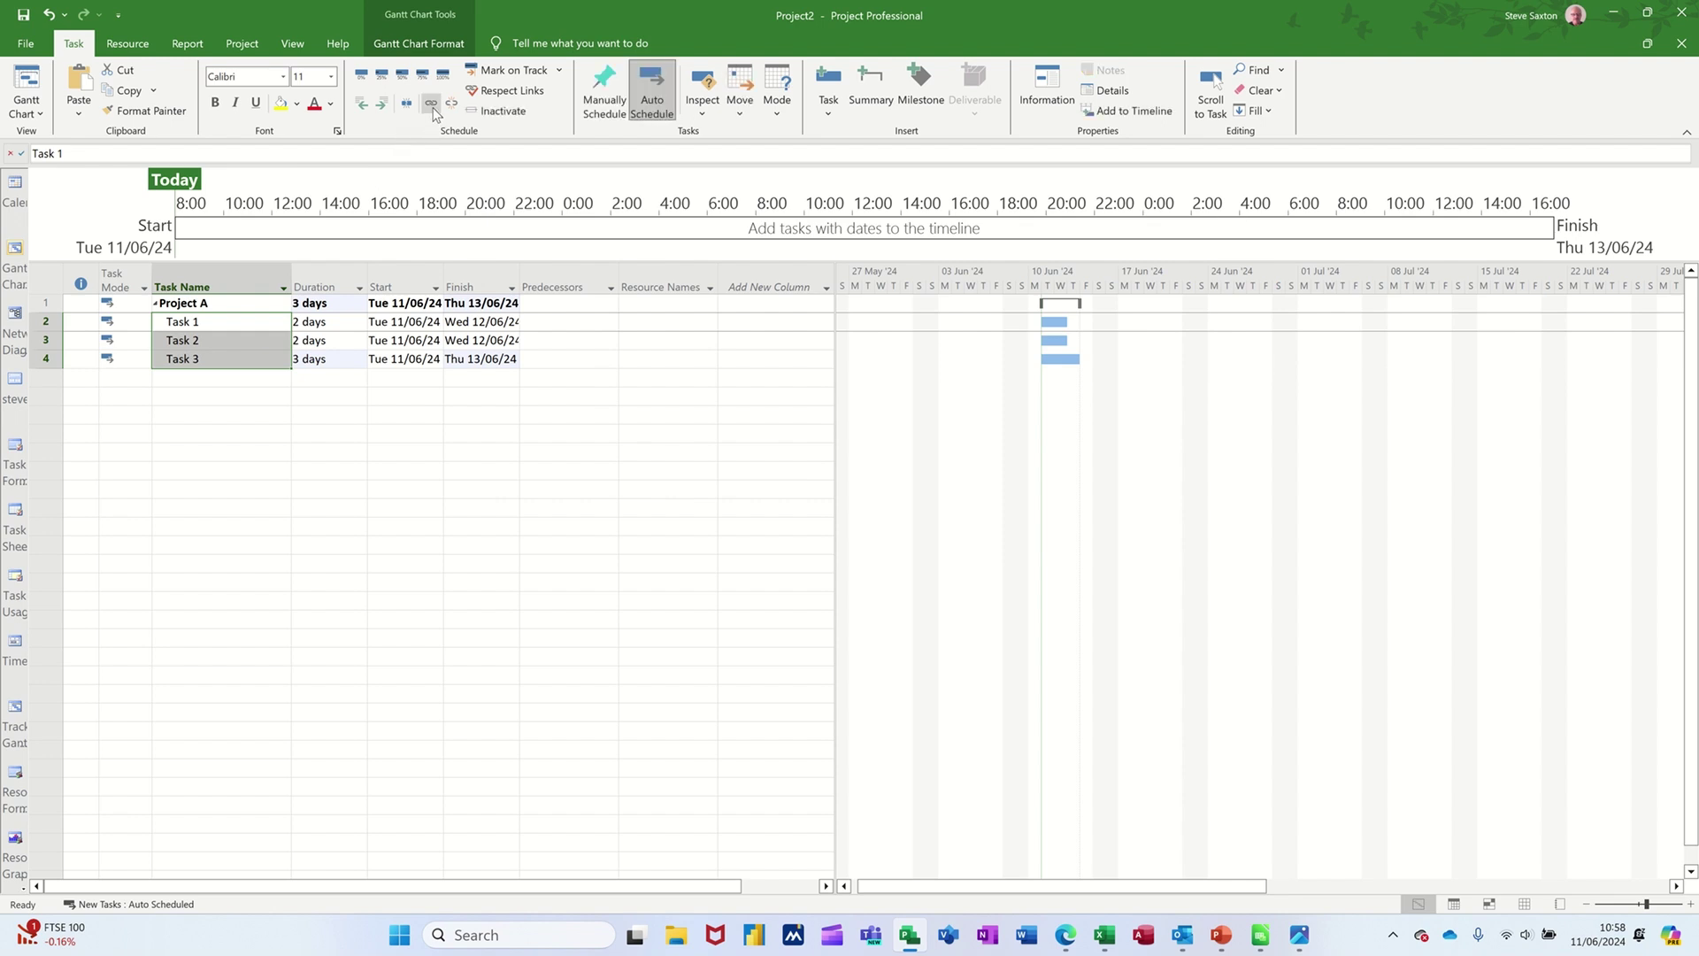
click(431, 103)
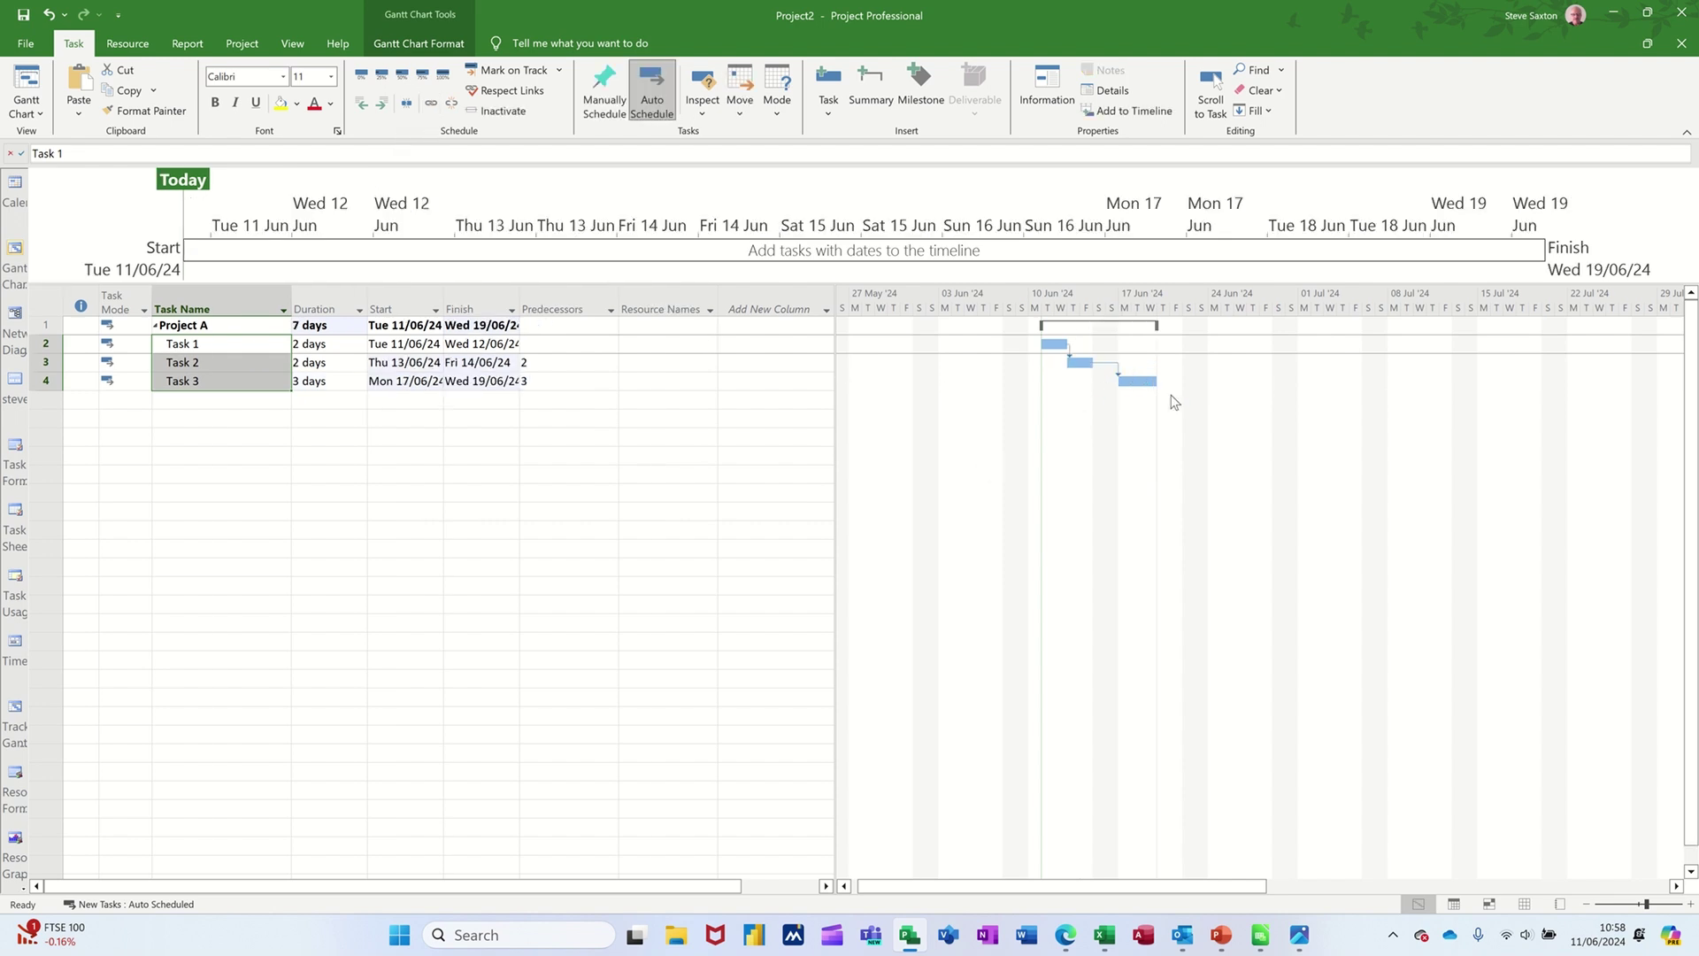
In Bar Styles, set the text on each bar's right to the task Name
double_click(1064, 424)
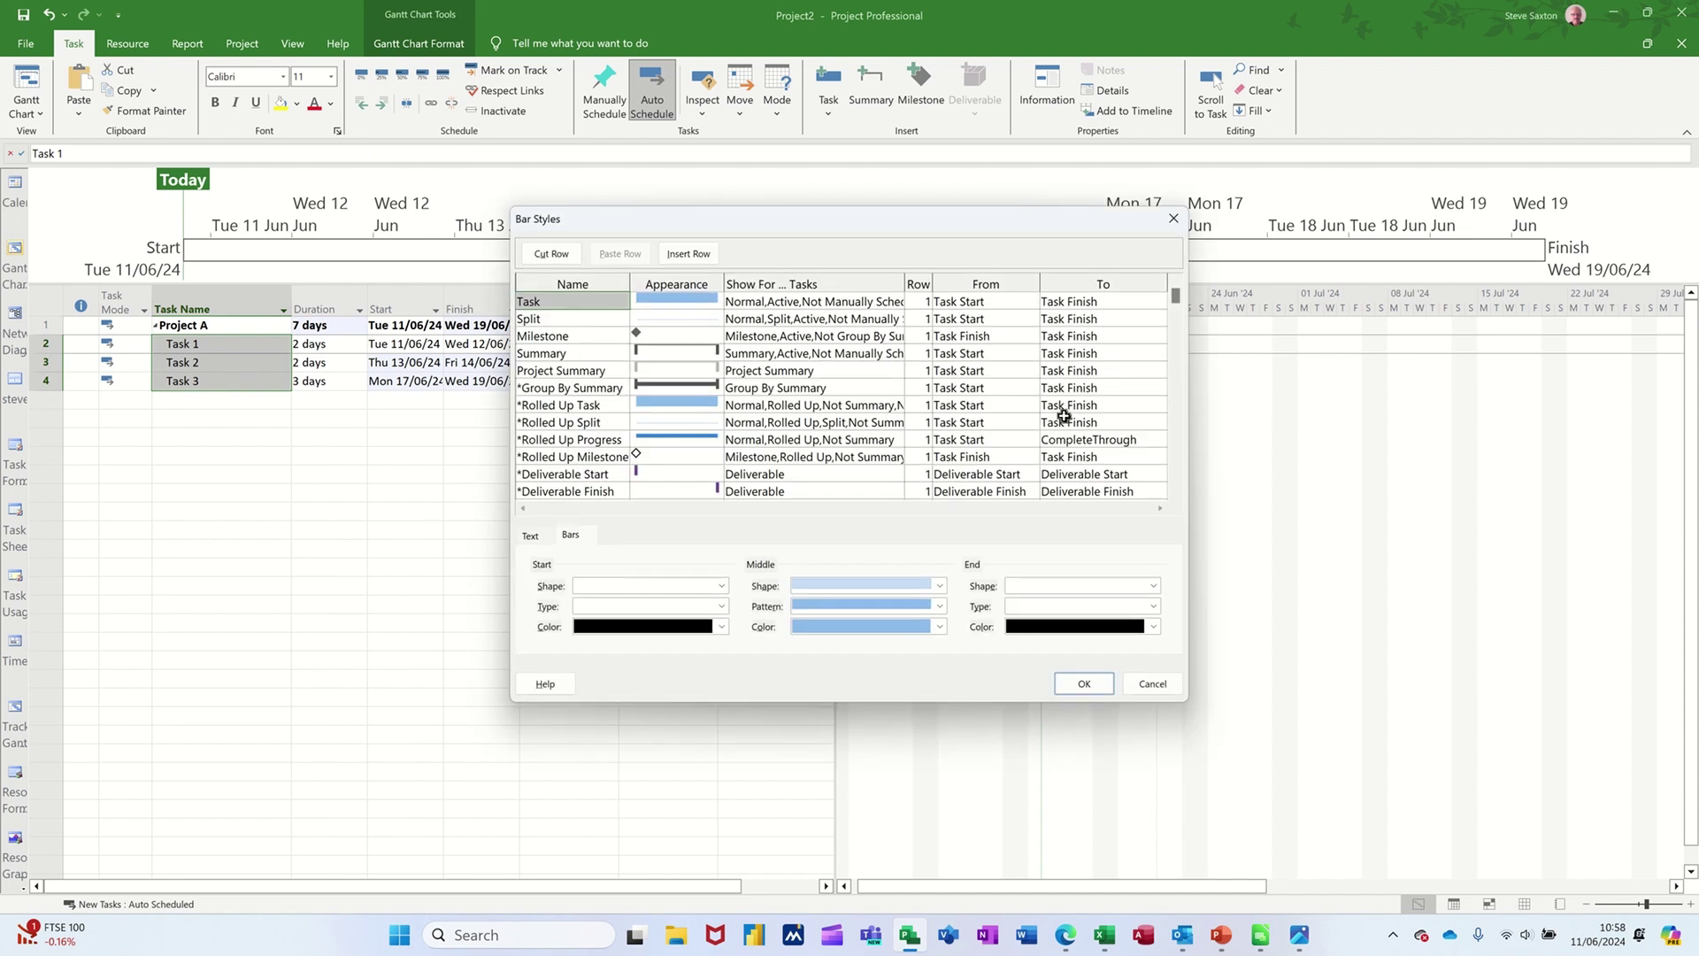
click(531, 537)
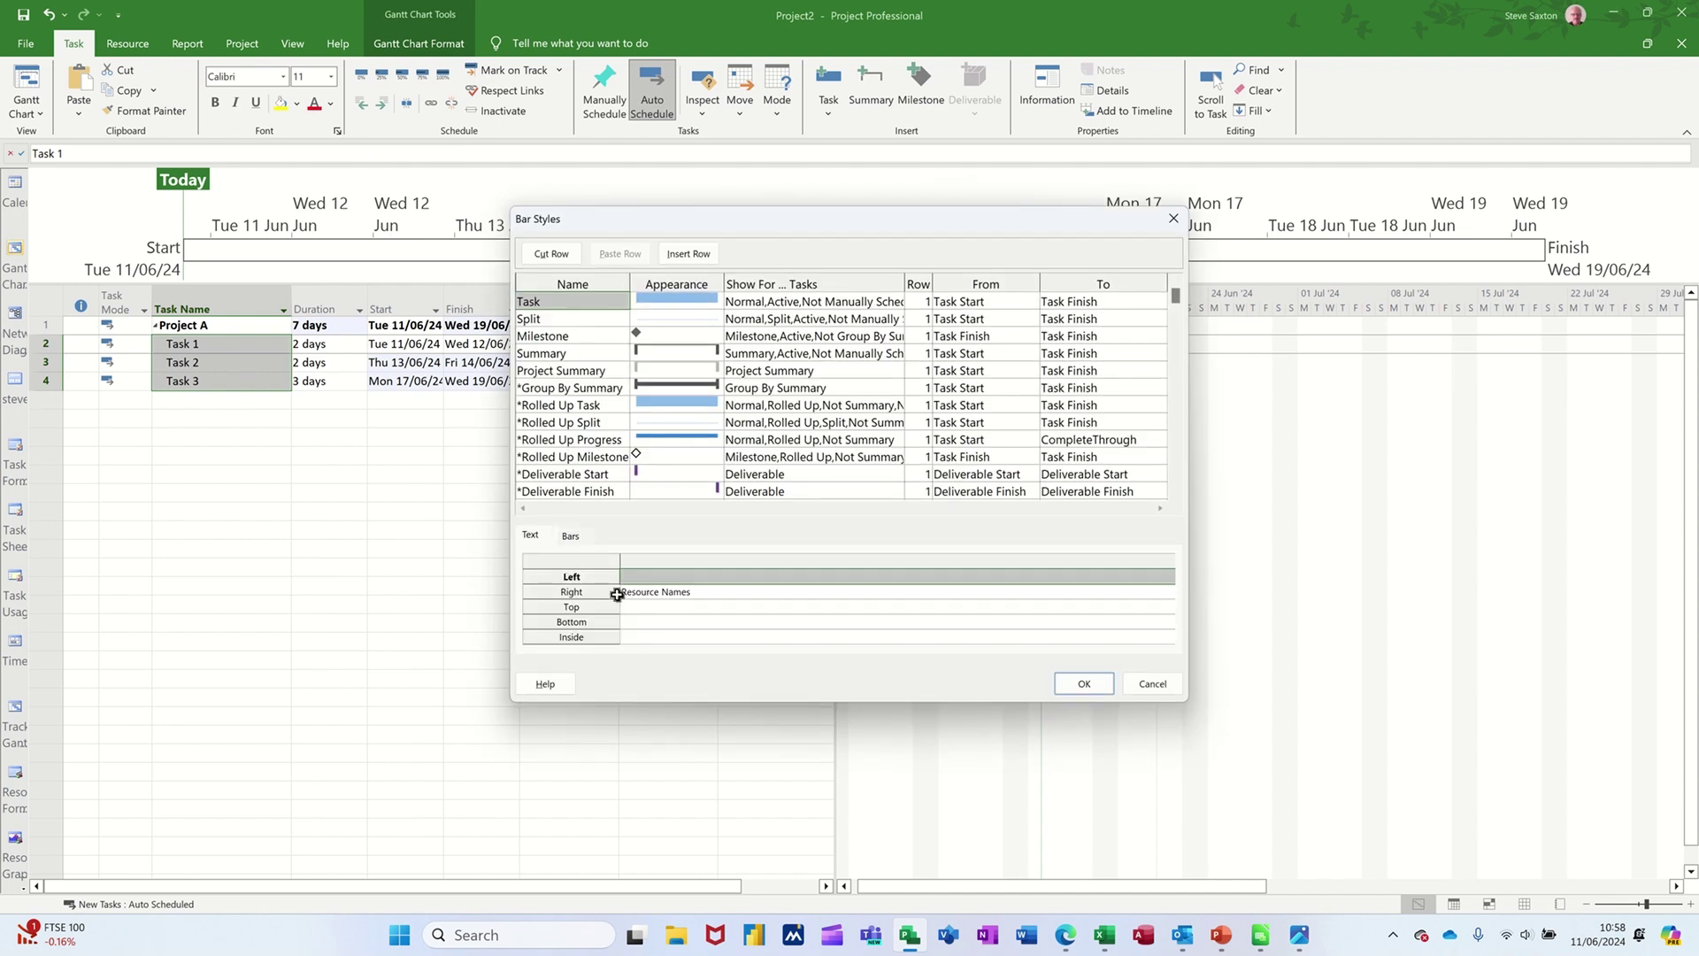
text(Name)
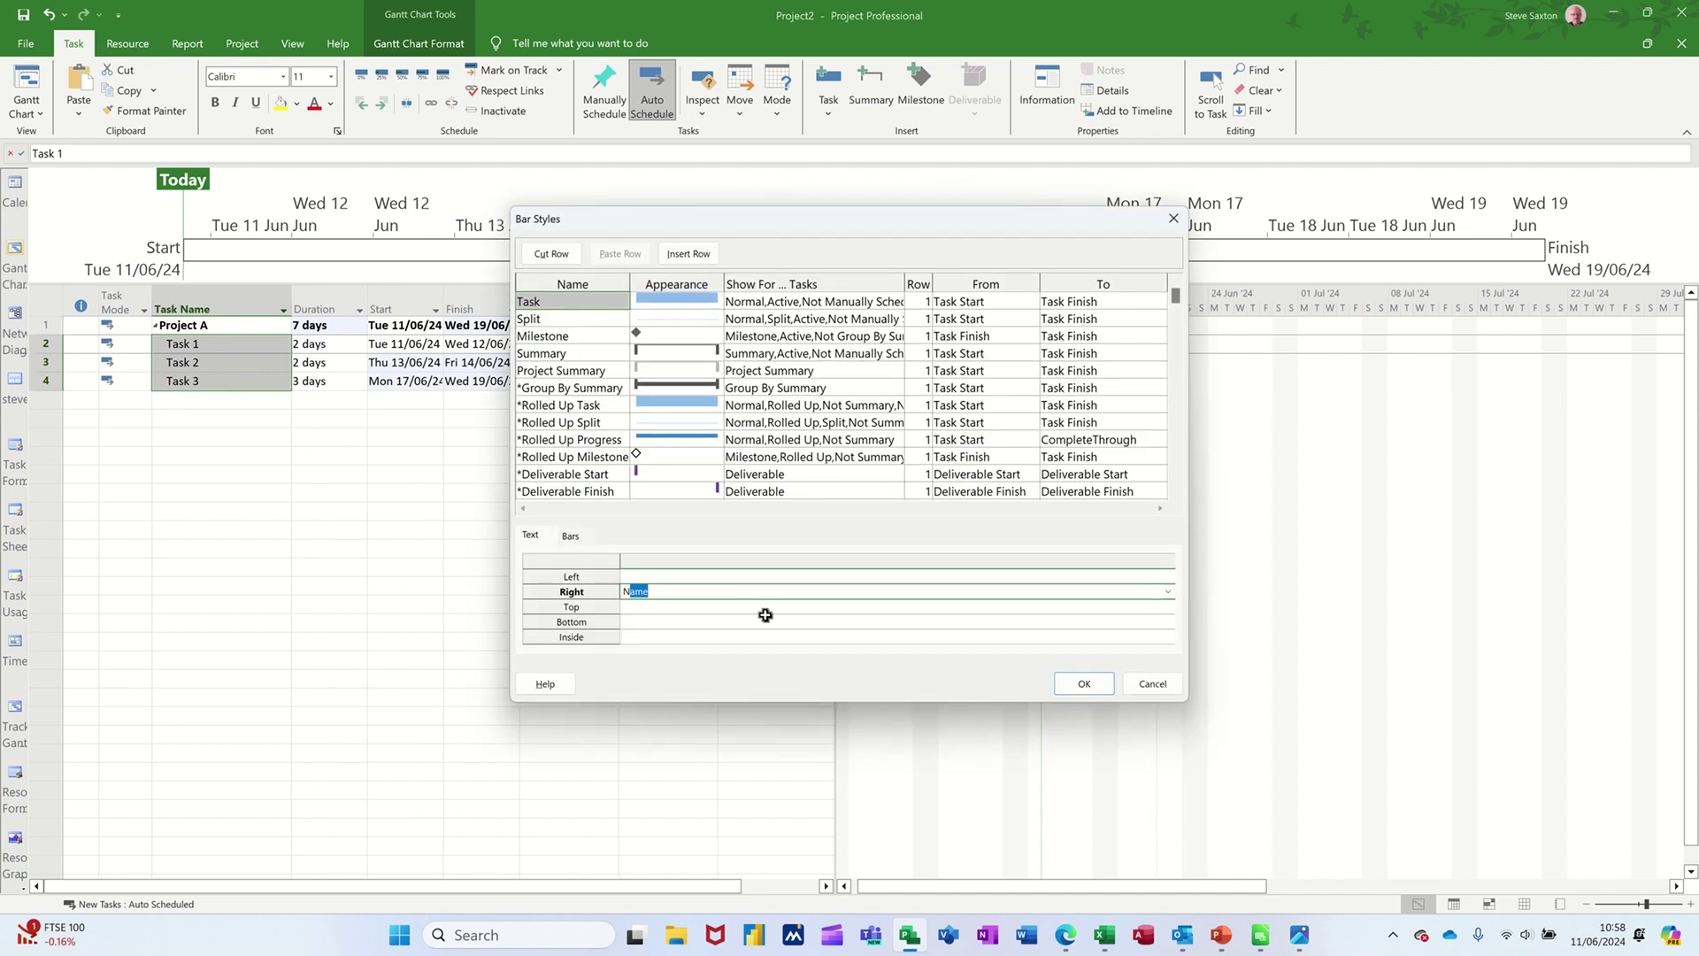
click(1081, 690)
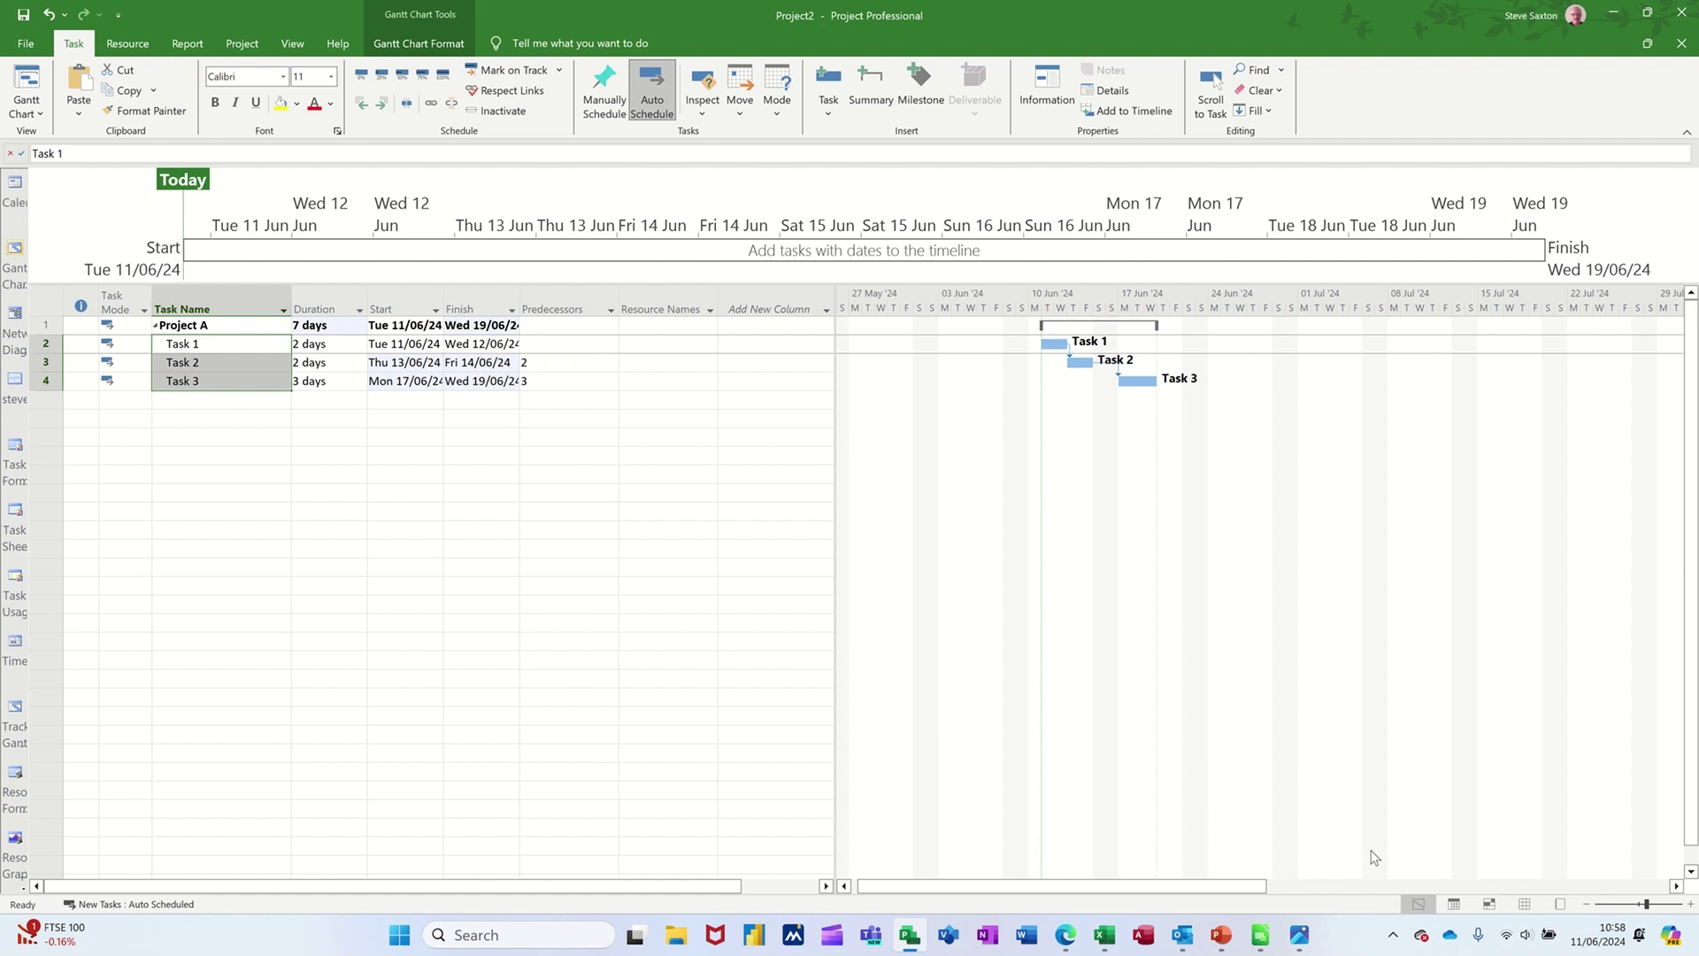
In the Resource Sheet, add two work resources and a third resource named Paper
click(1524, 904)
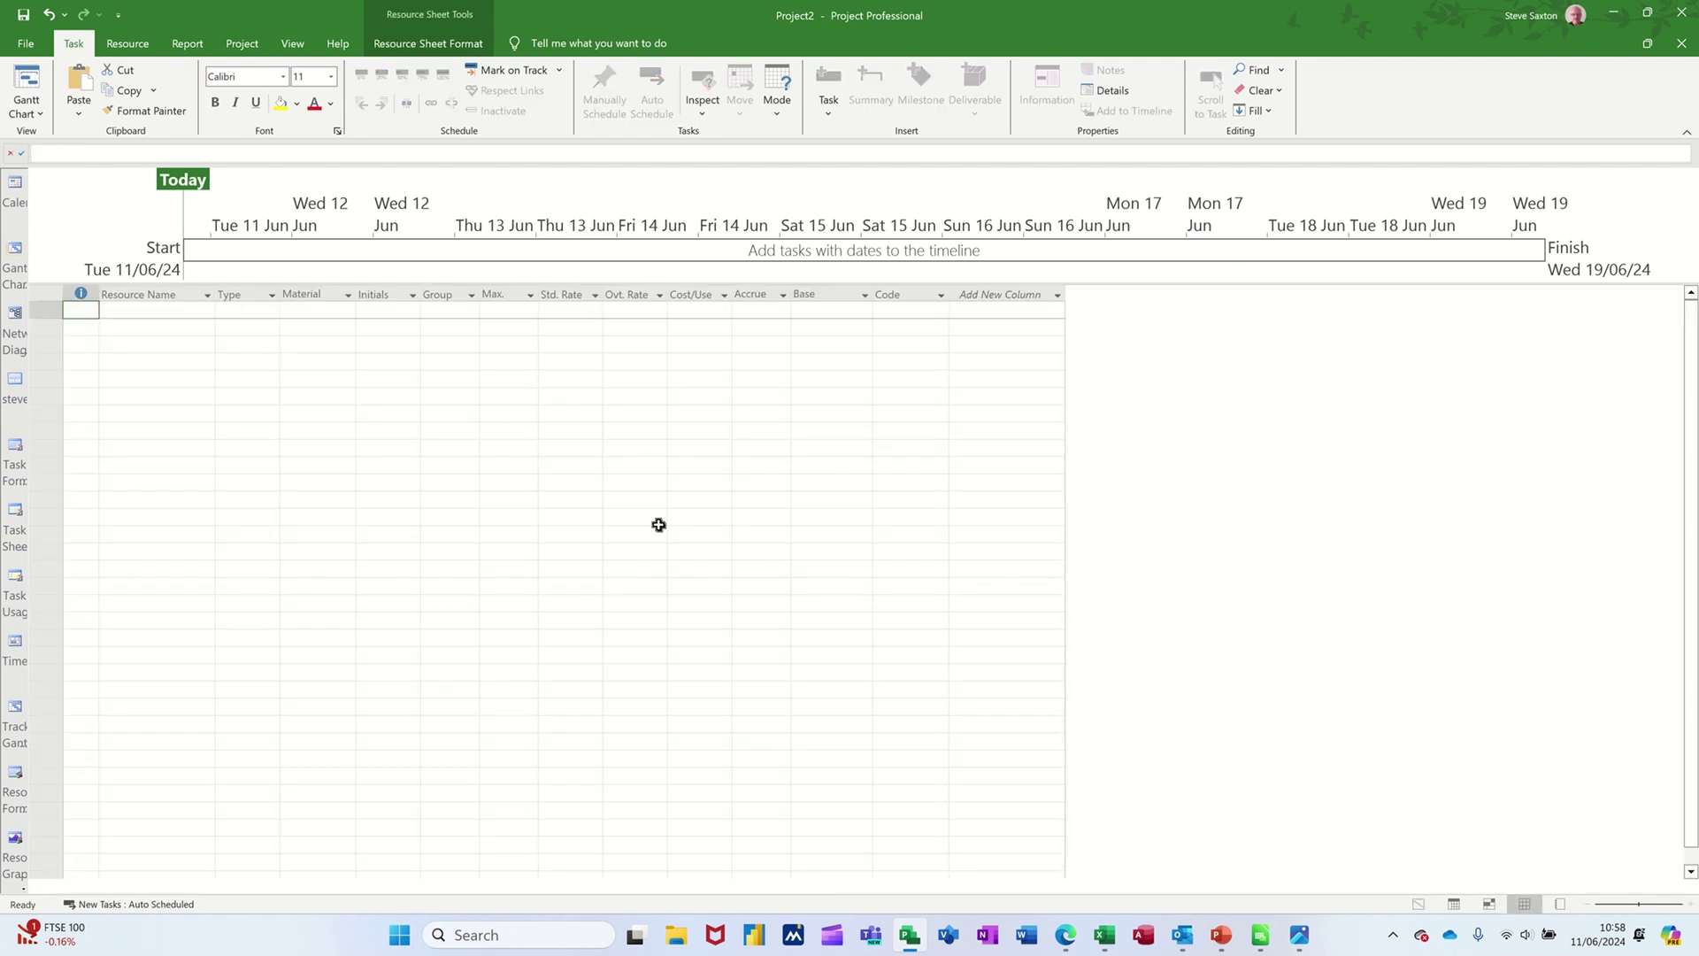
click(168, 310)
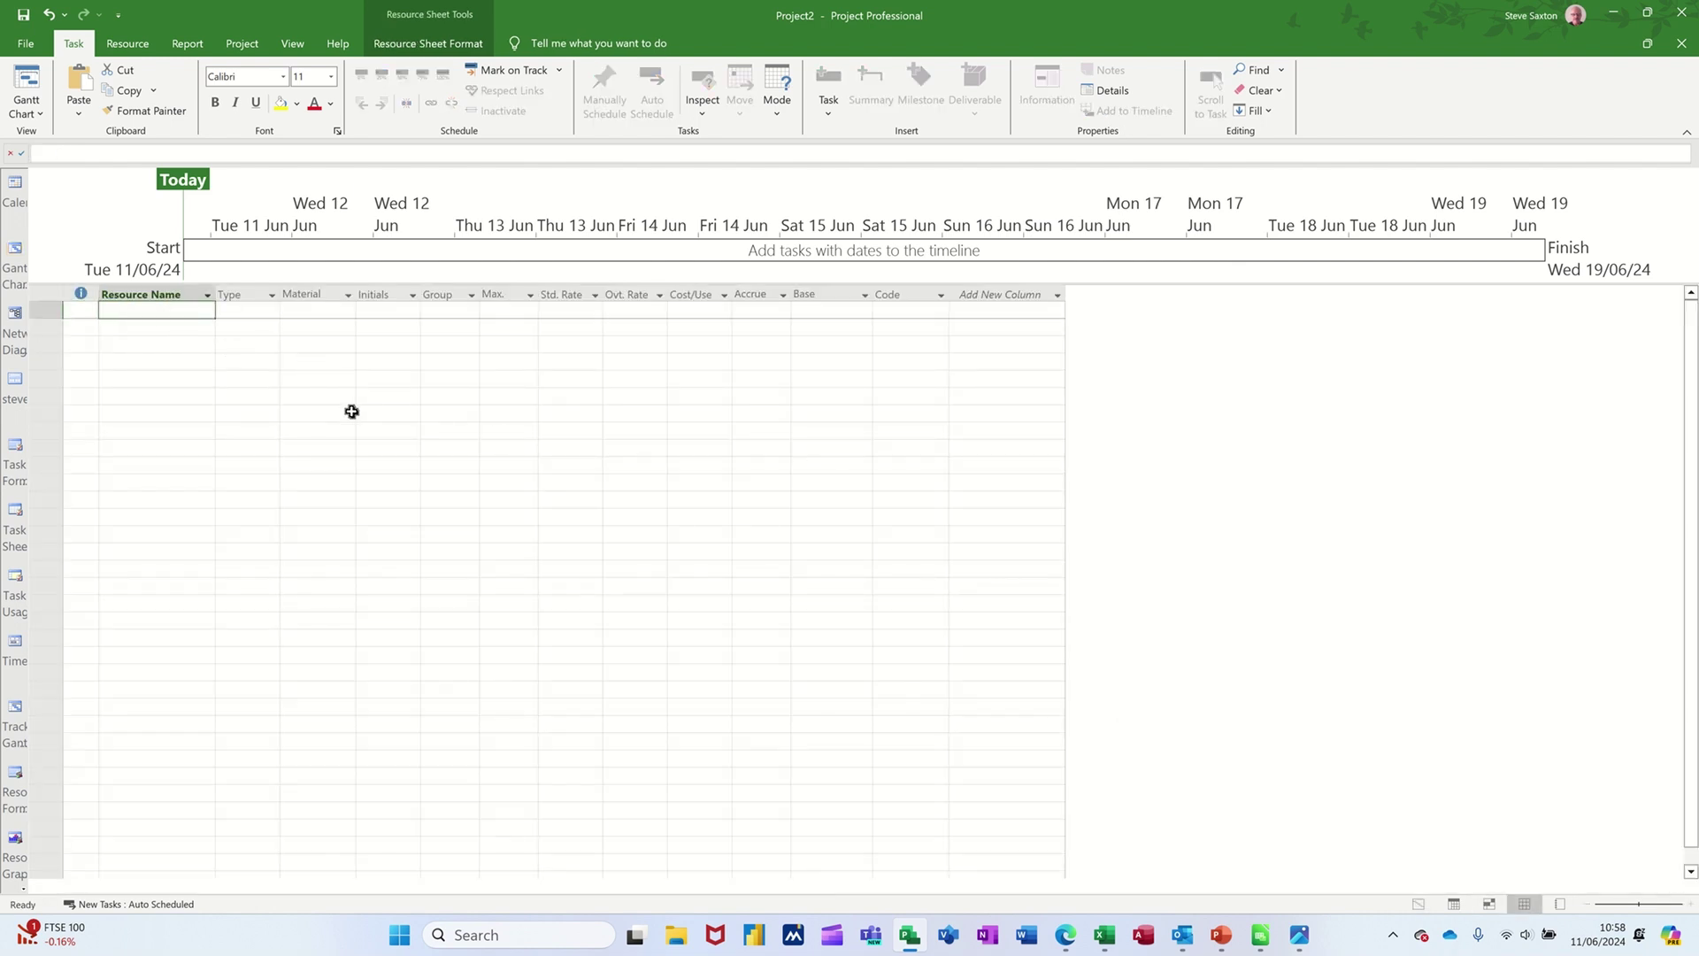
text(Bill)
key(Return)
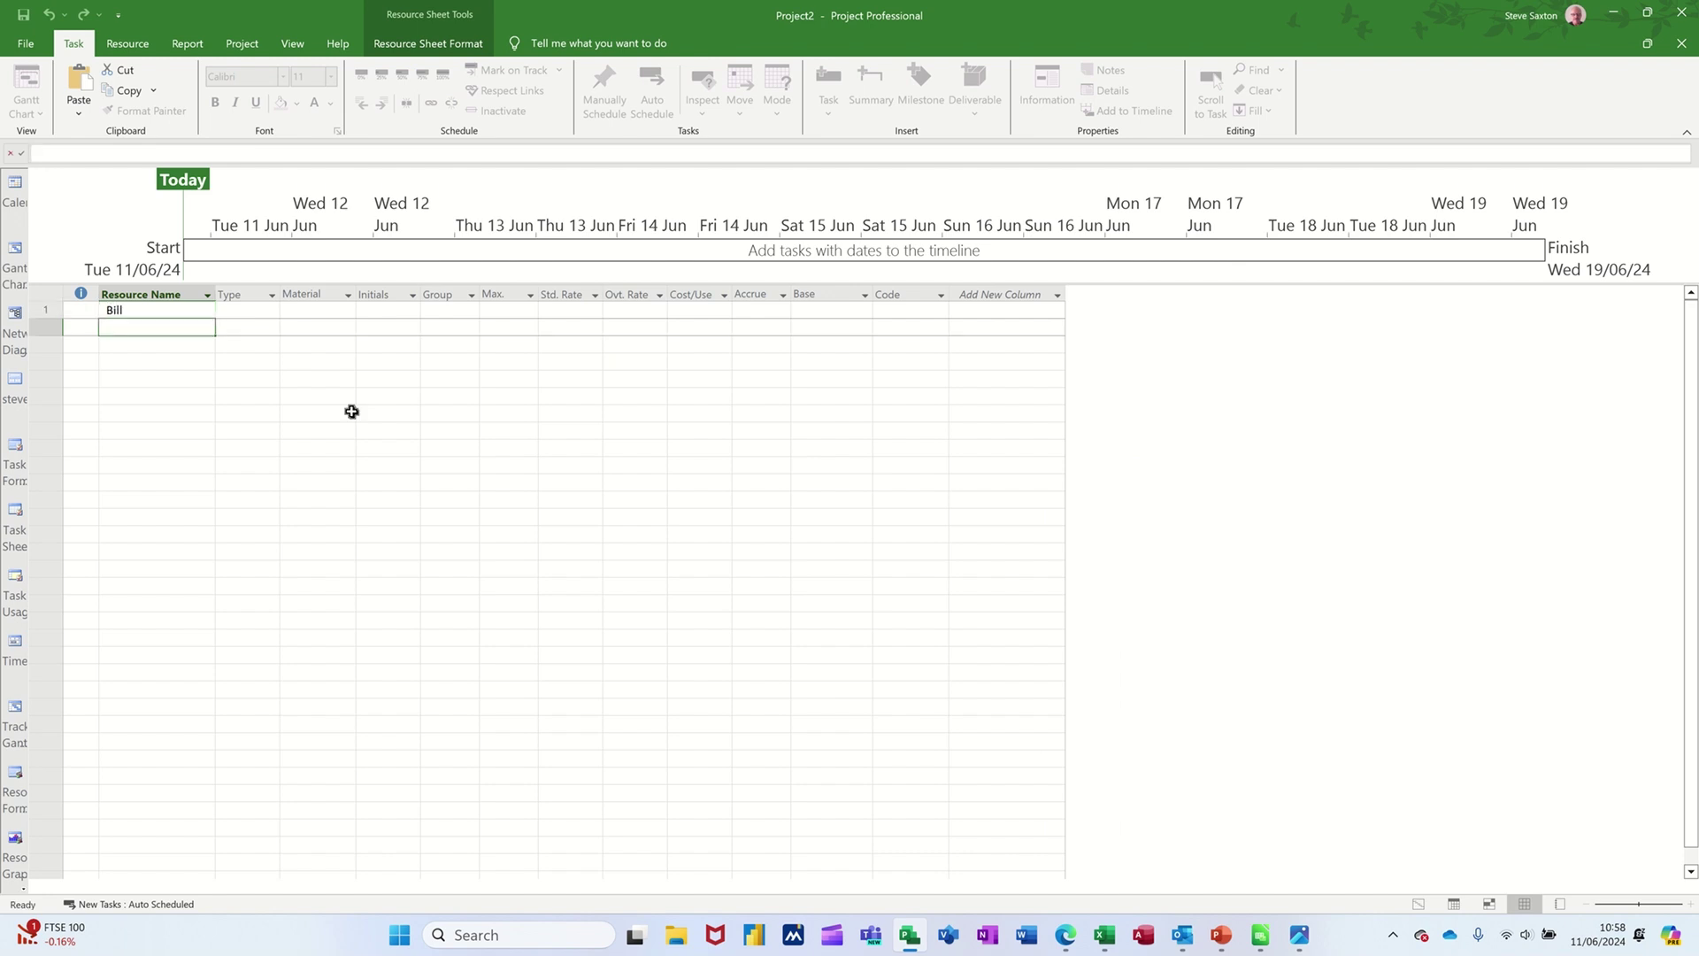
text(Ben)
key(Return)
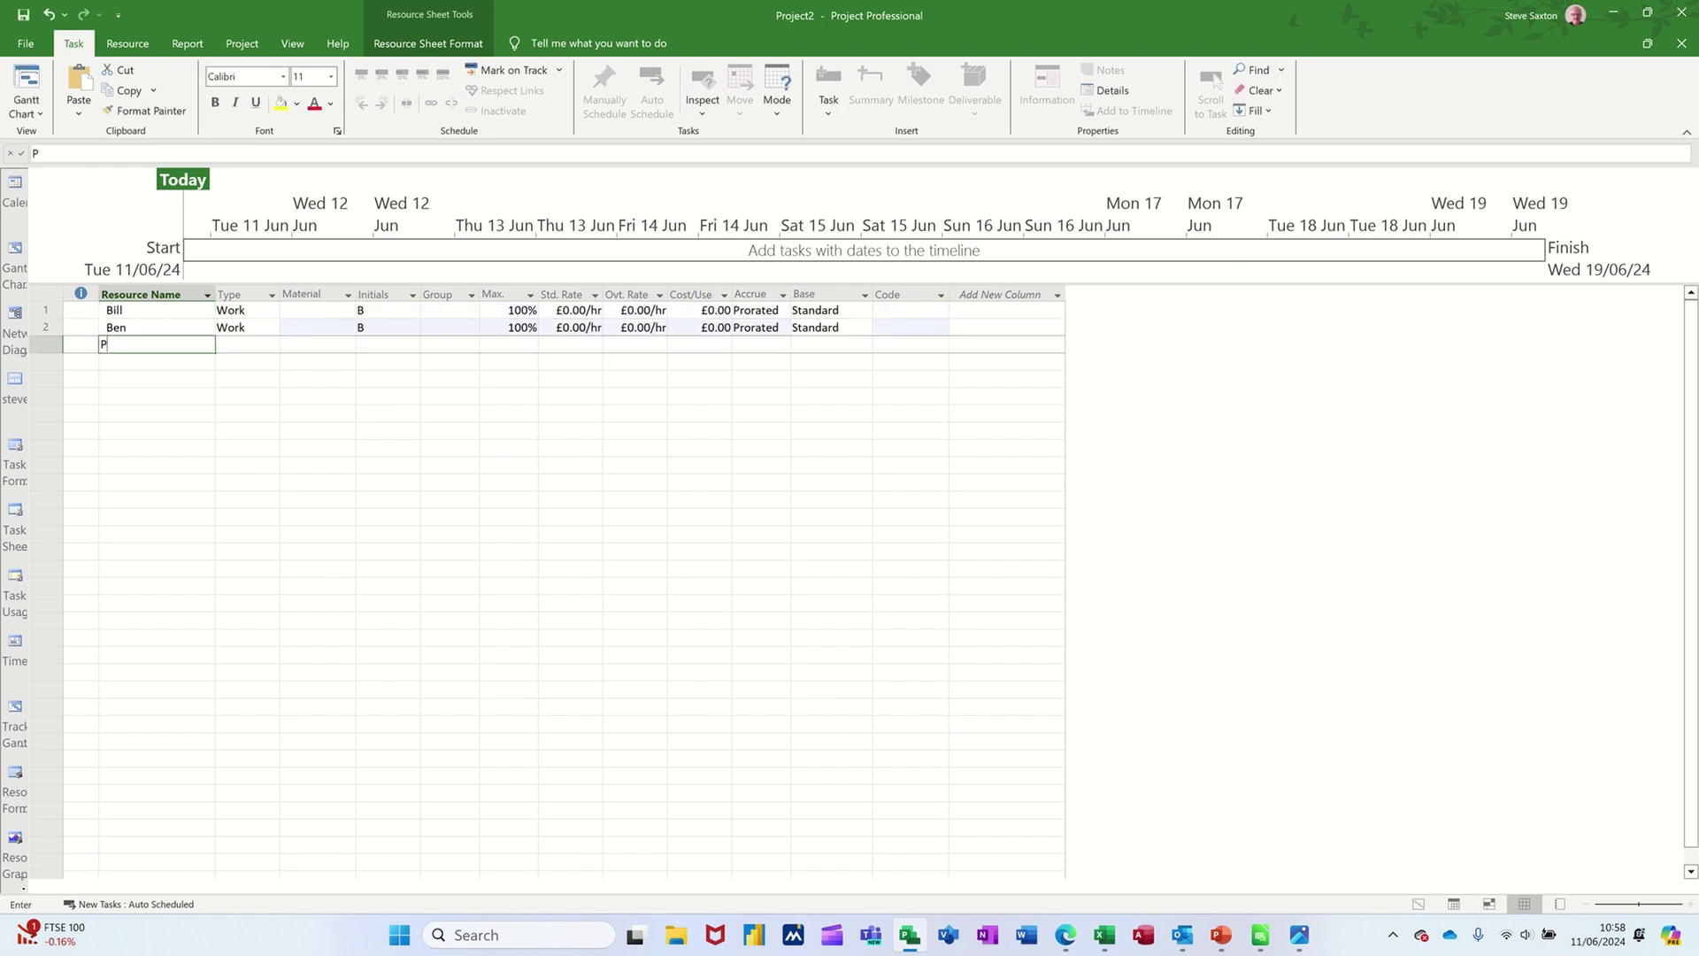
text(Paper)
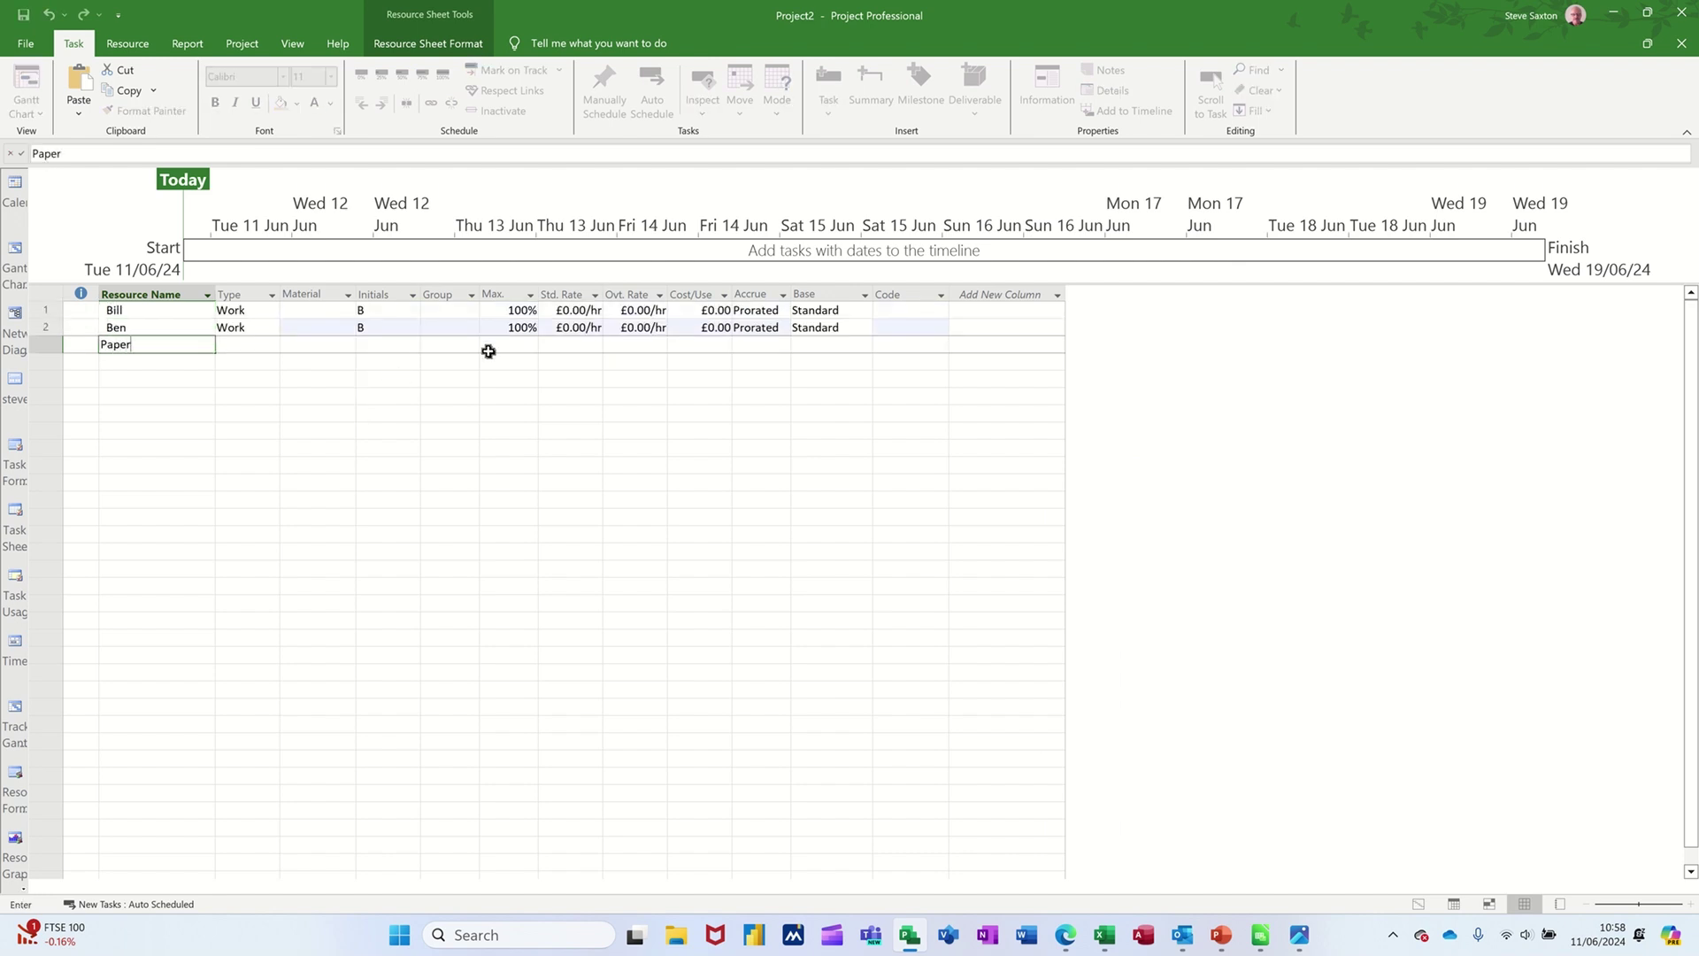
click(520, 349)
Make Paper a Material resource at £1.00 with the material label Pack
click(258, 348)
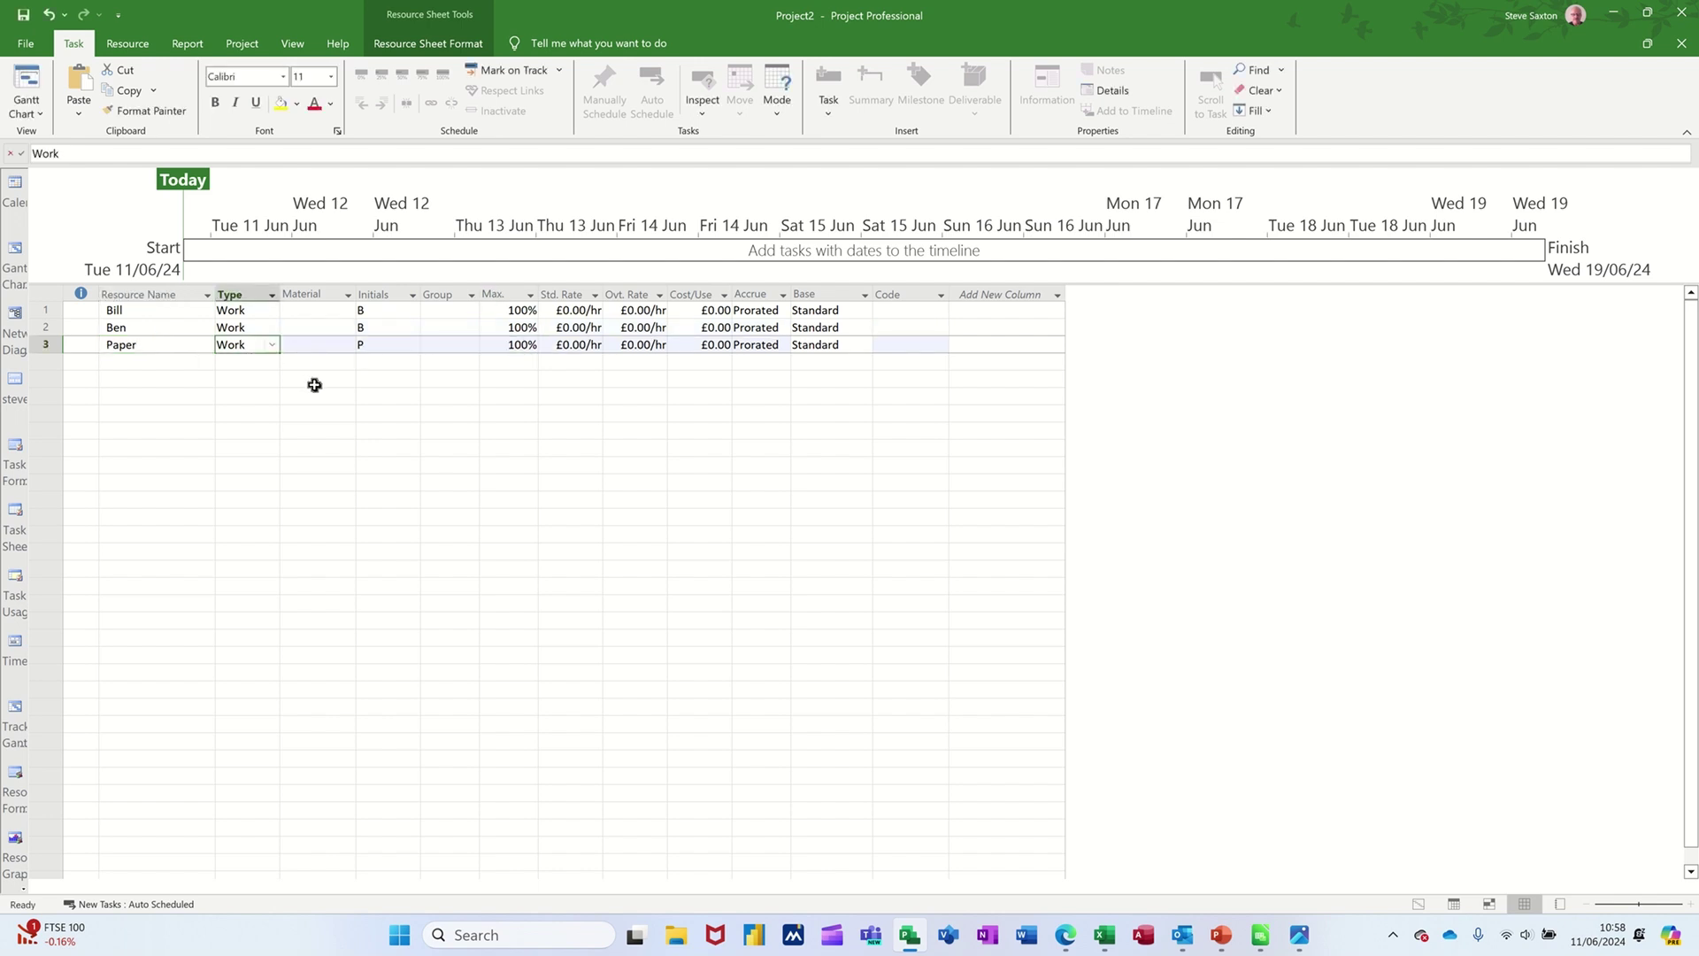
text(Material)
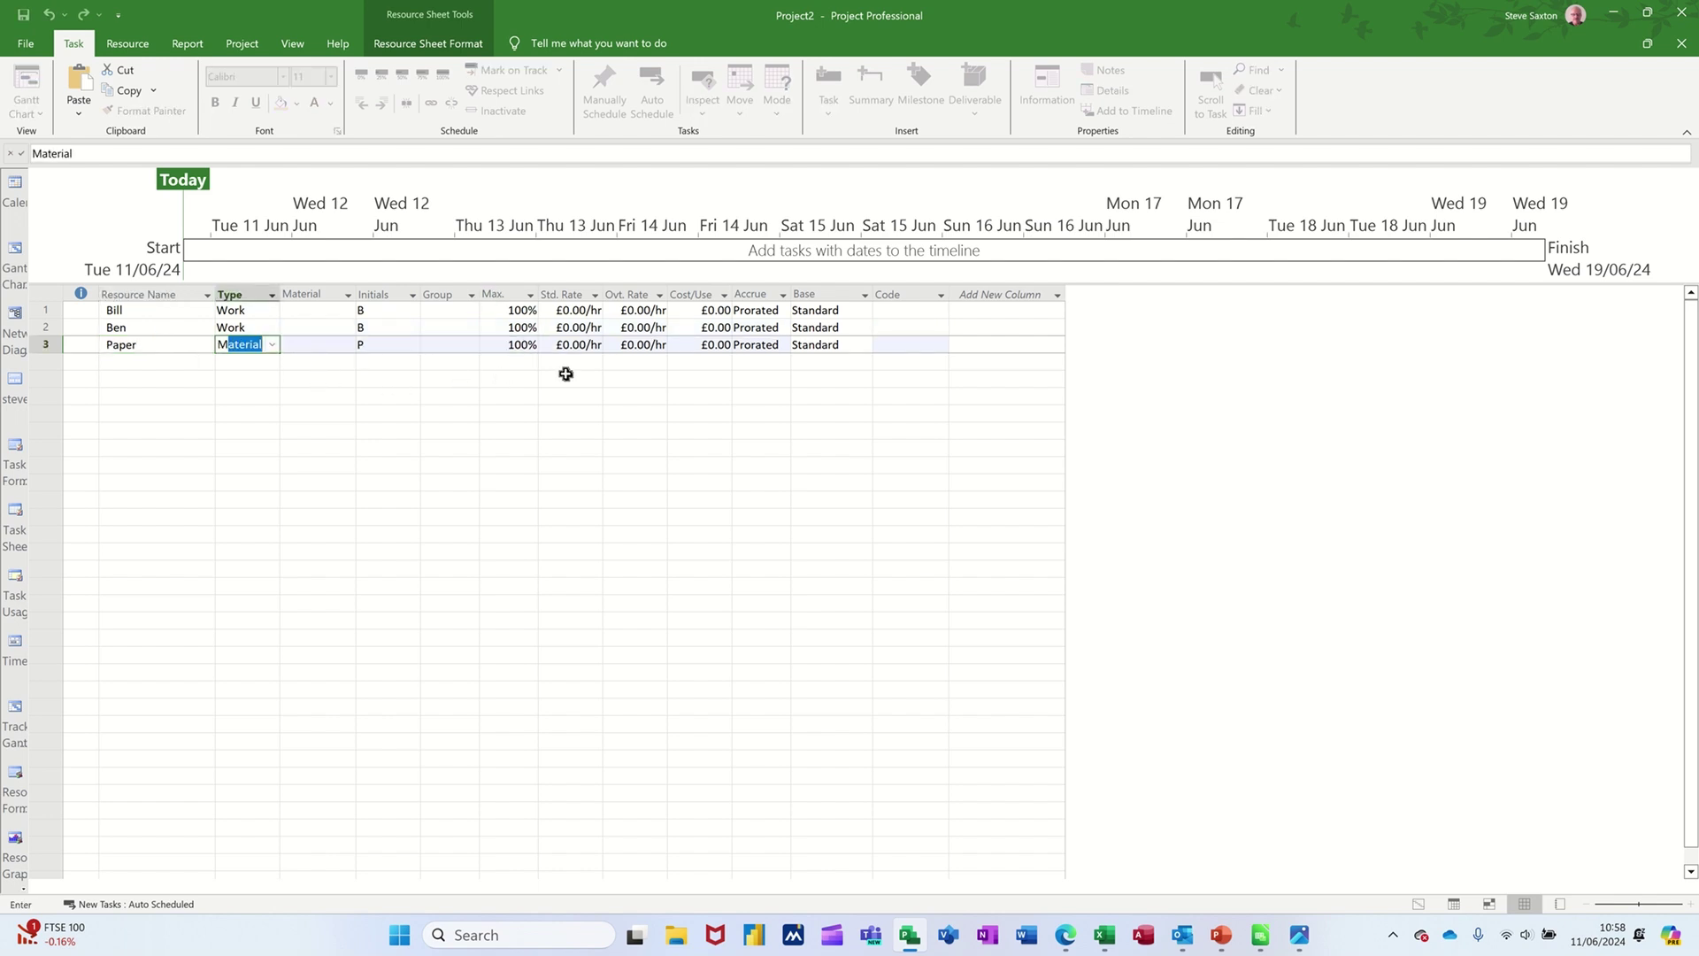
click(575, 361)
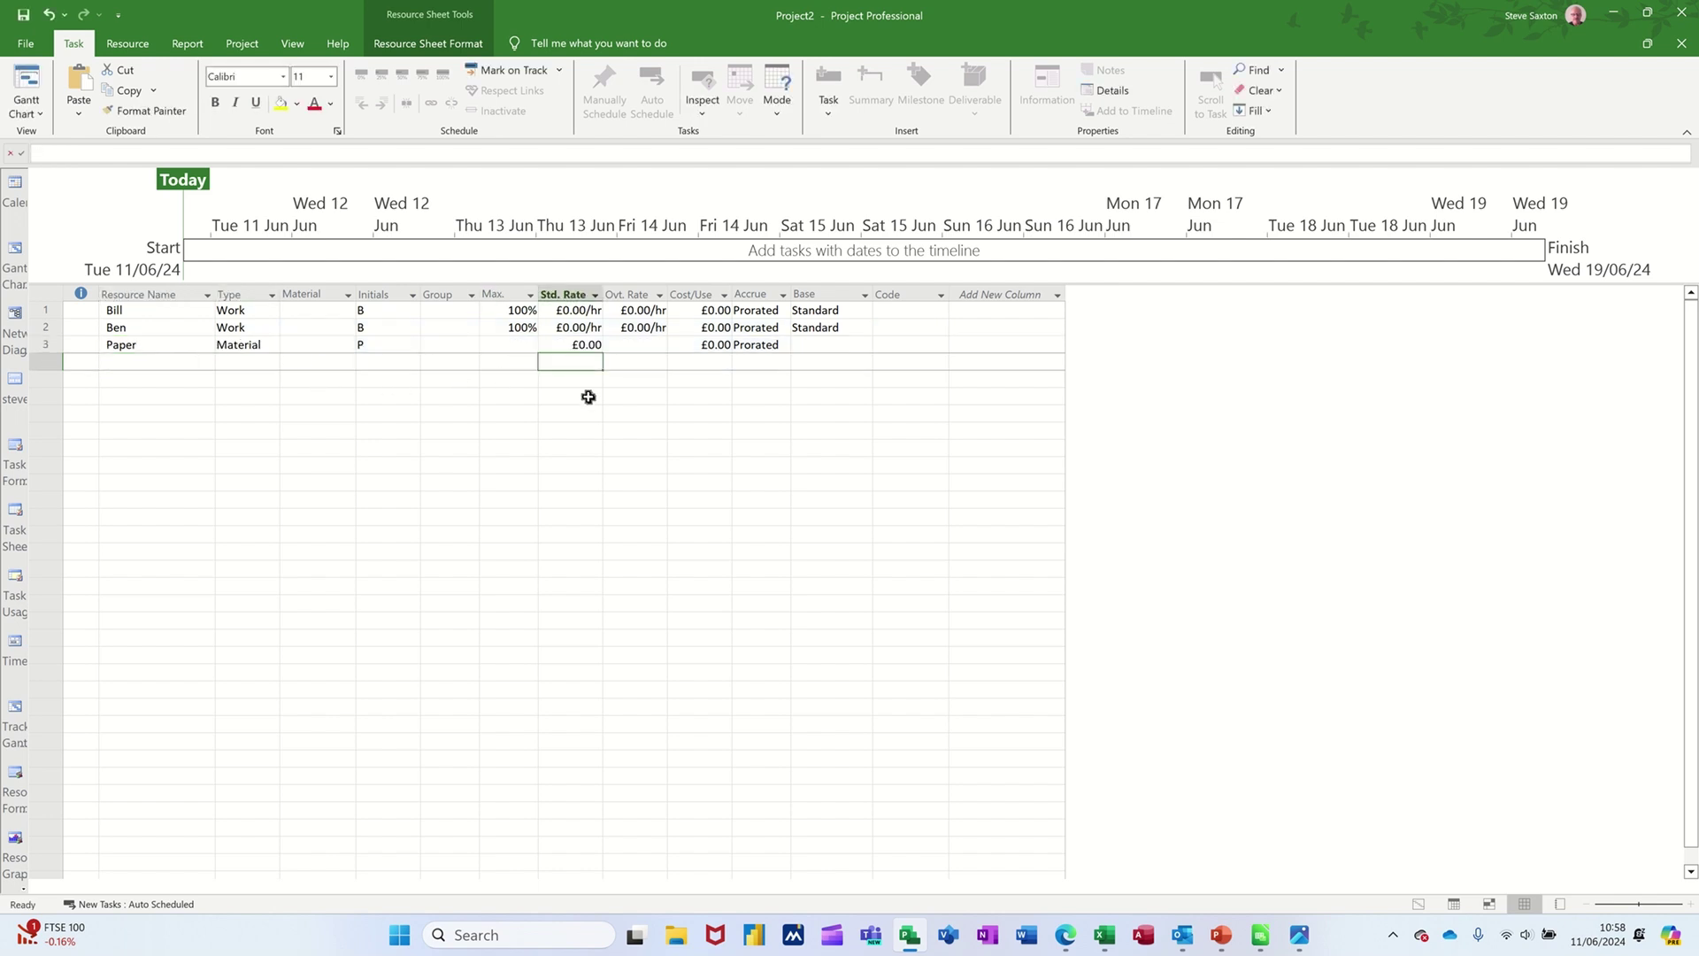
click(581, 346)
text(1)
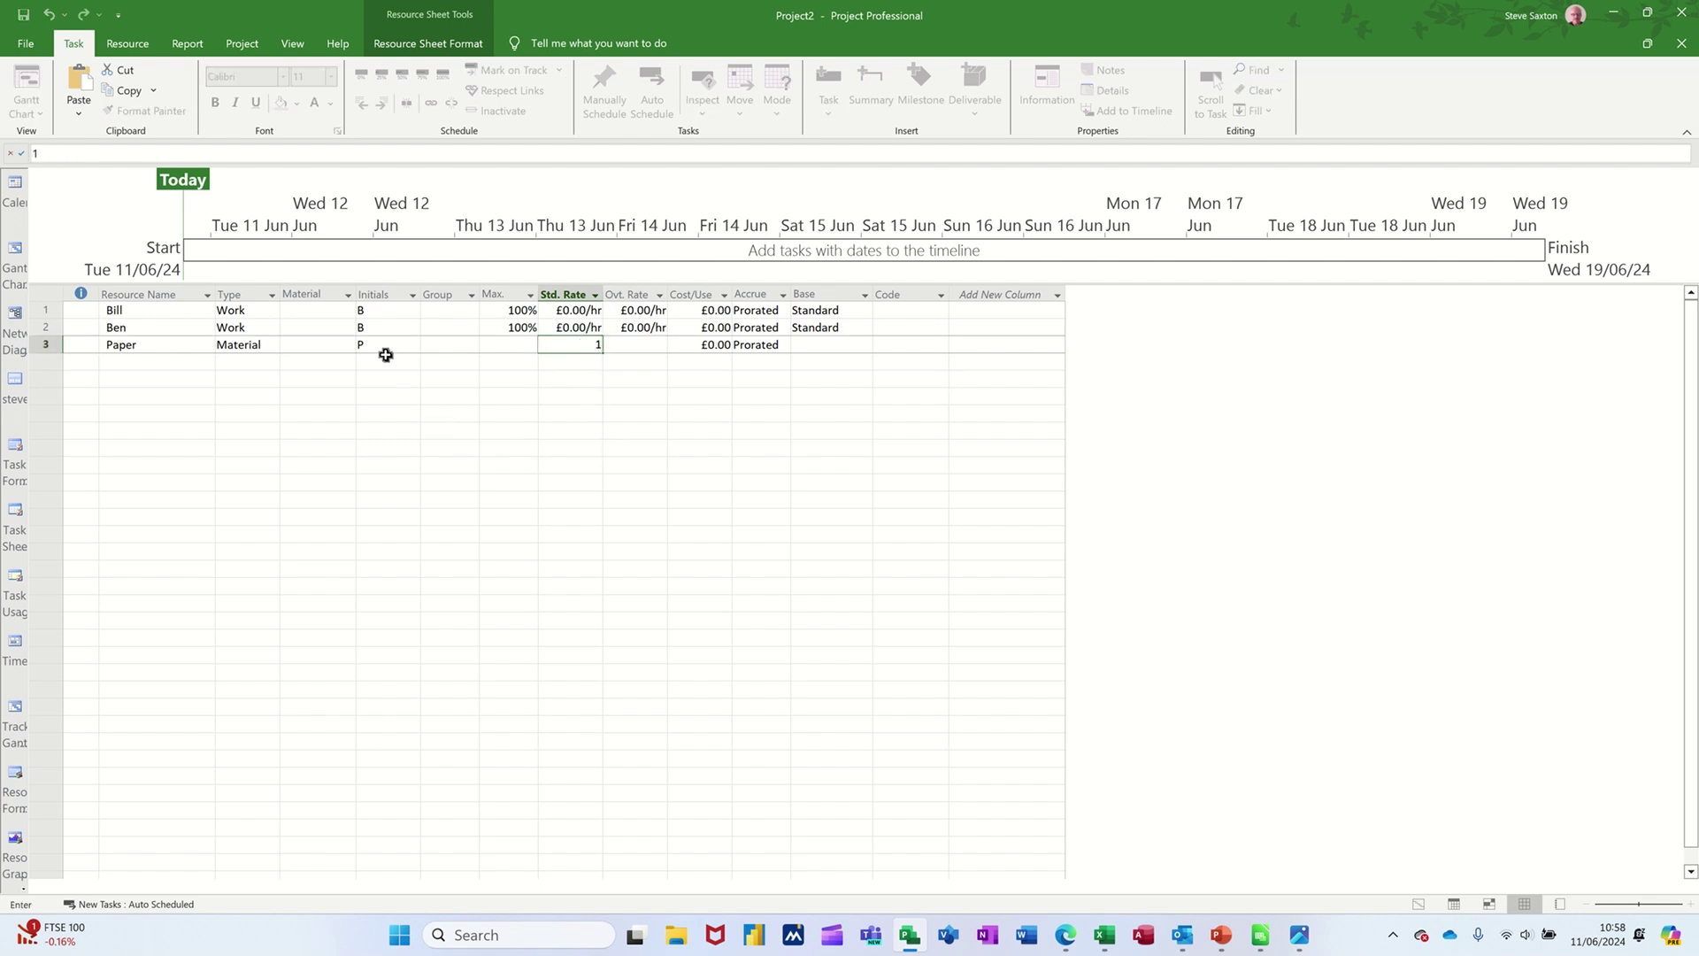
click(325, 347)
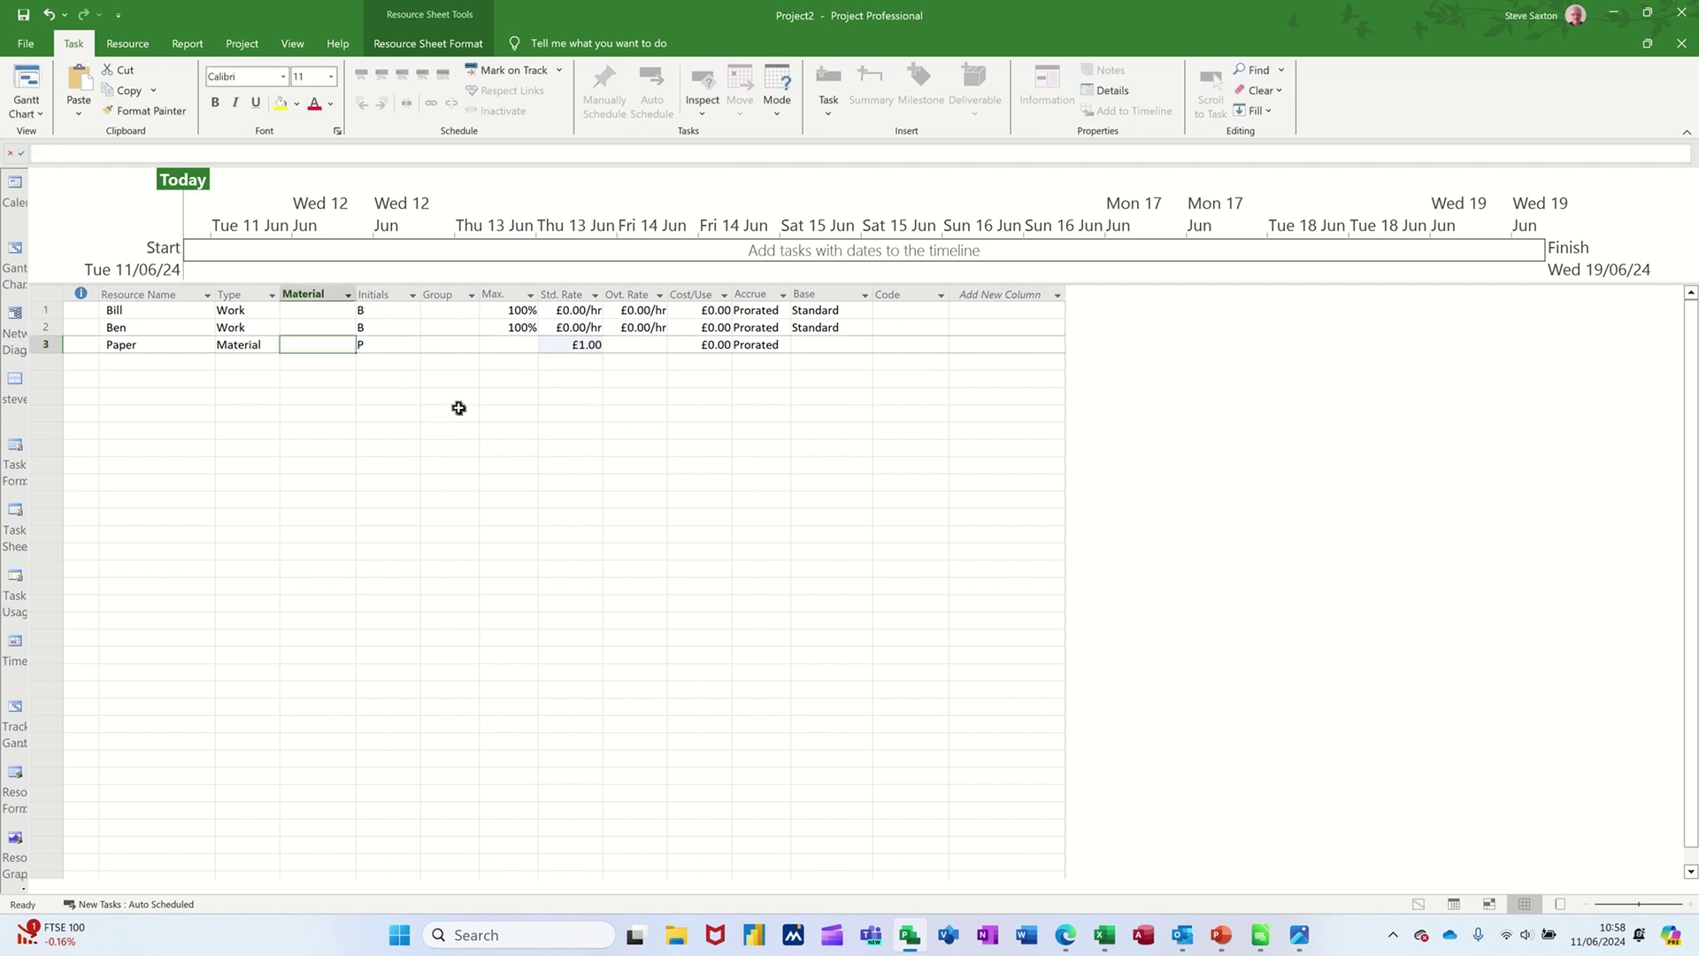
text(P_ac)
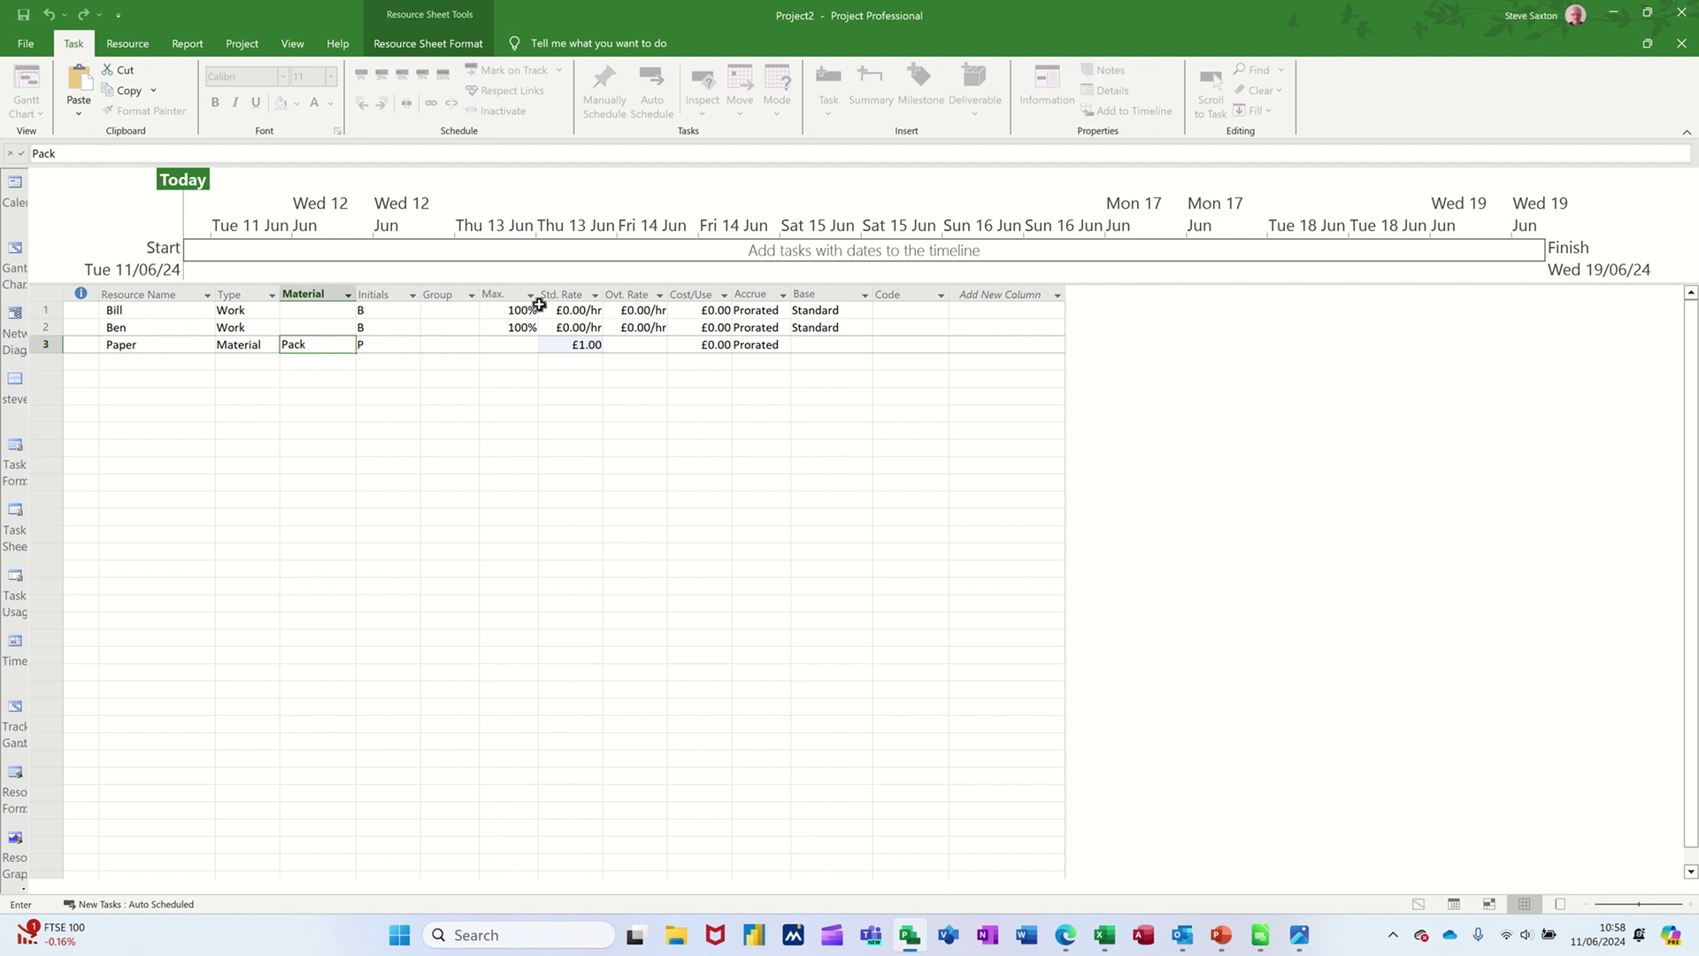
Give the first work resource £10/hr standard and £15/hr overtime, then fill both rates down to the second
click(577, 311)
text(1)
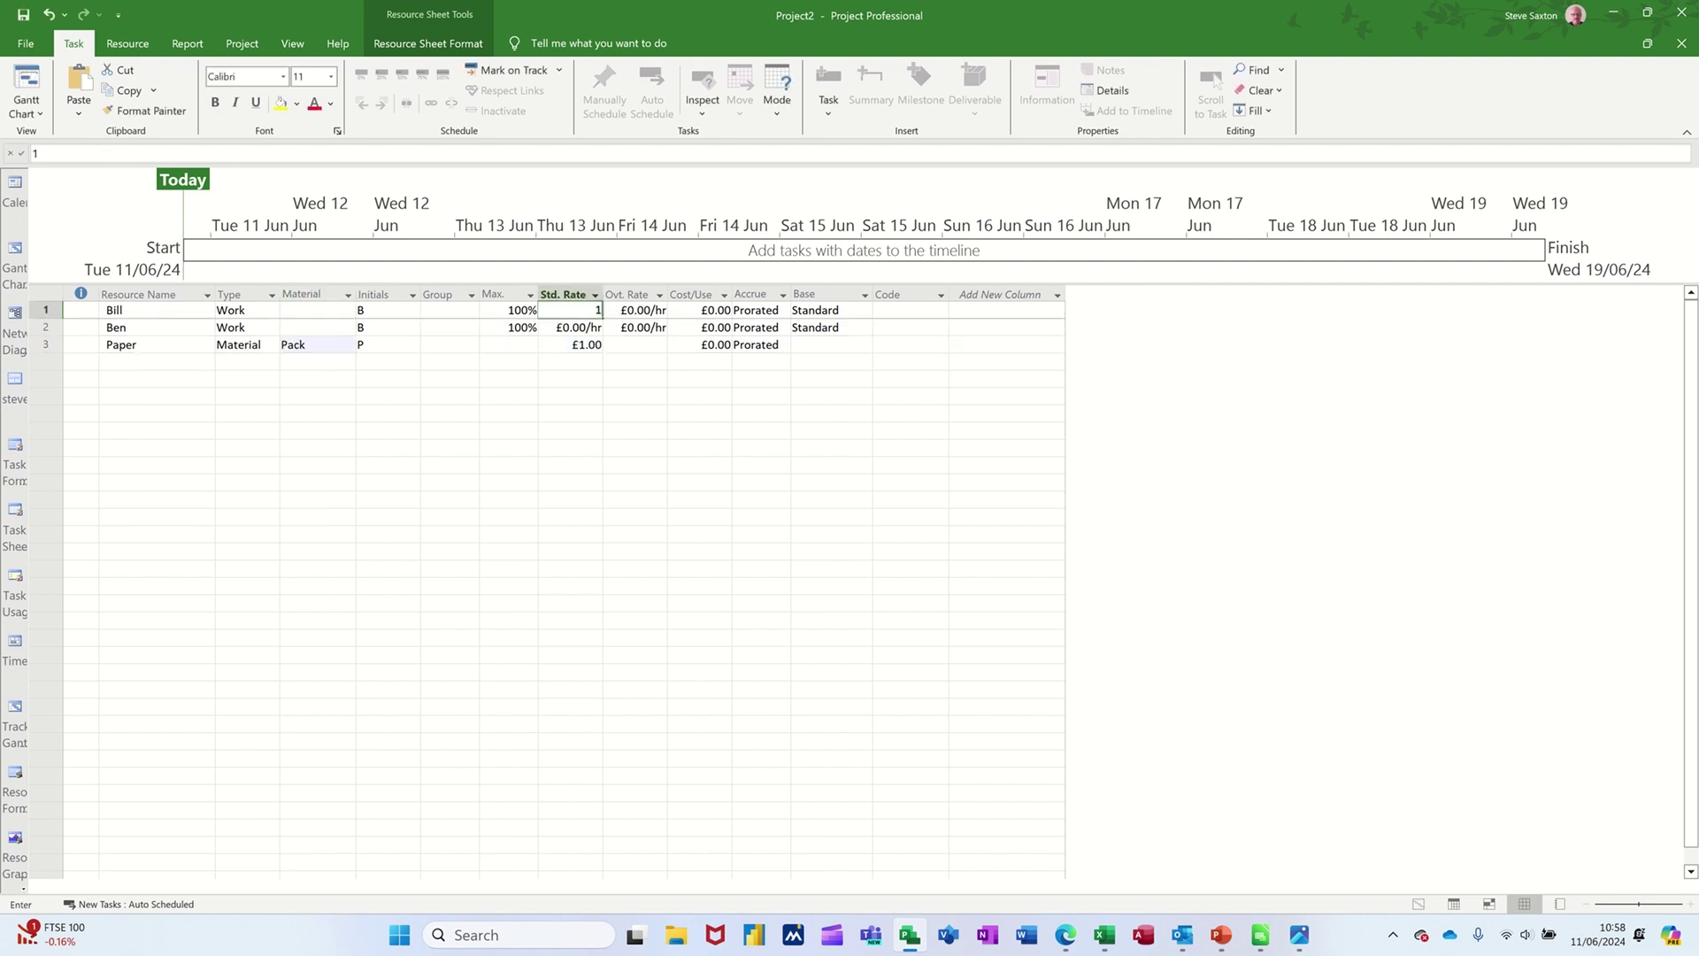
text(0)
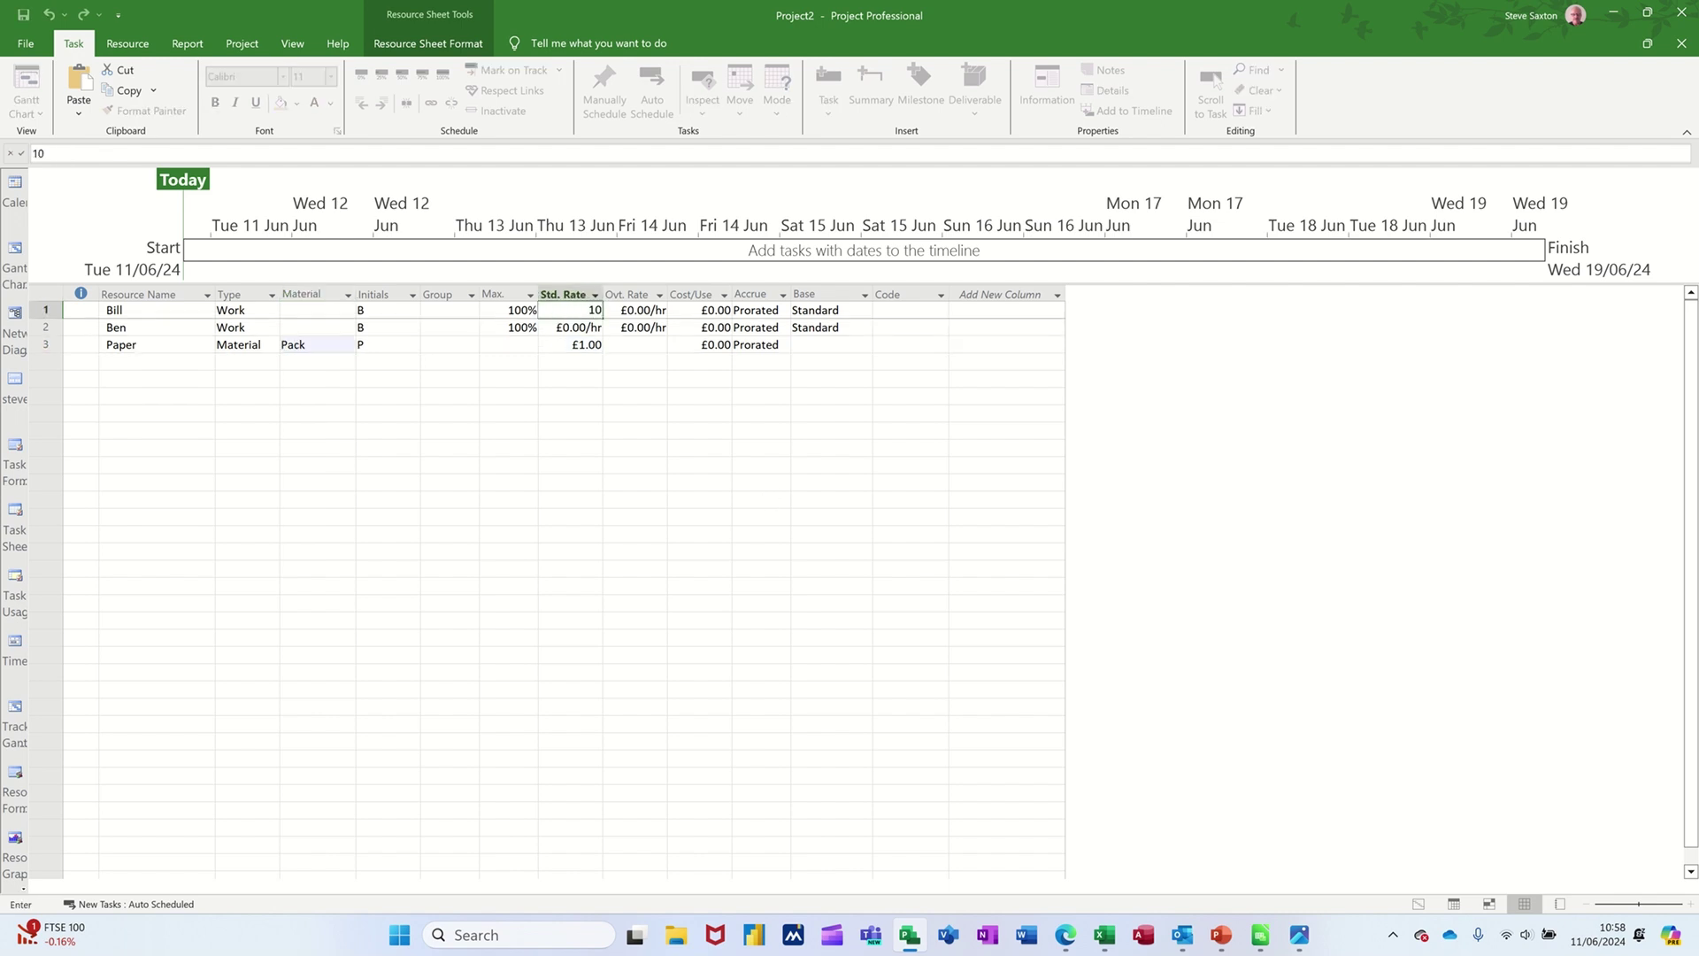
click(637, 311)
text(15)
key(Return)
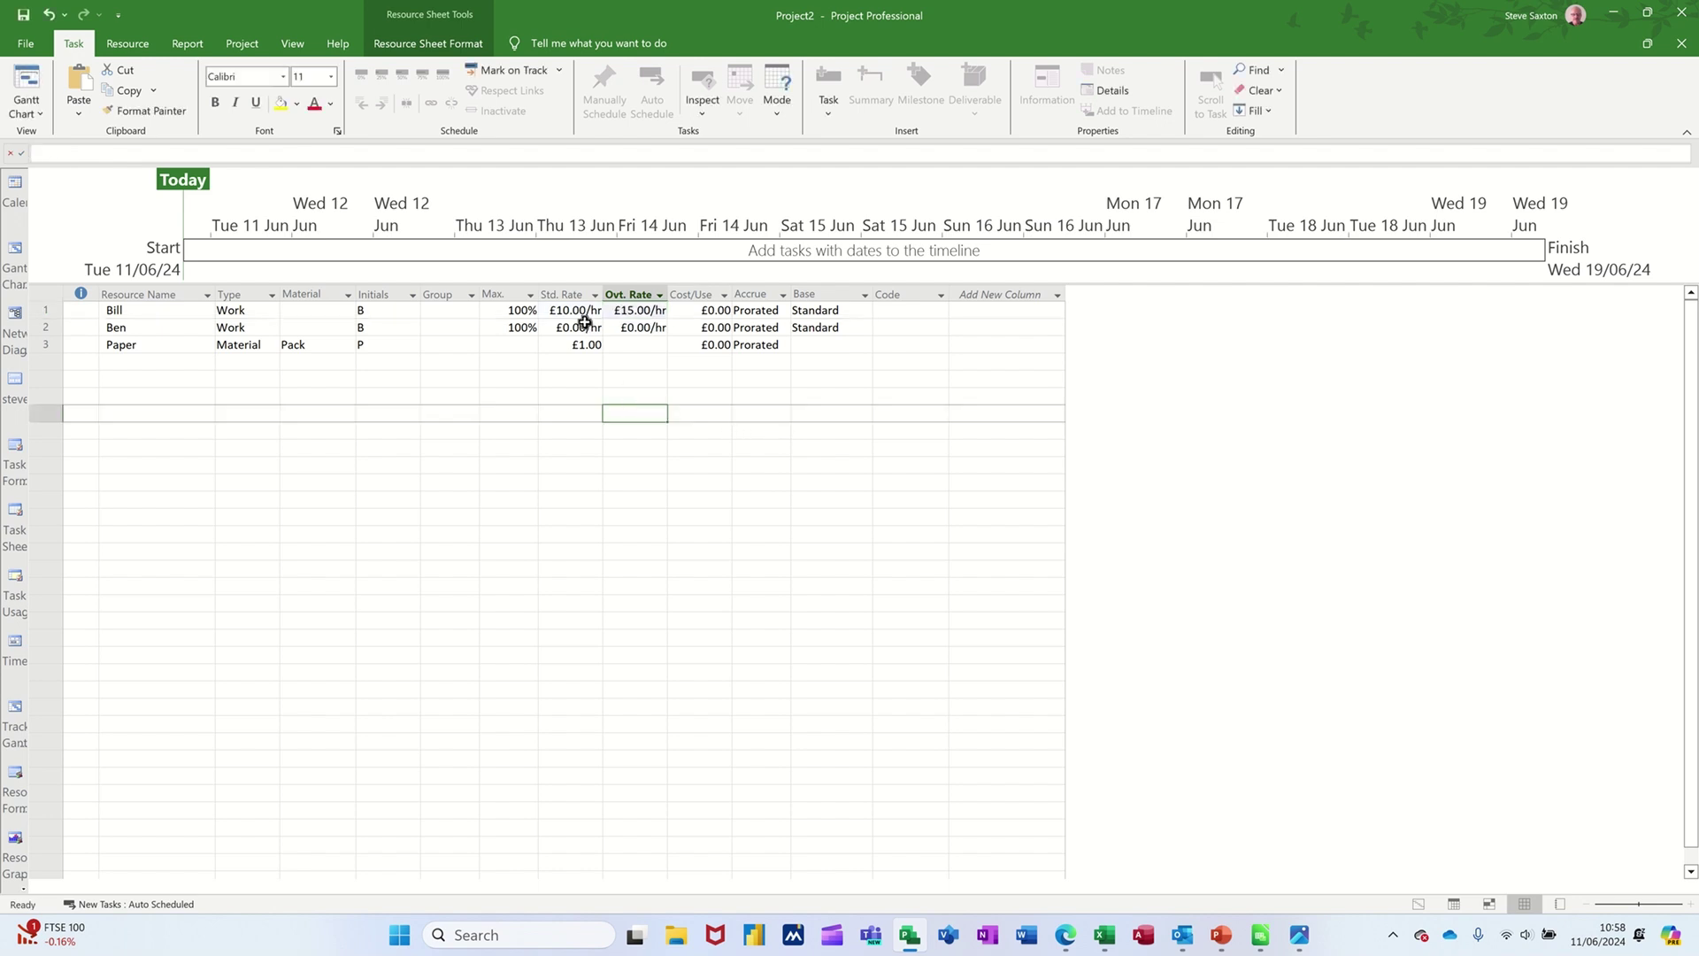
drag(571, 310, 667, 337)
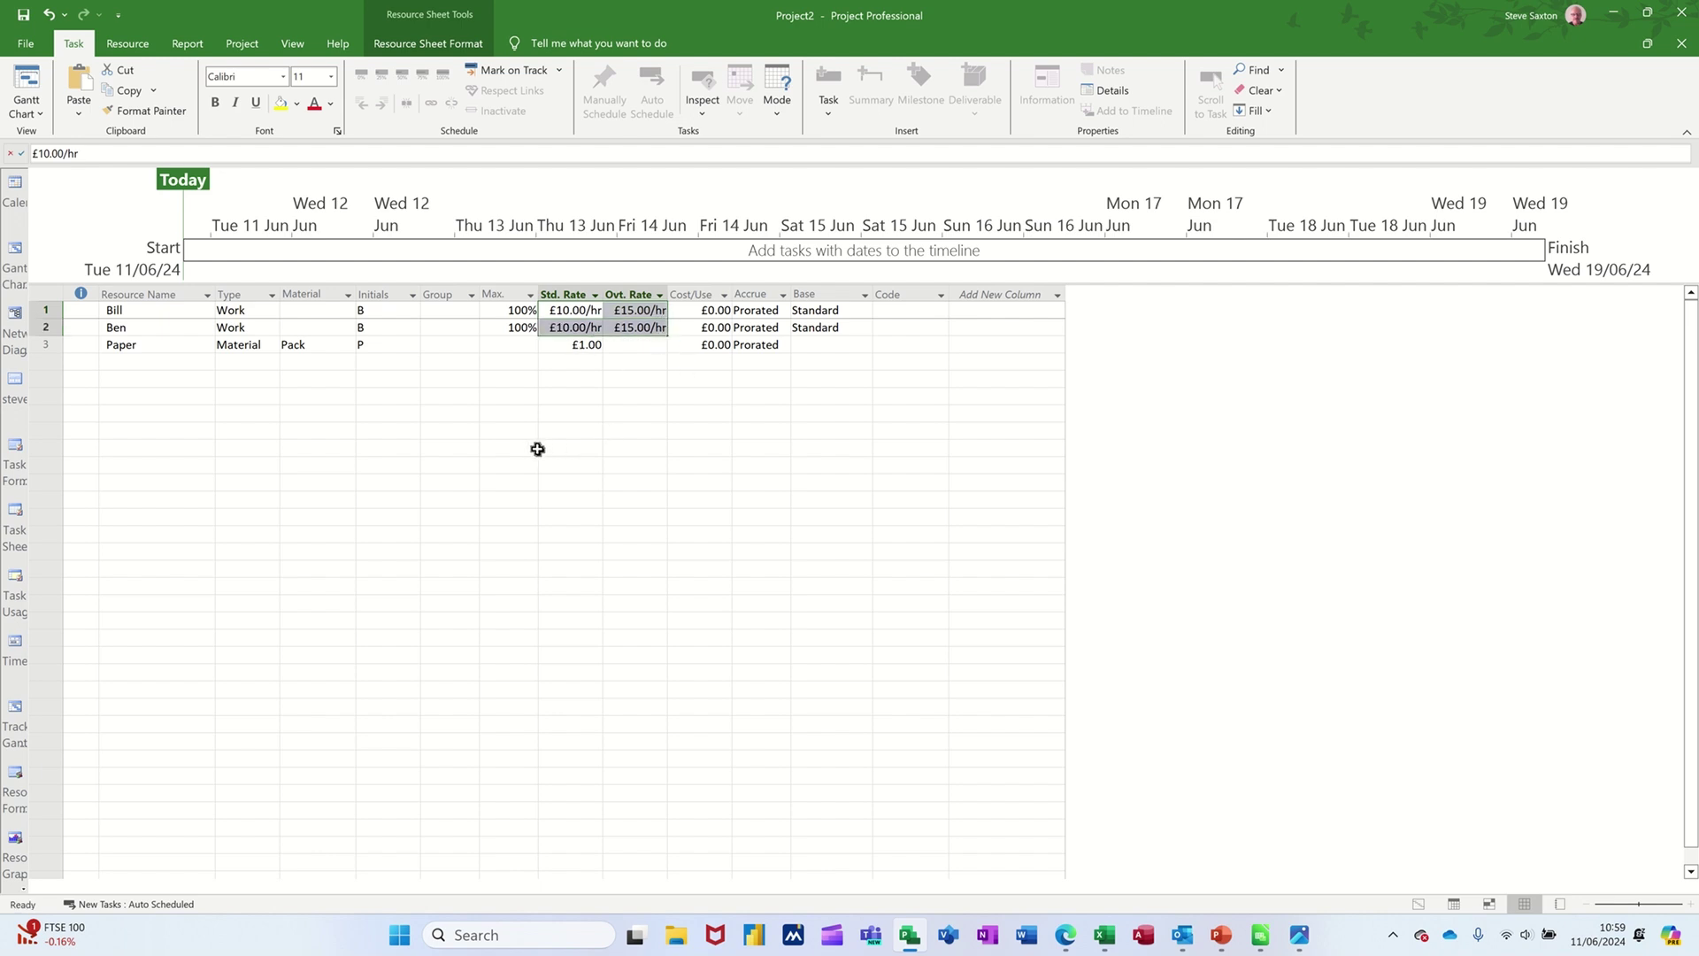
click(531, 449)
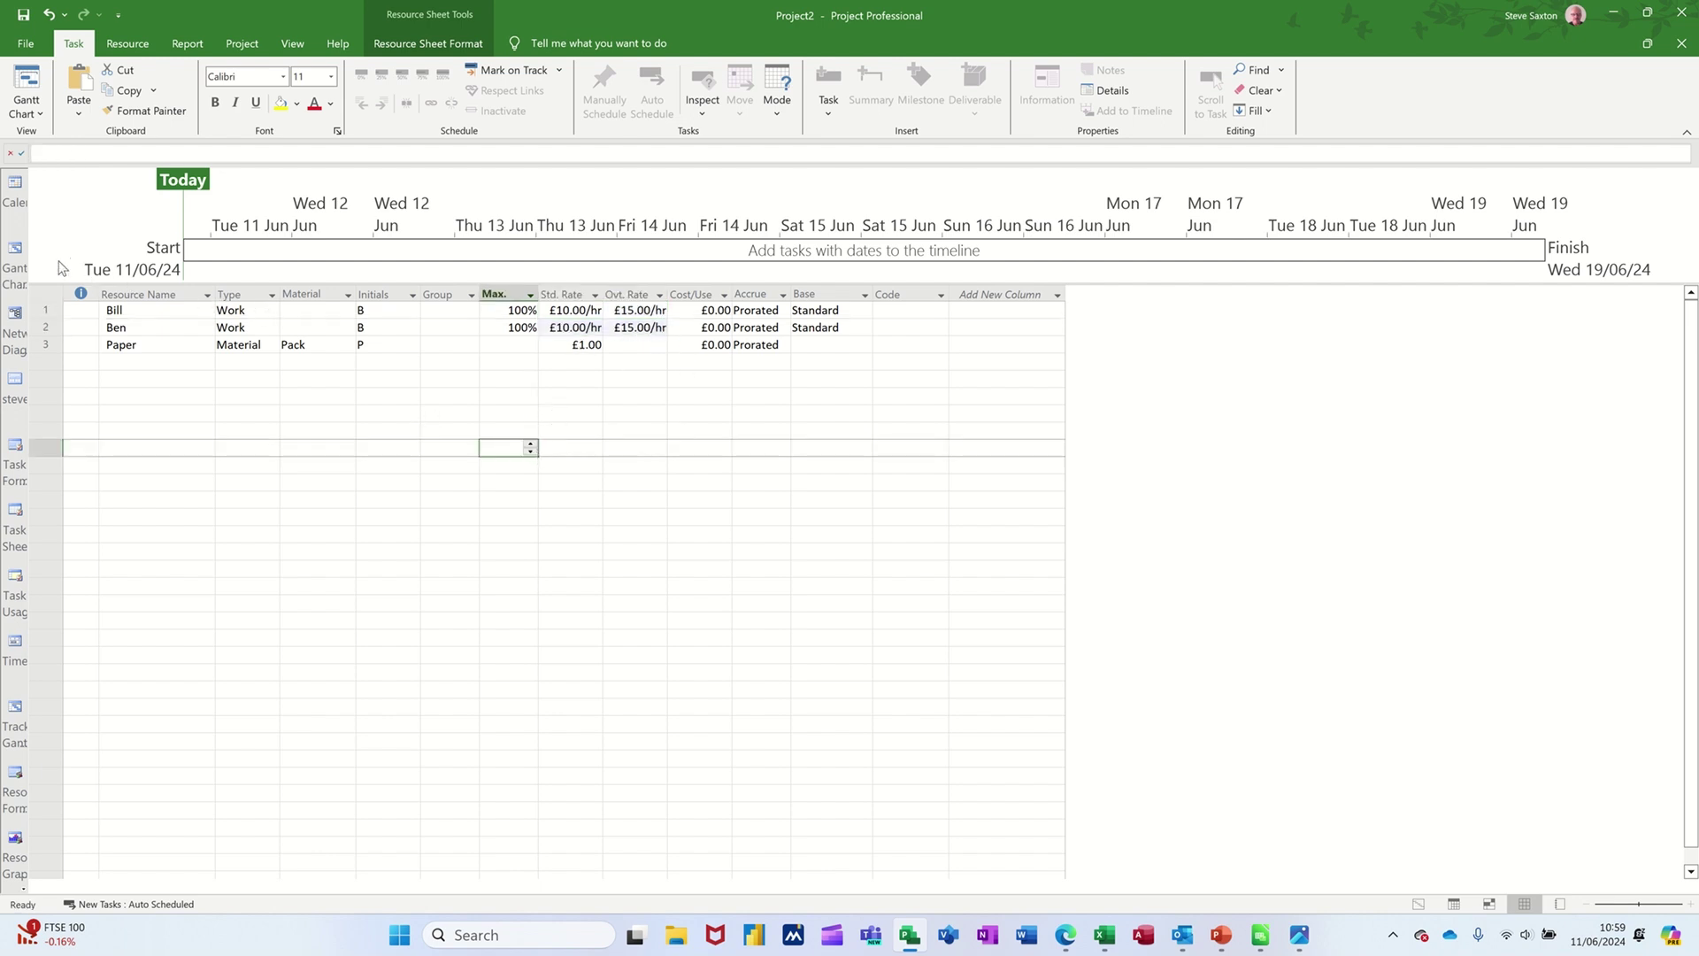
In the Gantt Chart, assign both work resources to Task 1 and one work resource to Task 2
click(15, 252)
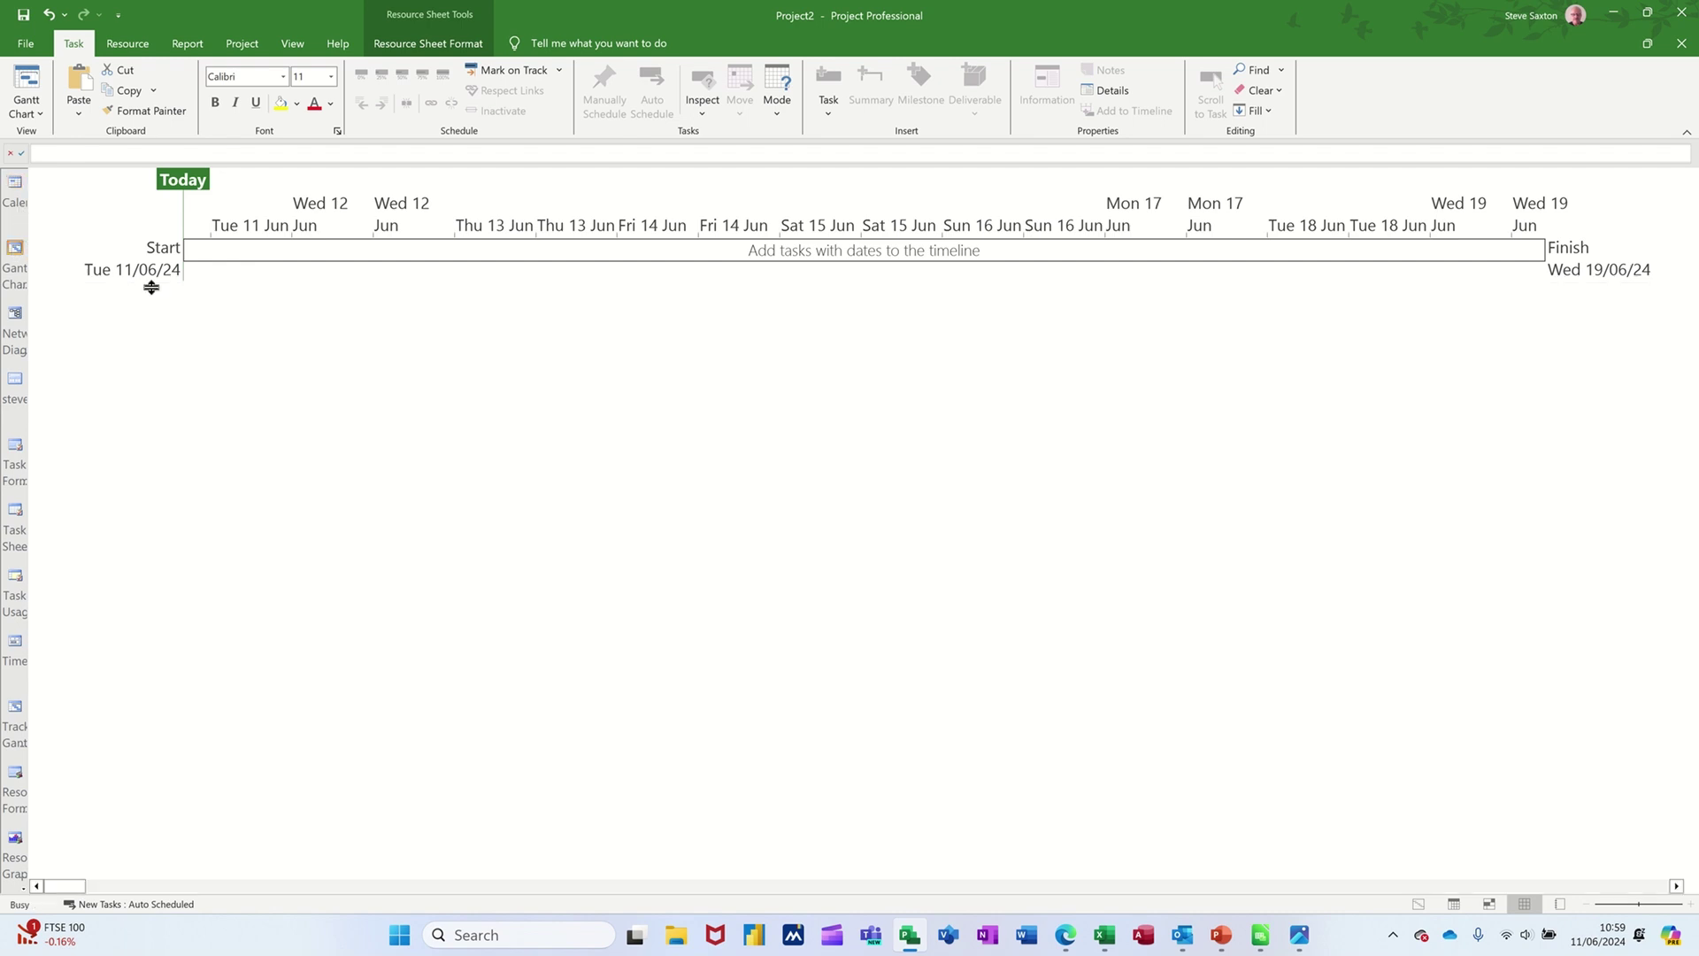
click(235, 345)
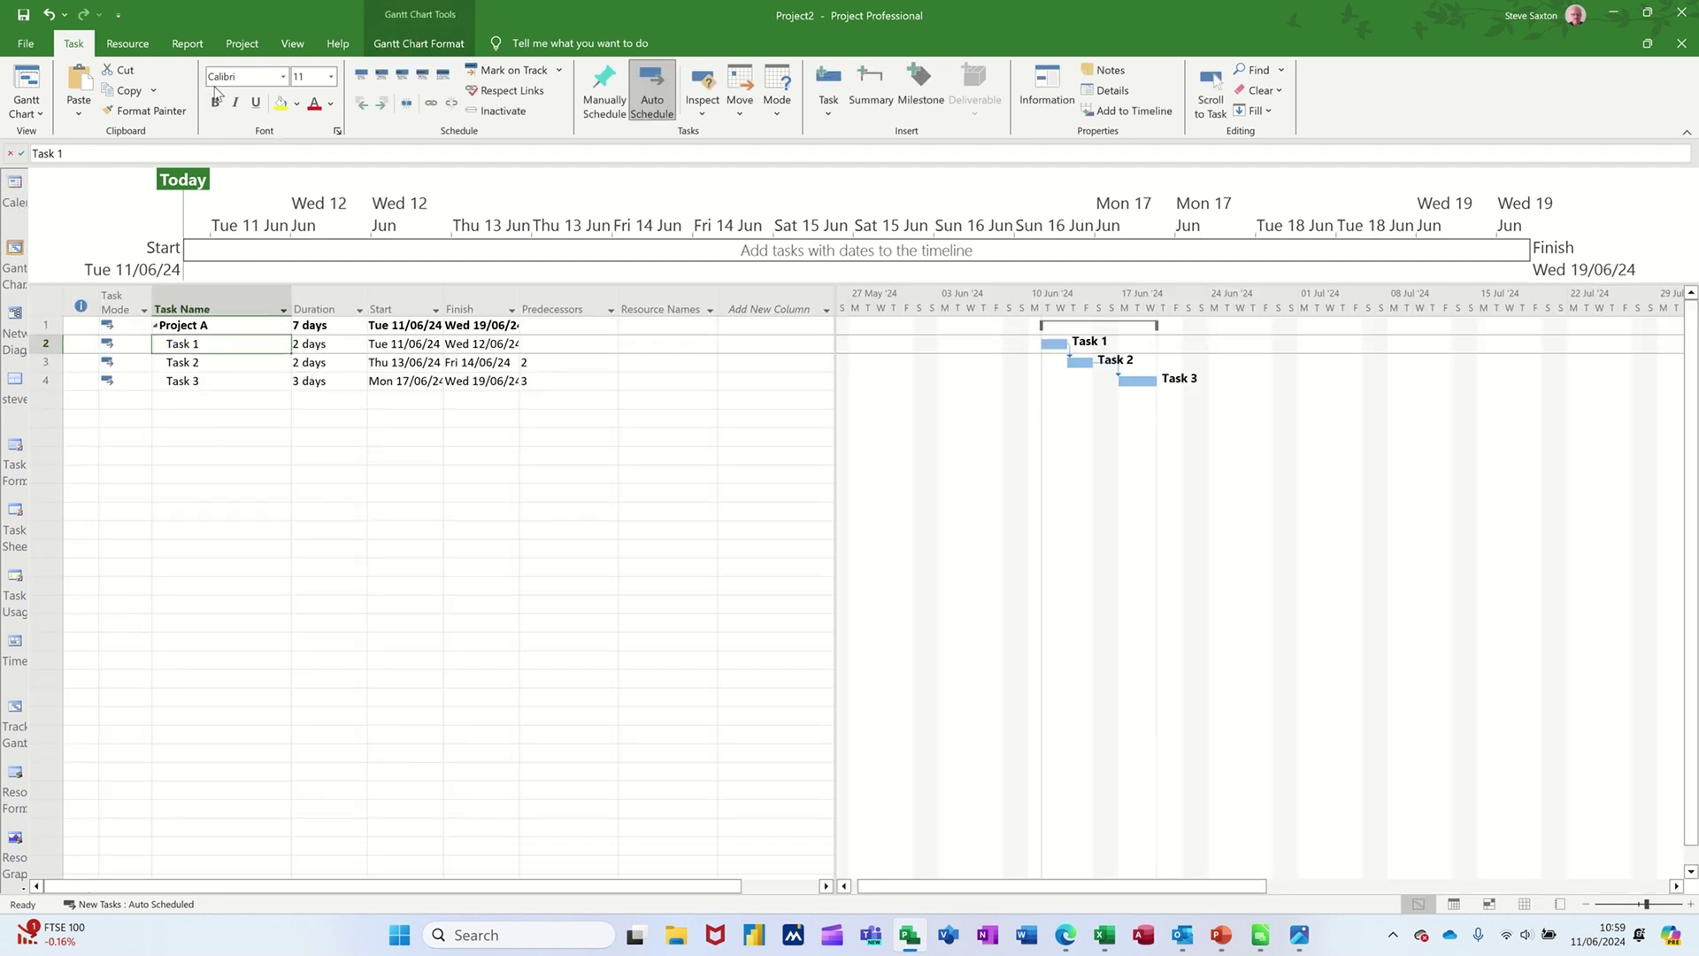
click(127, 44)
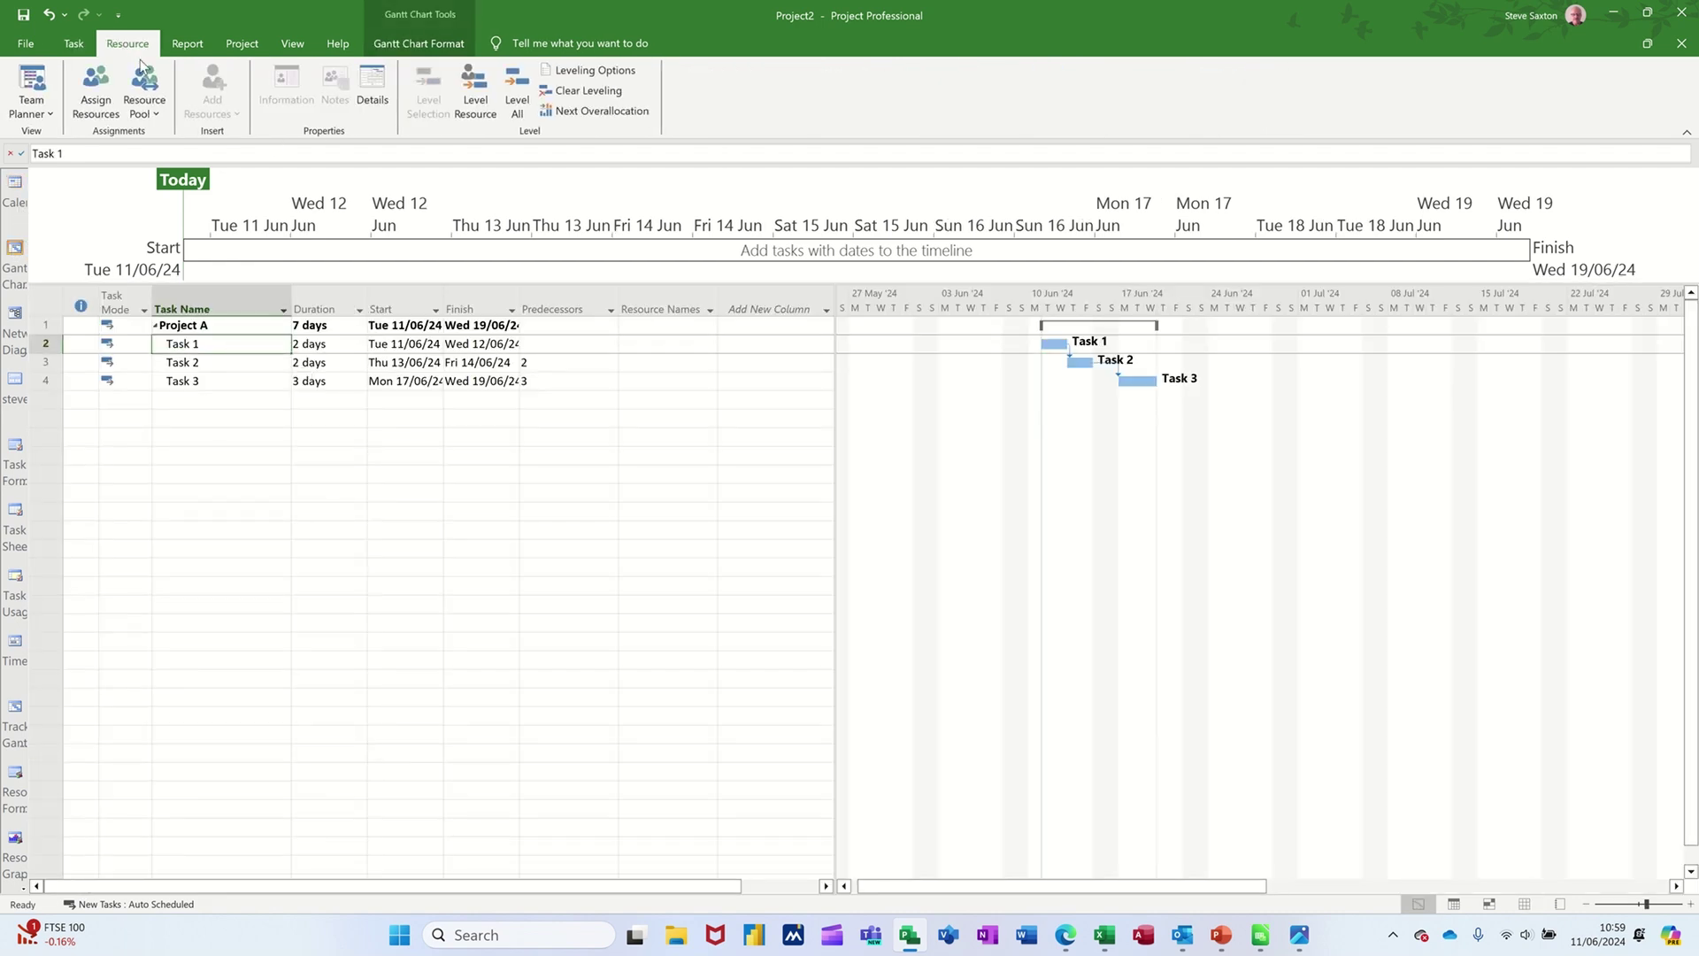
click(95, 97)
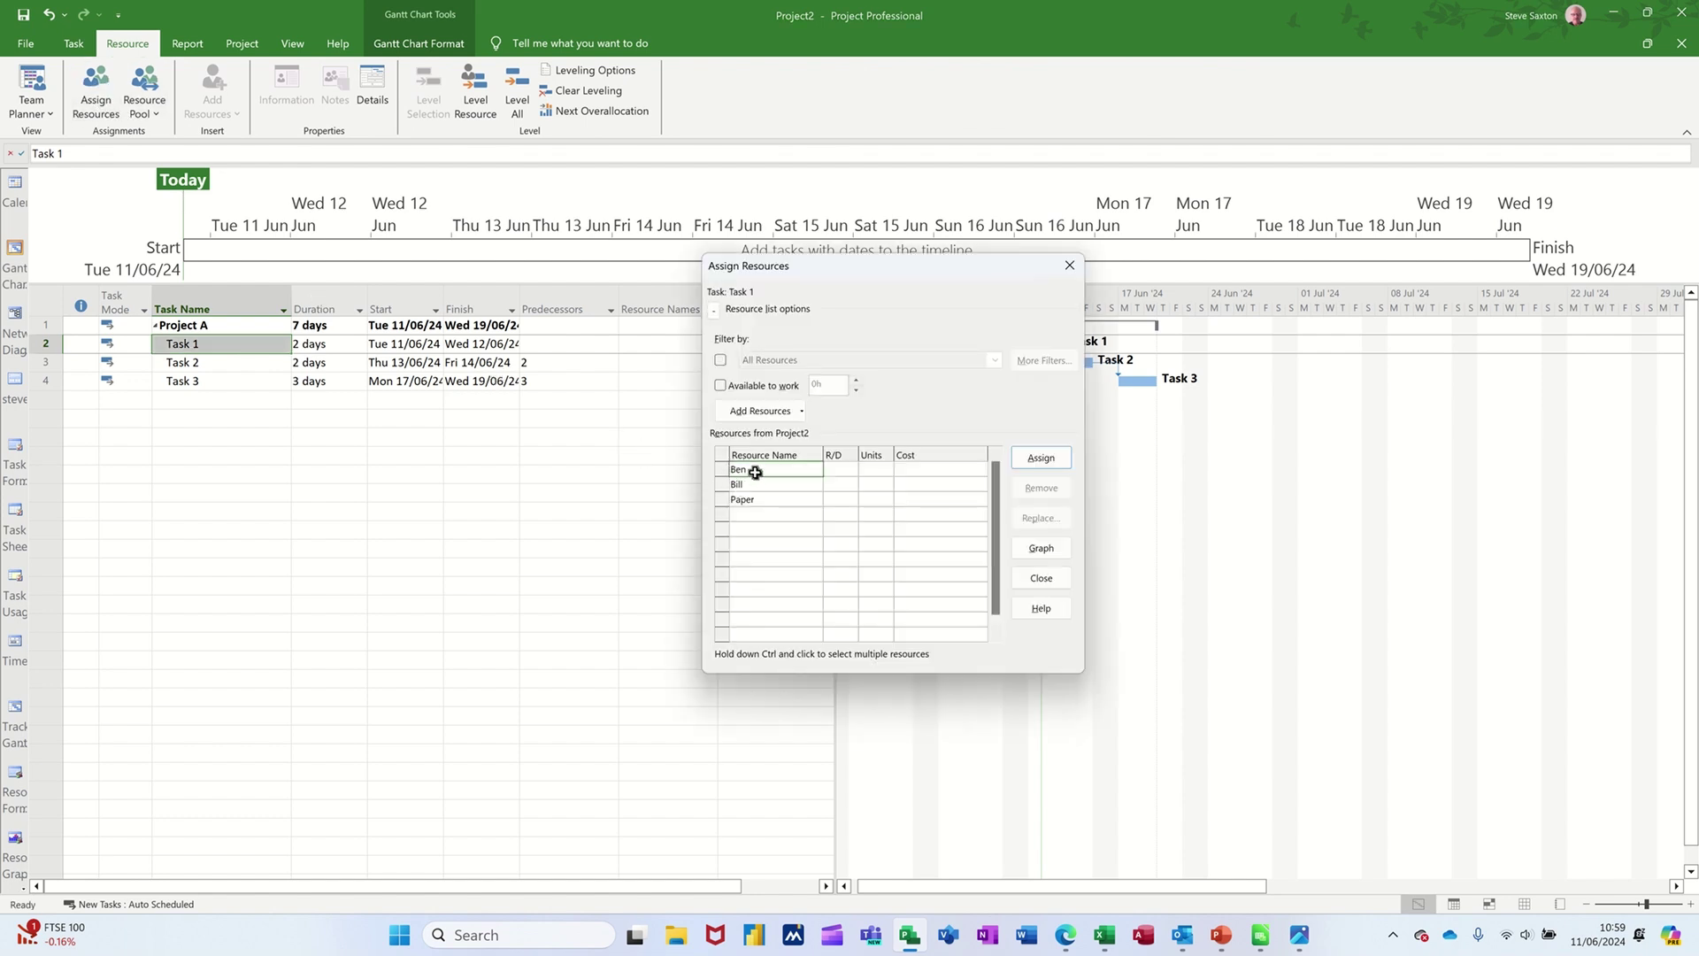
drag(755, 475, 757, 484)
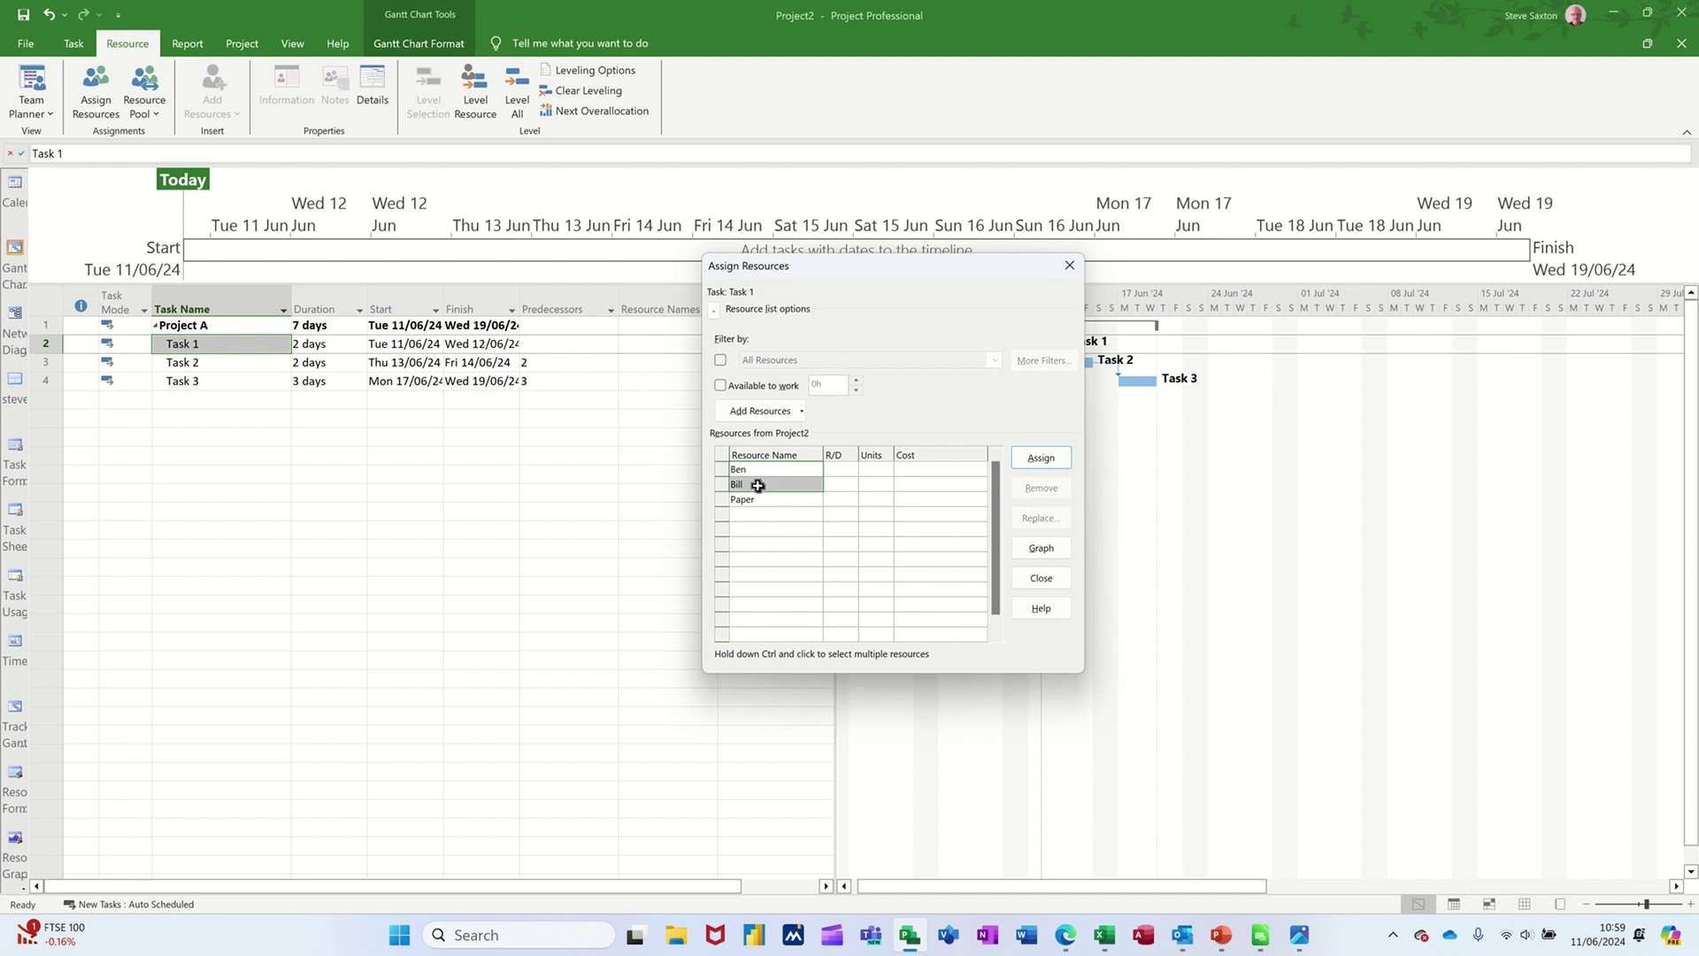
click(1041, 457)
click(241, 367)
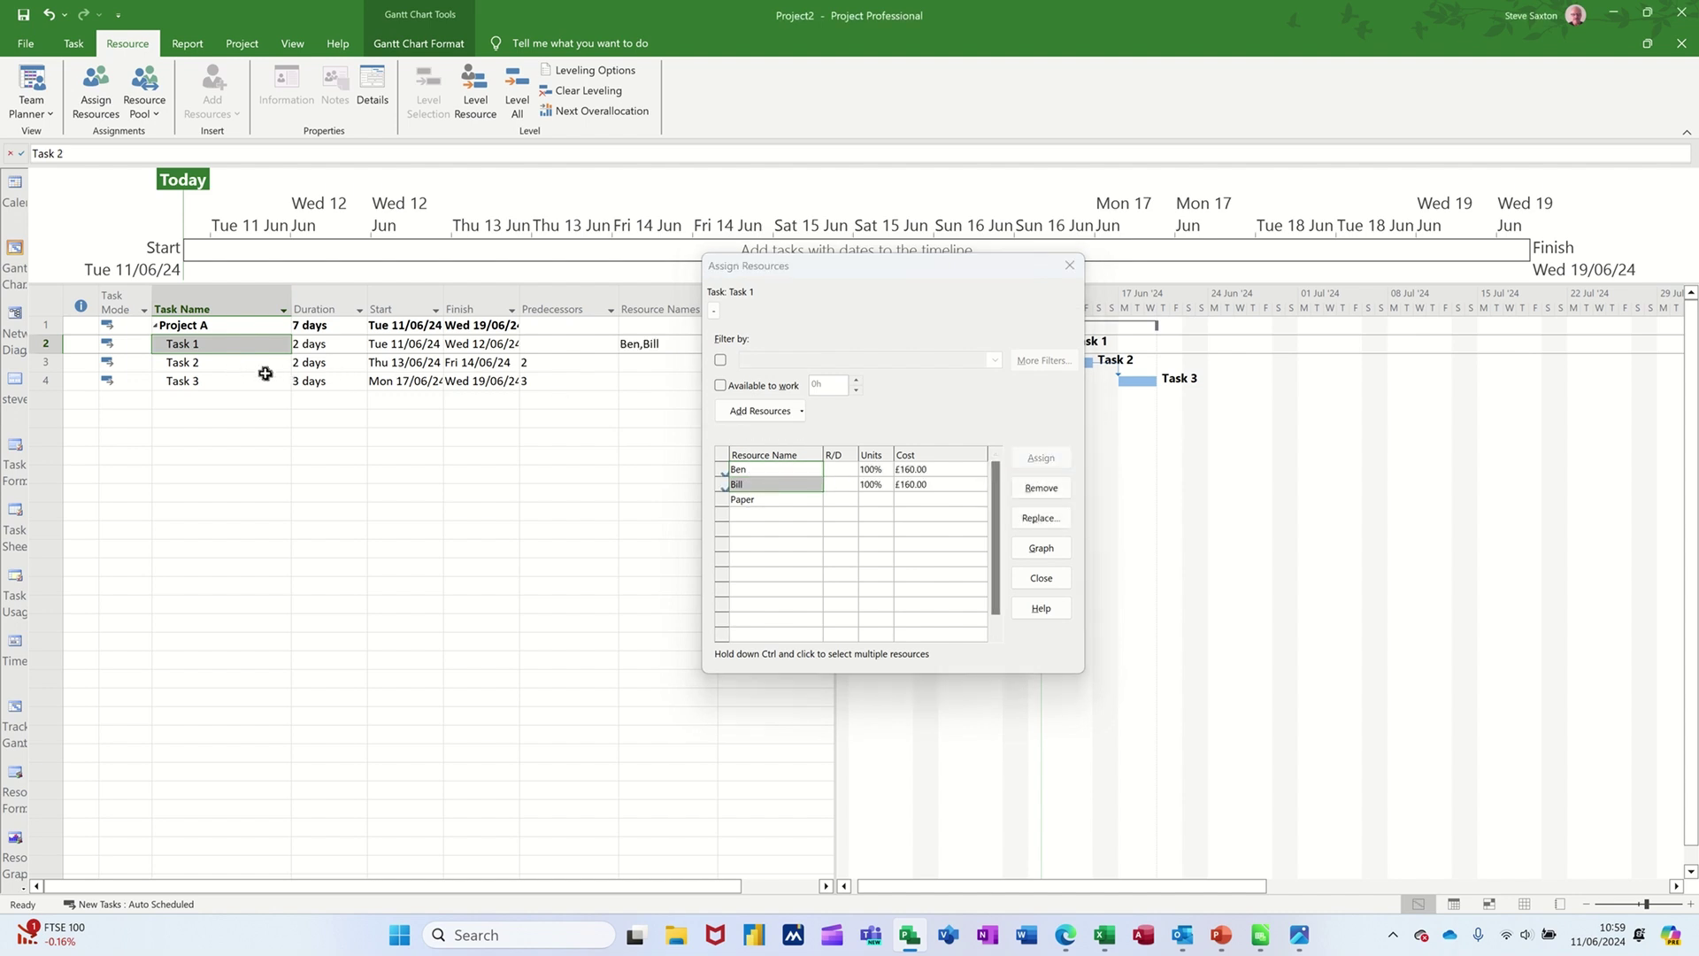
click(770, 480)
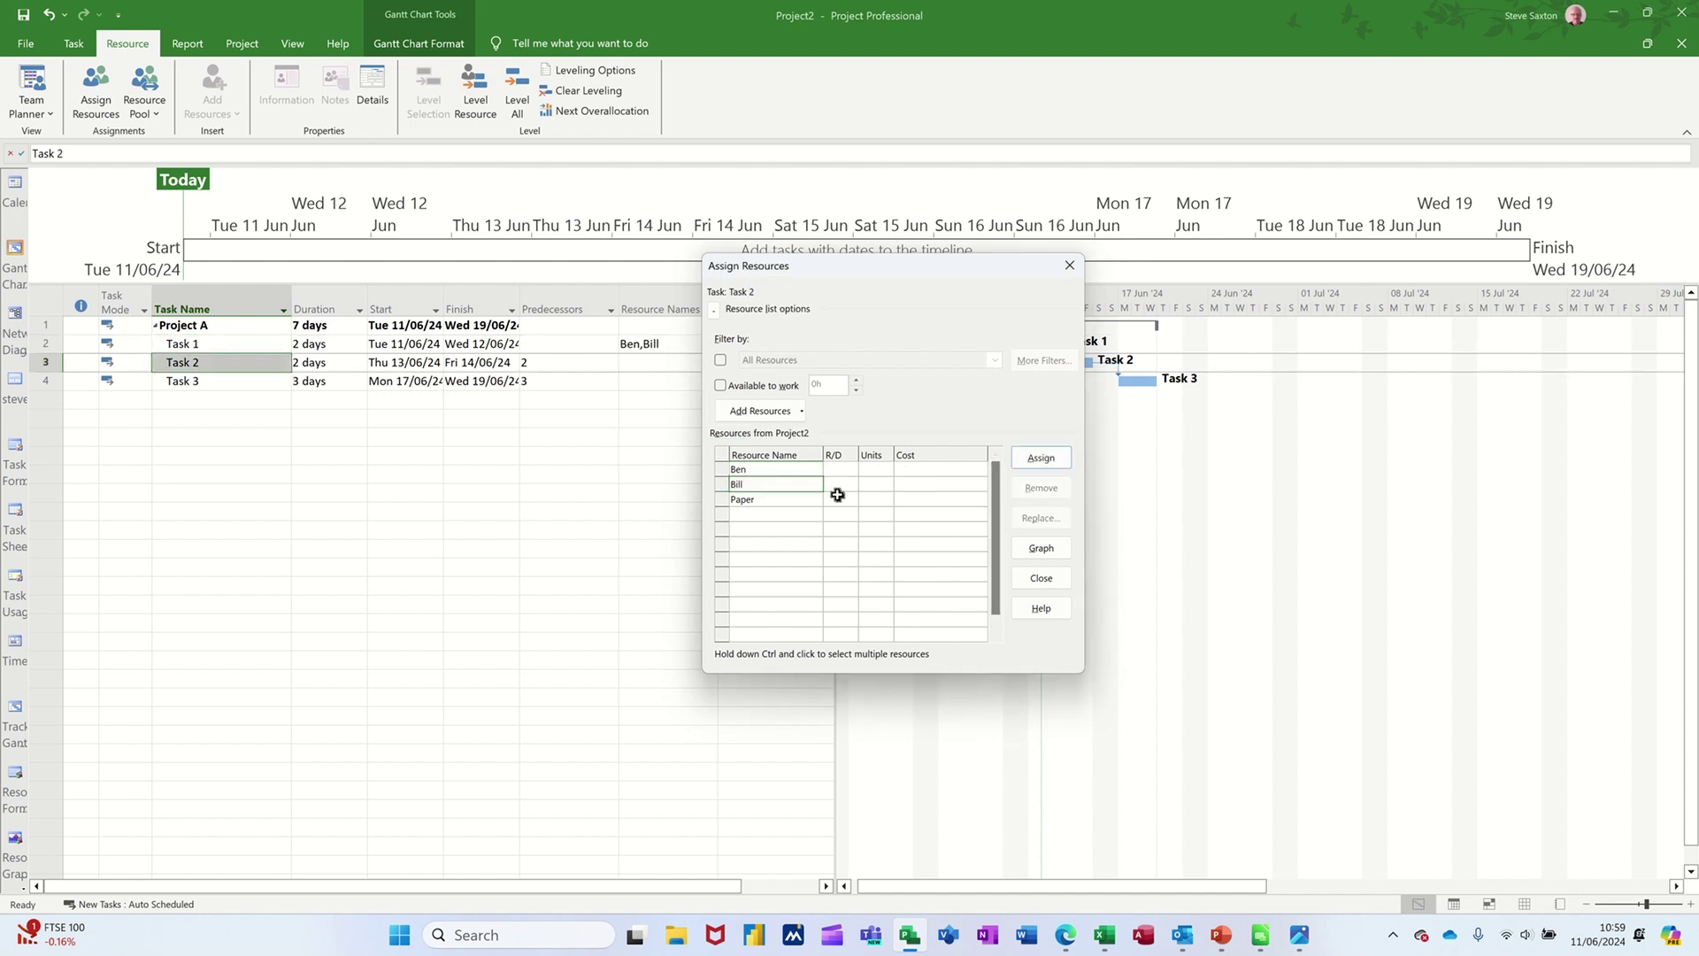
click(1040, 457)
Assign resources to Task 3, including Paper at 1 Pack/h costing £24.00
click(220, 383)
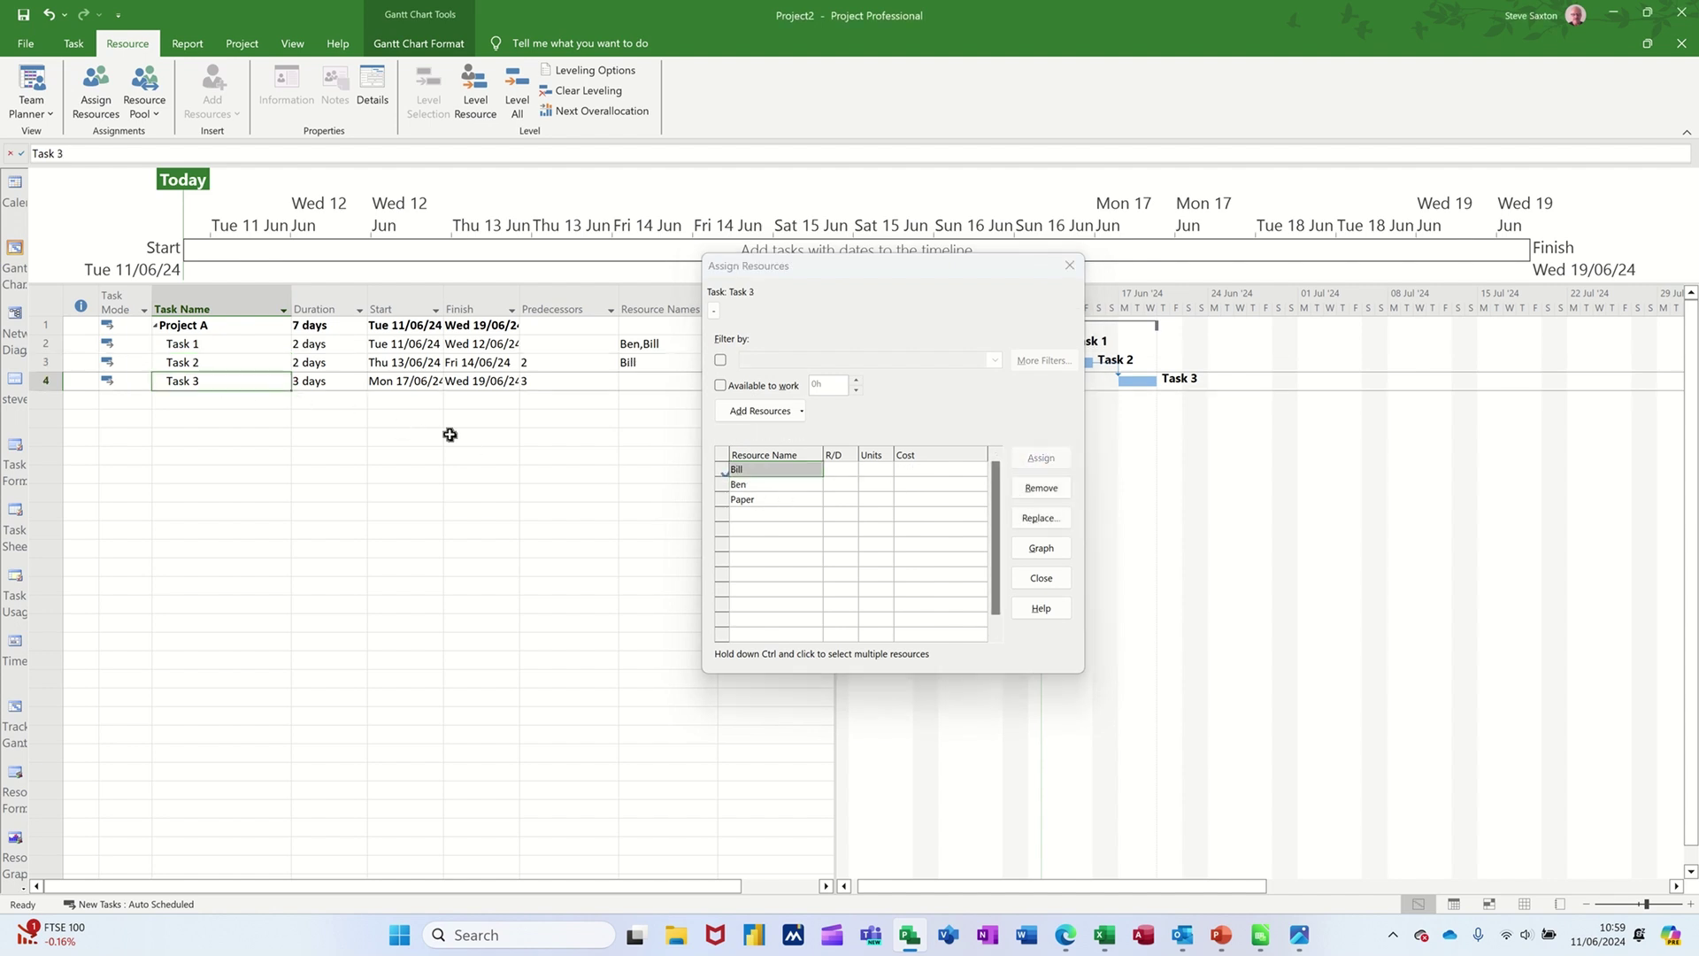
click(770, 484)
ctrl+click(770, 499)
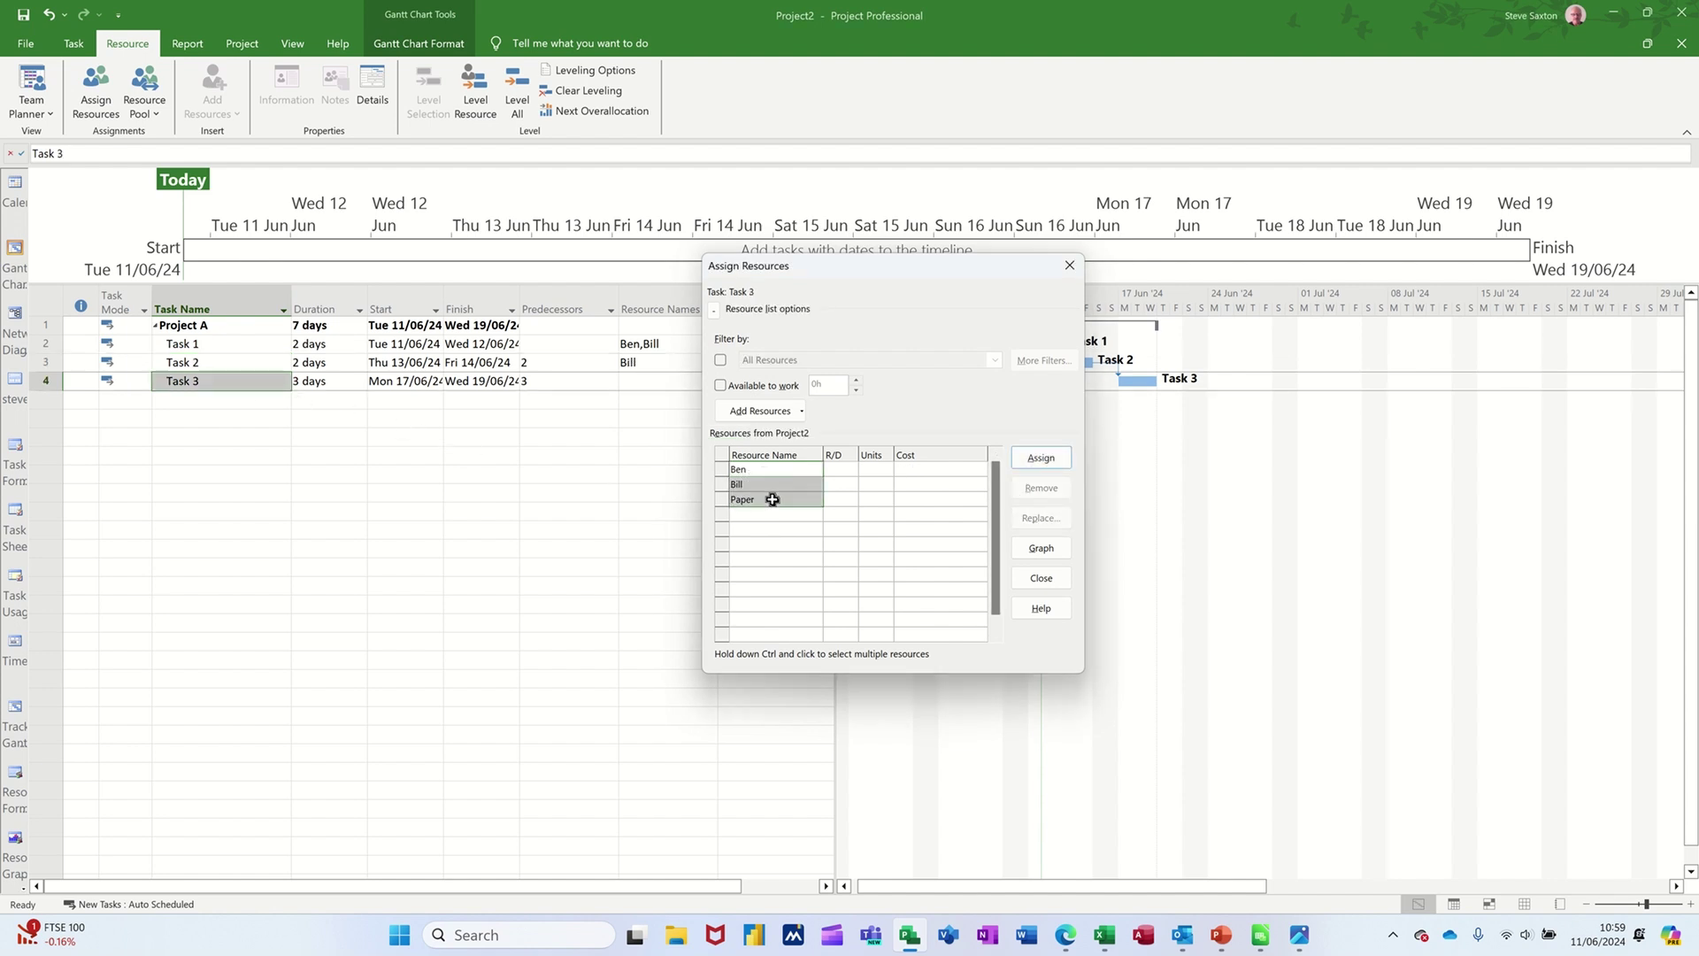
click(1041, 457)
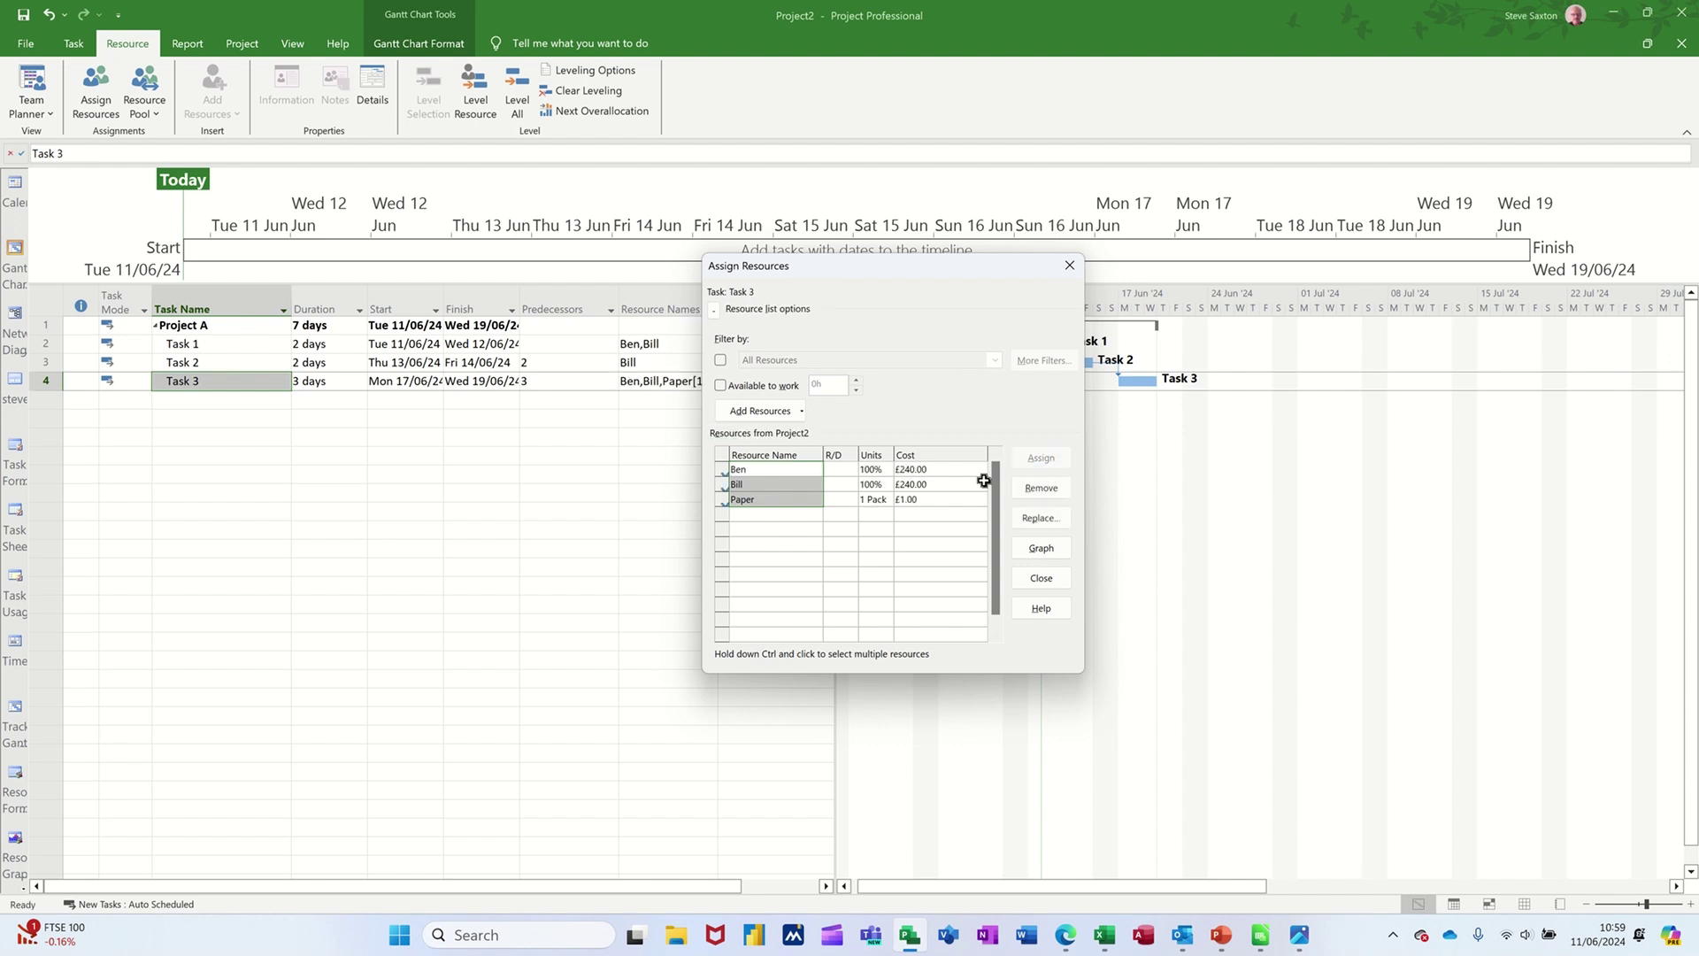
click(867, 499)
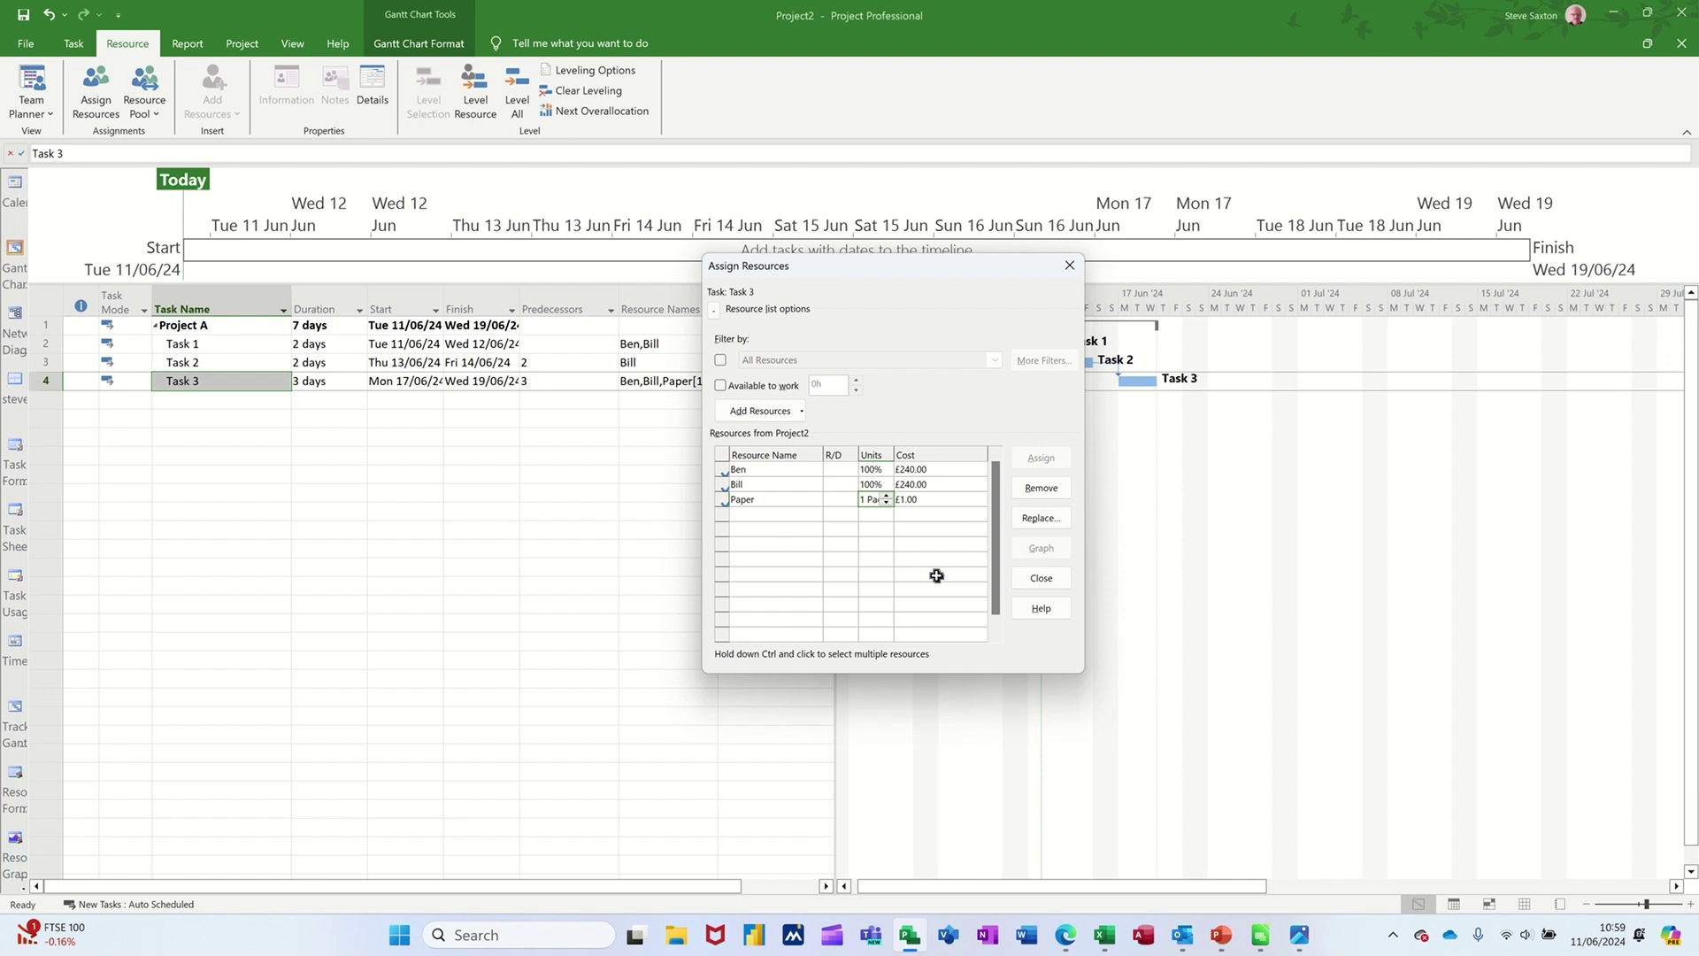
key(BackSpace)
key(BackSpace)
key(BackSpace)
key(BackSpace)
key(BackSpace)
click(925, 529)
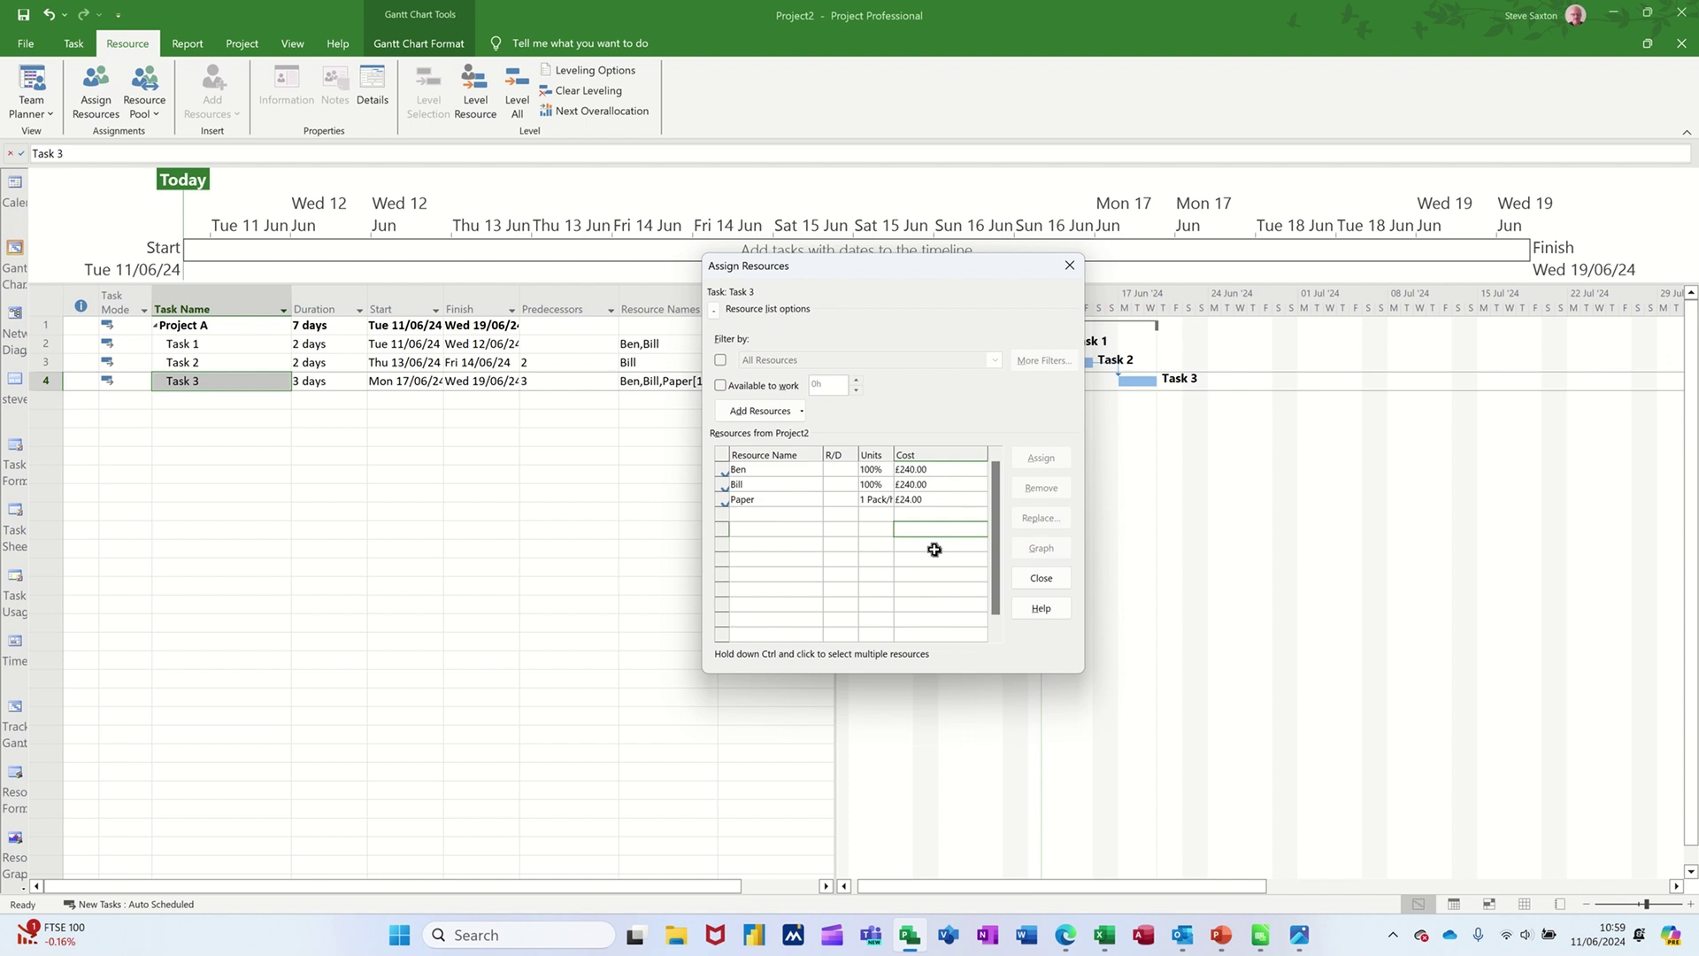
click(879, 499)
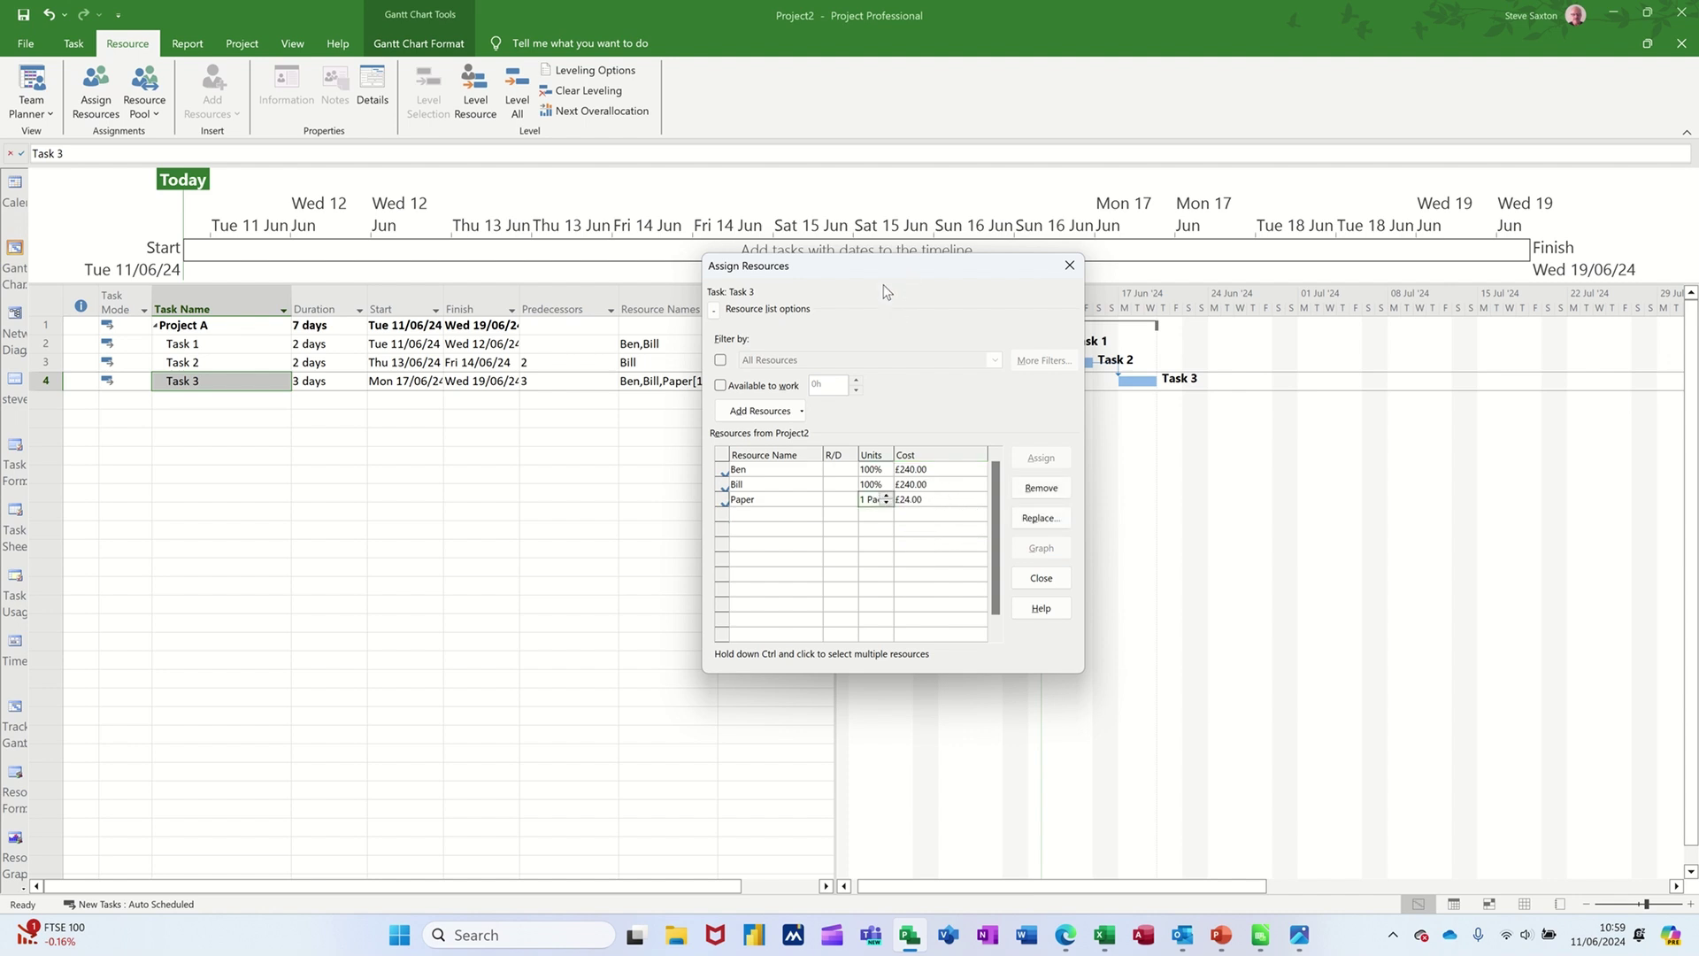
drag(905, 261, 582, 478)
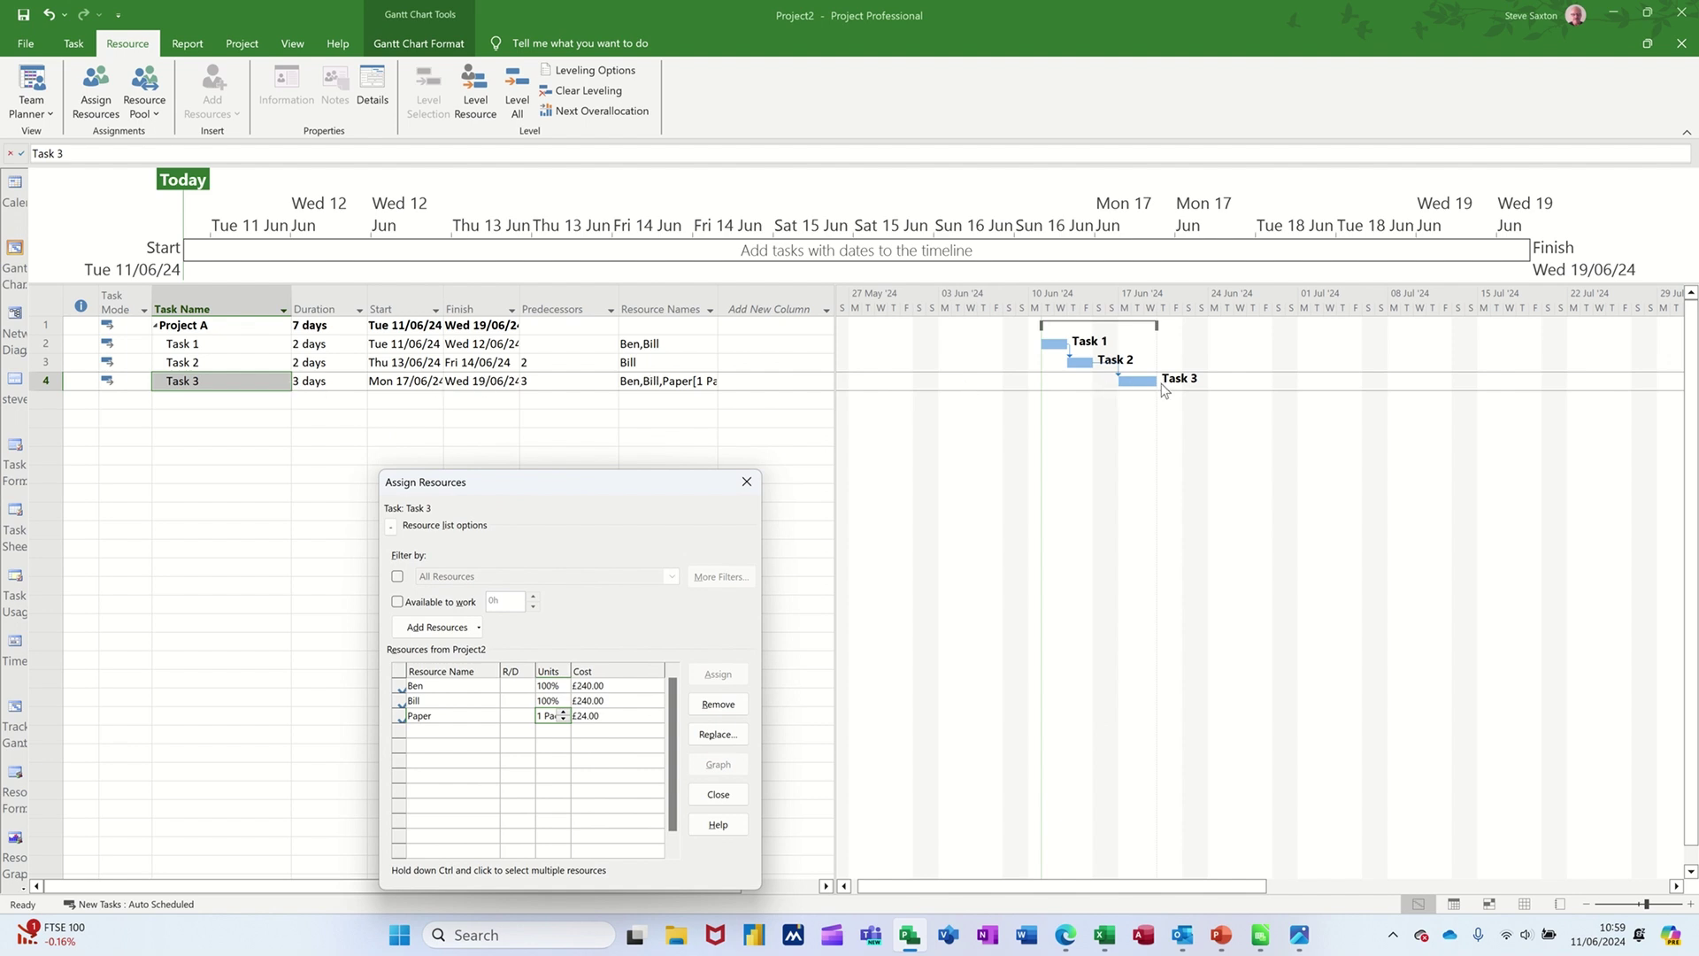
drag(593, 486, 849, 434)
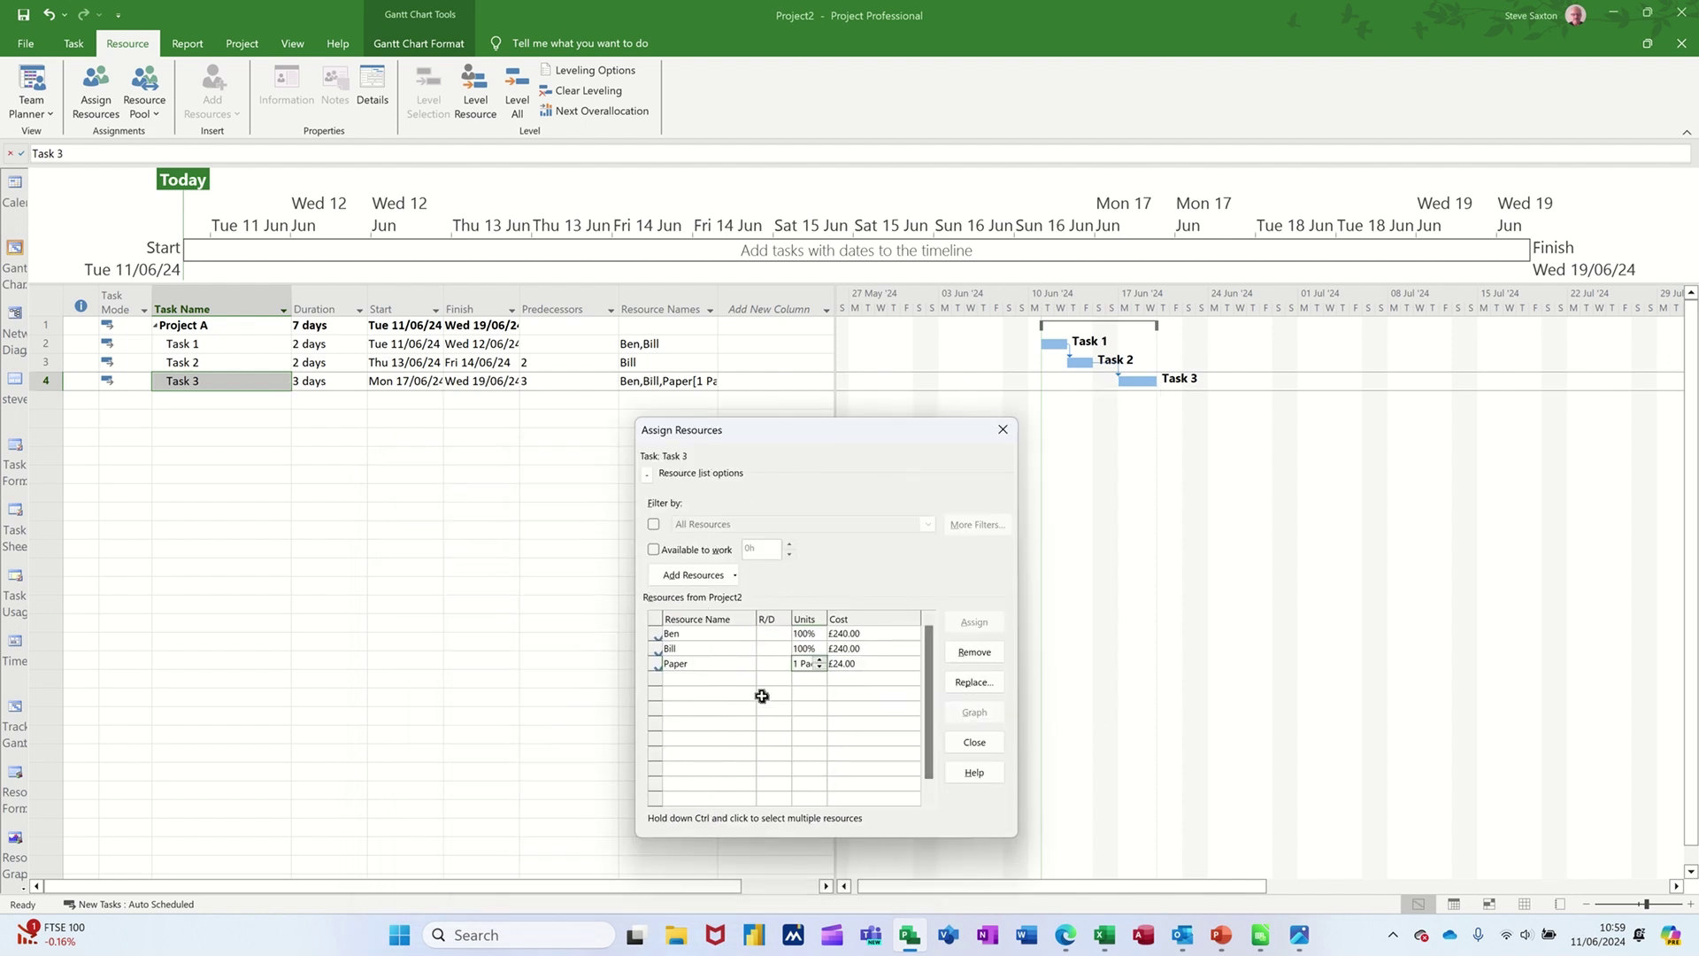
click(1002, 433)
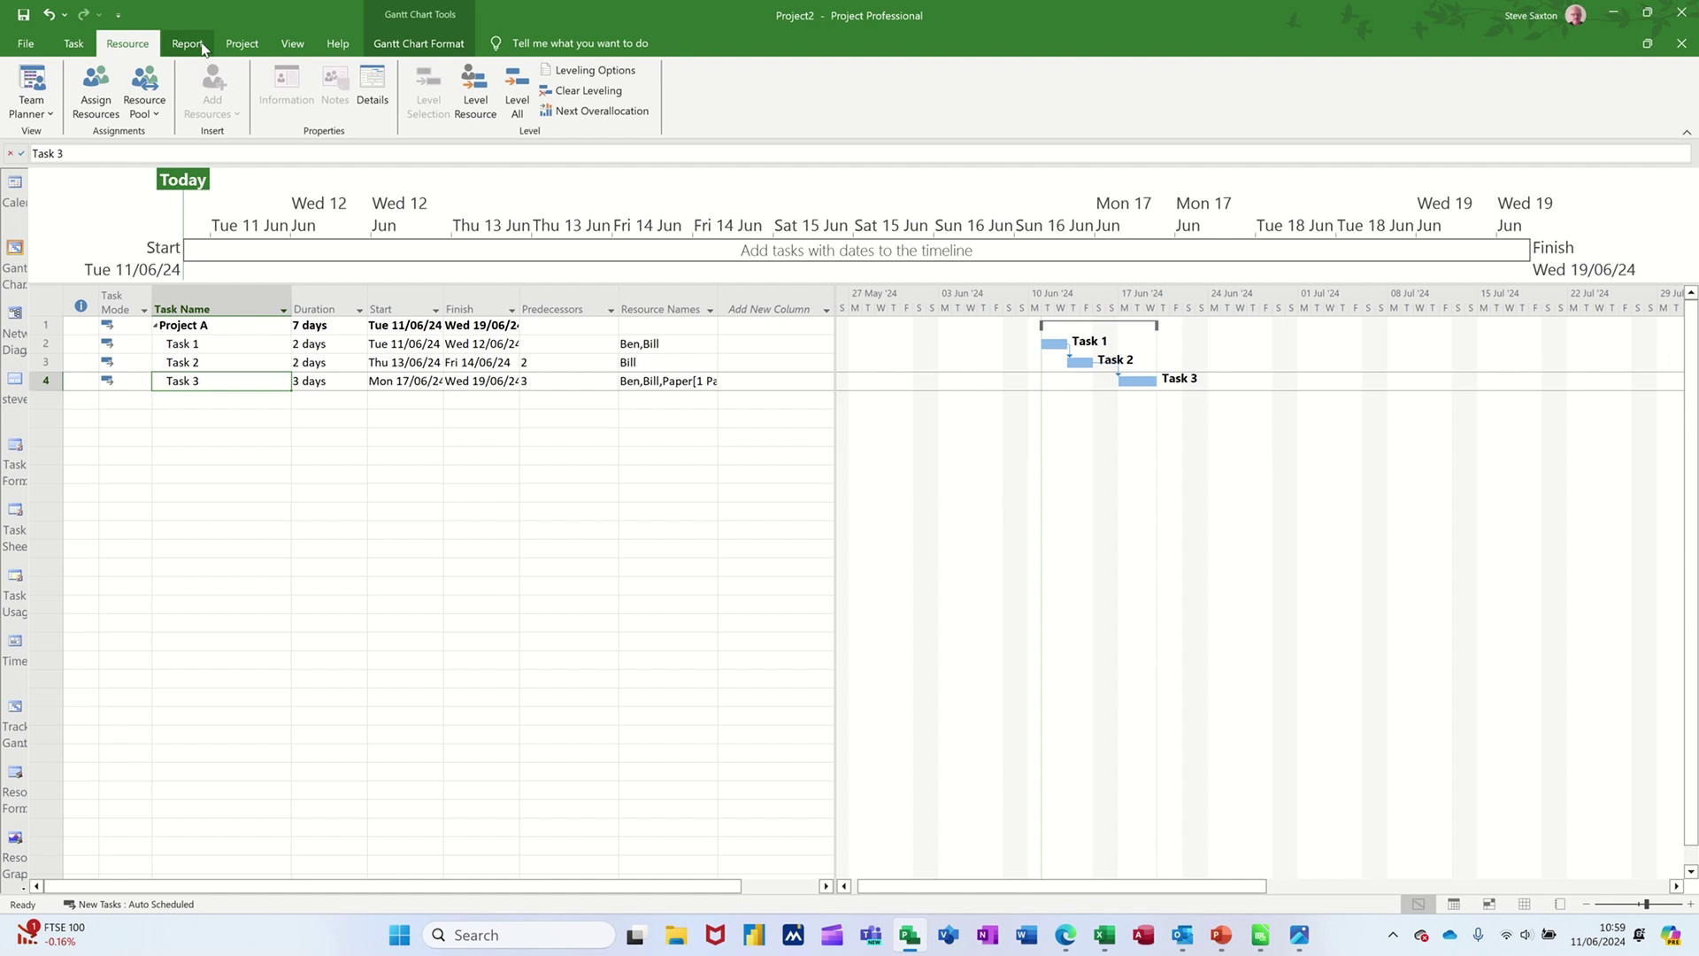
Save Baseline for the entire project from the Set Baseline dialog
click(237, 46)
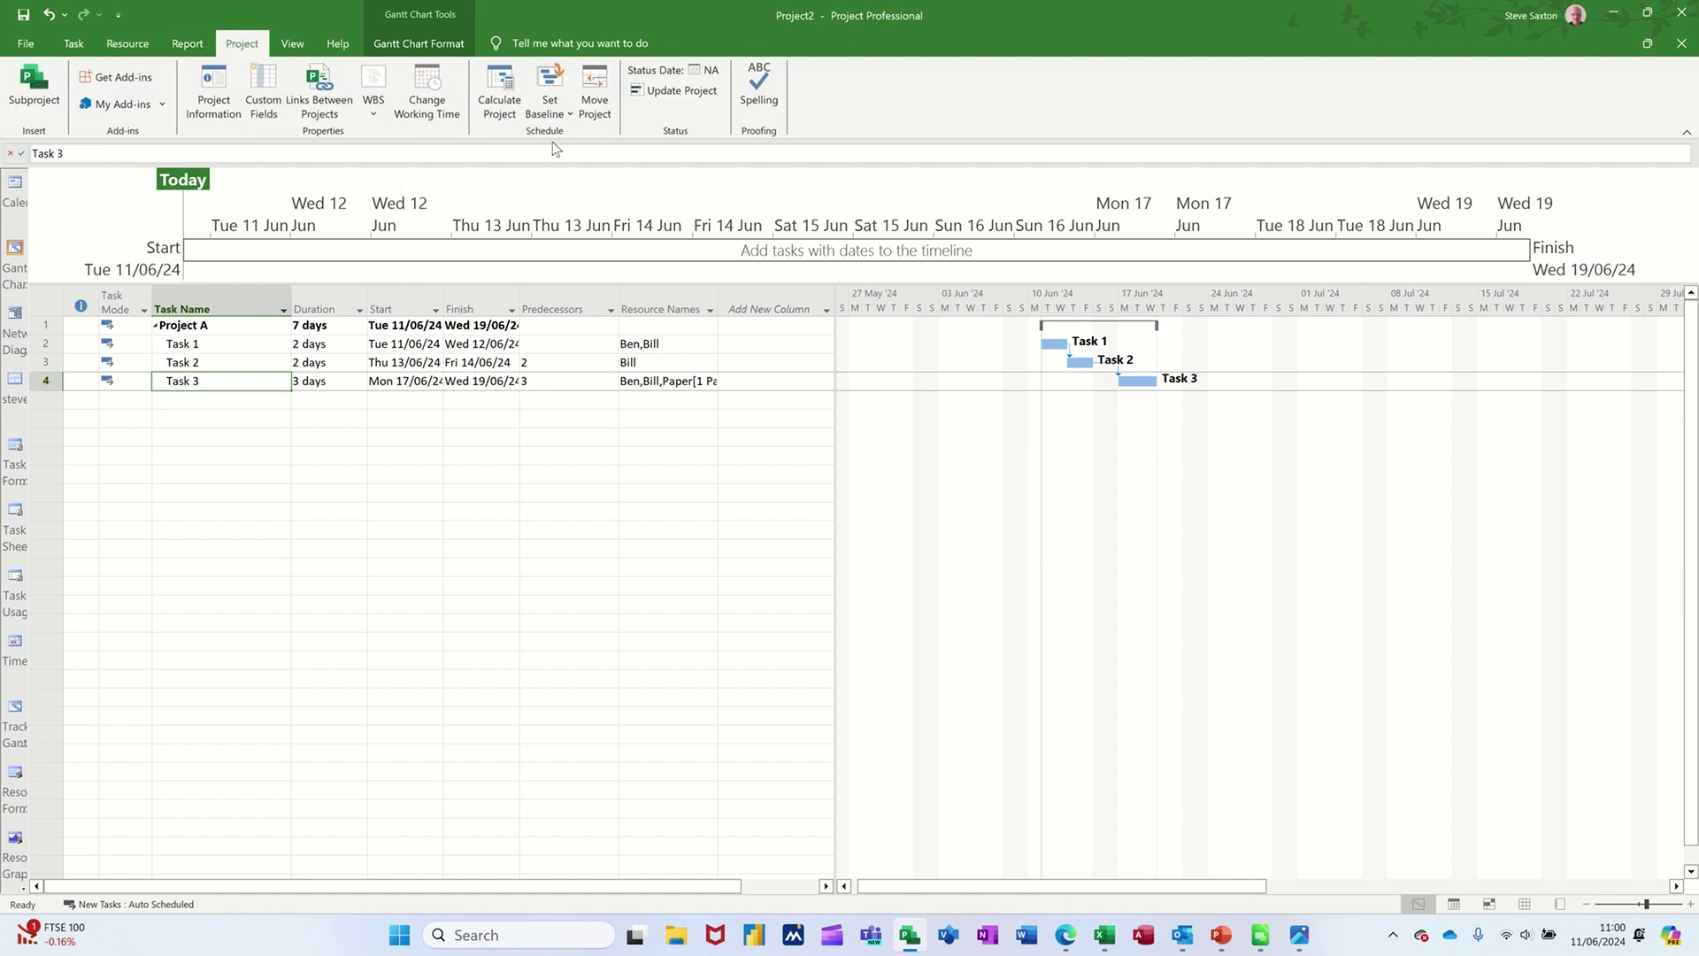
click(554, 116)
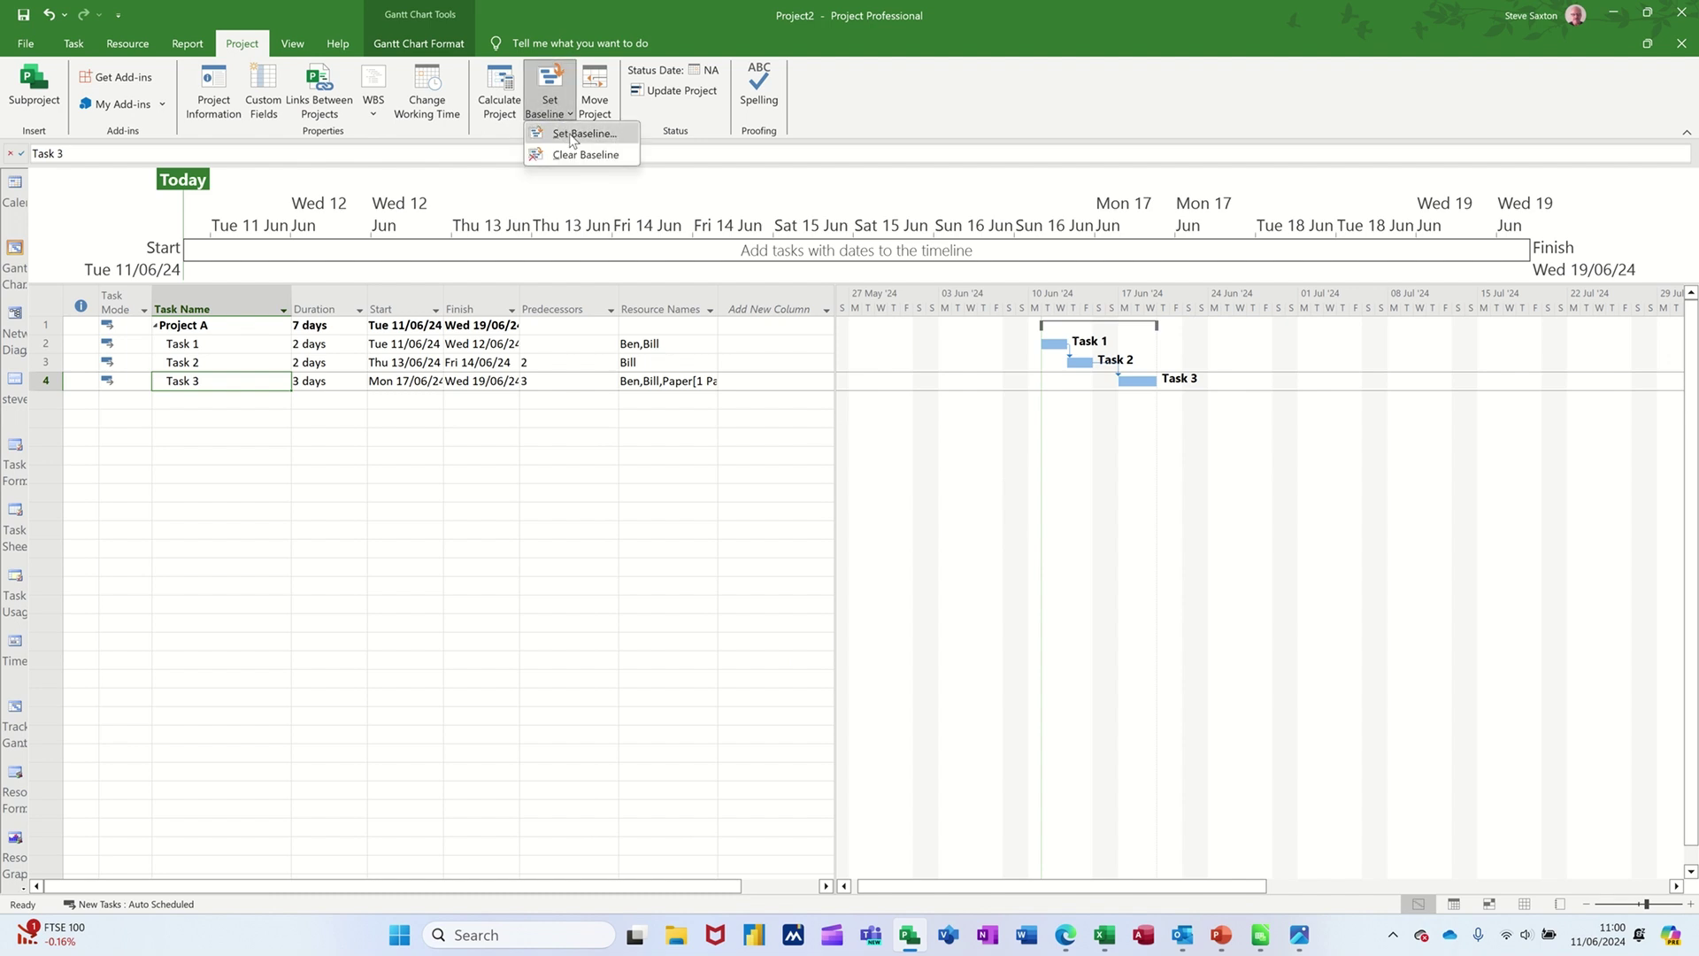
click(571, 134)
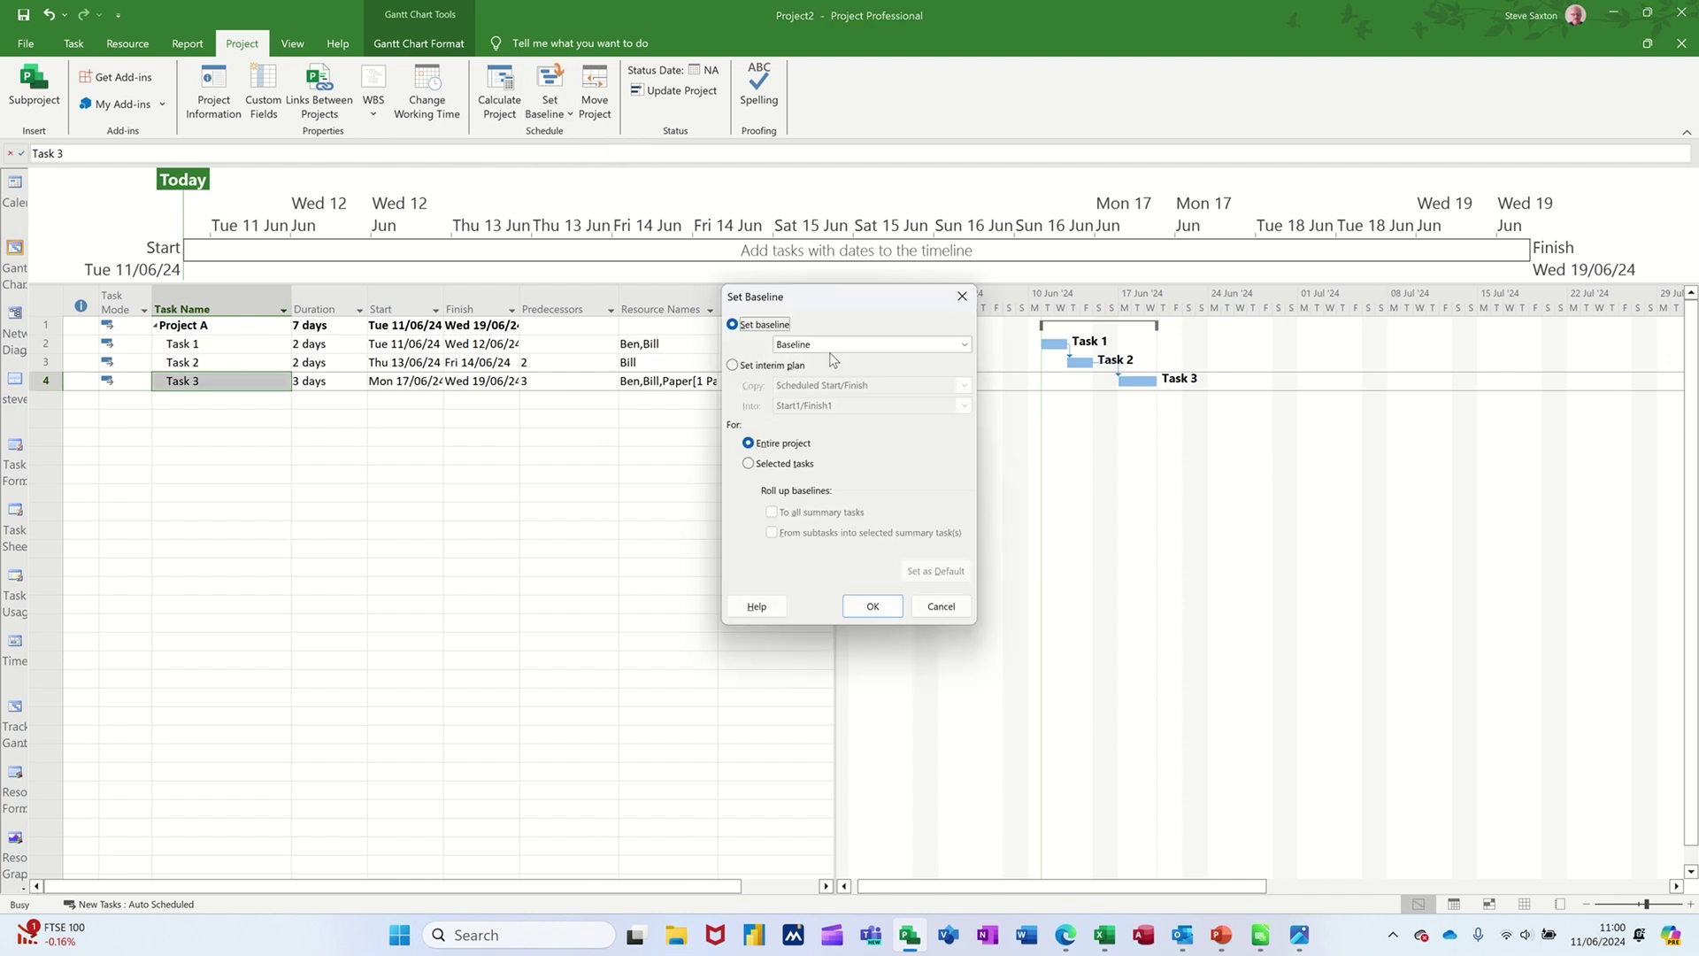
click(837, 345)
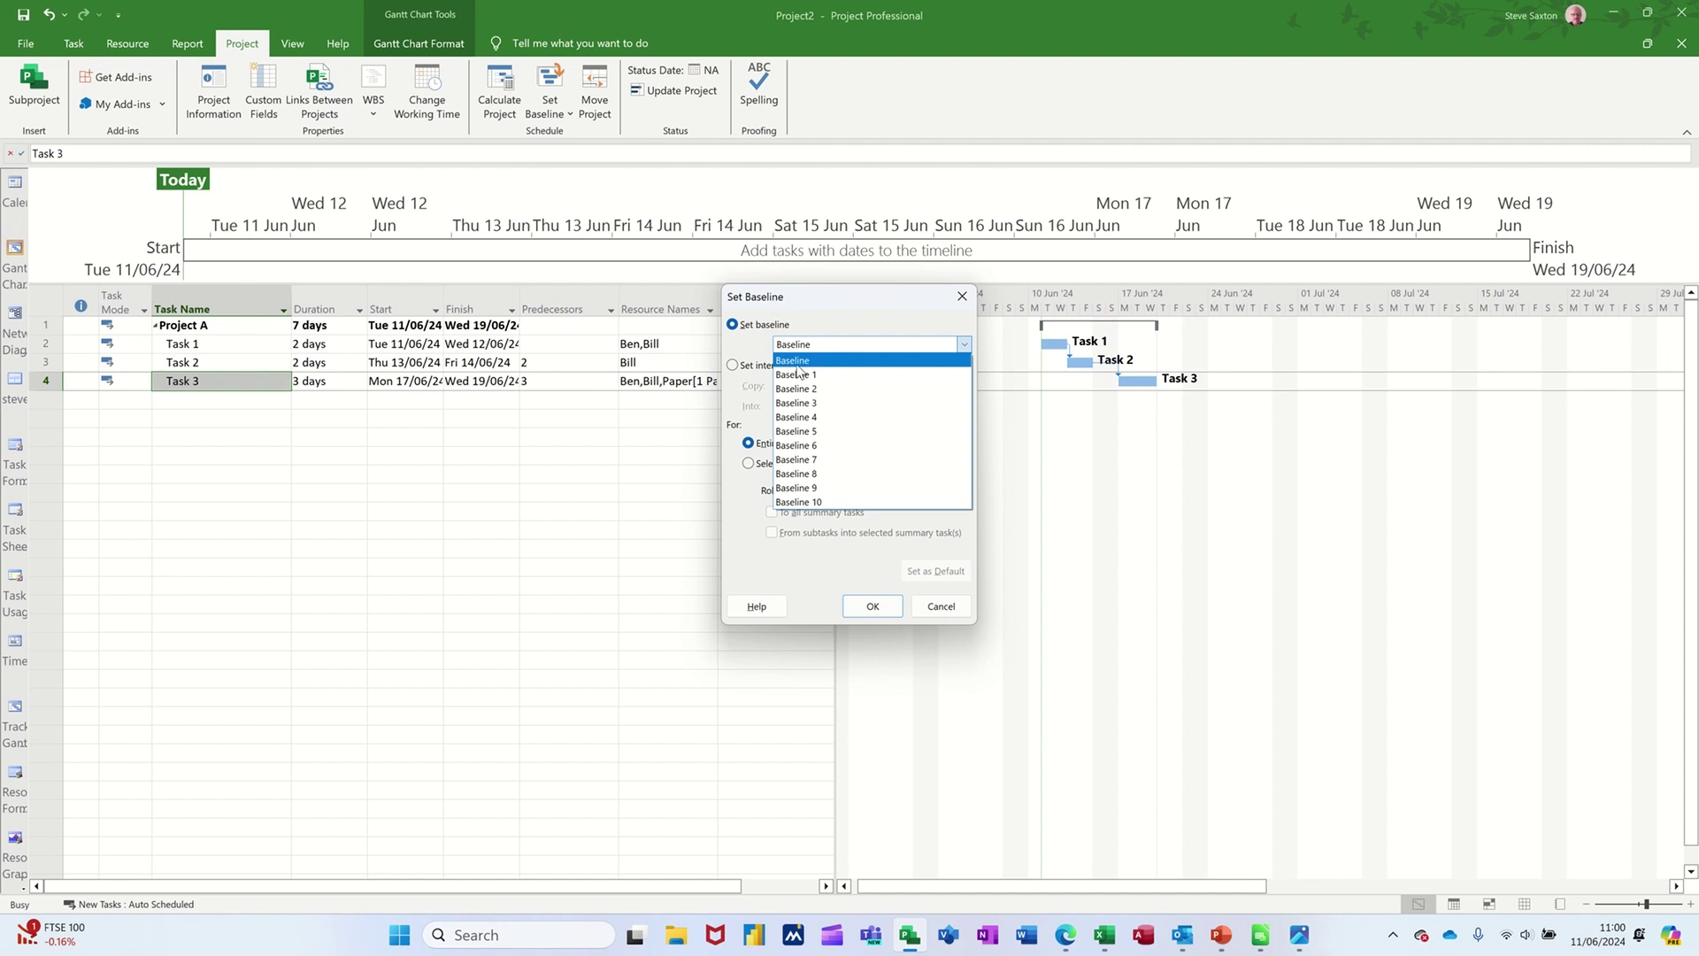
click(808, 362)
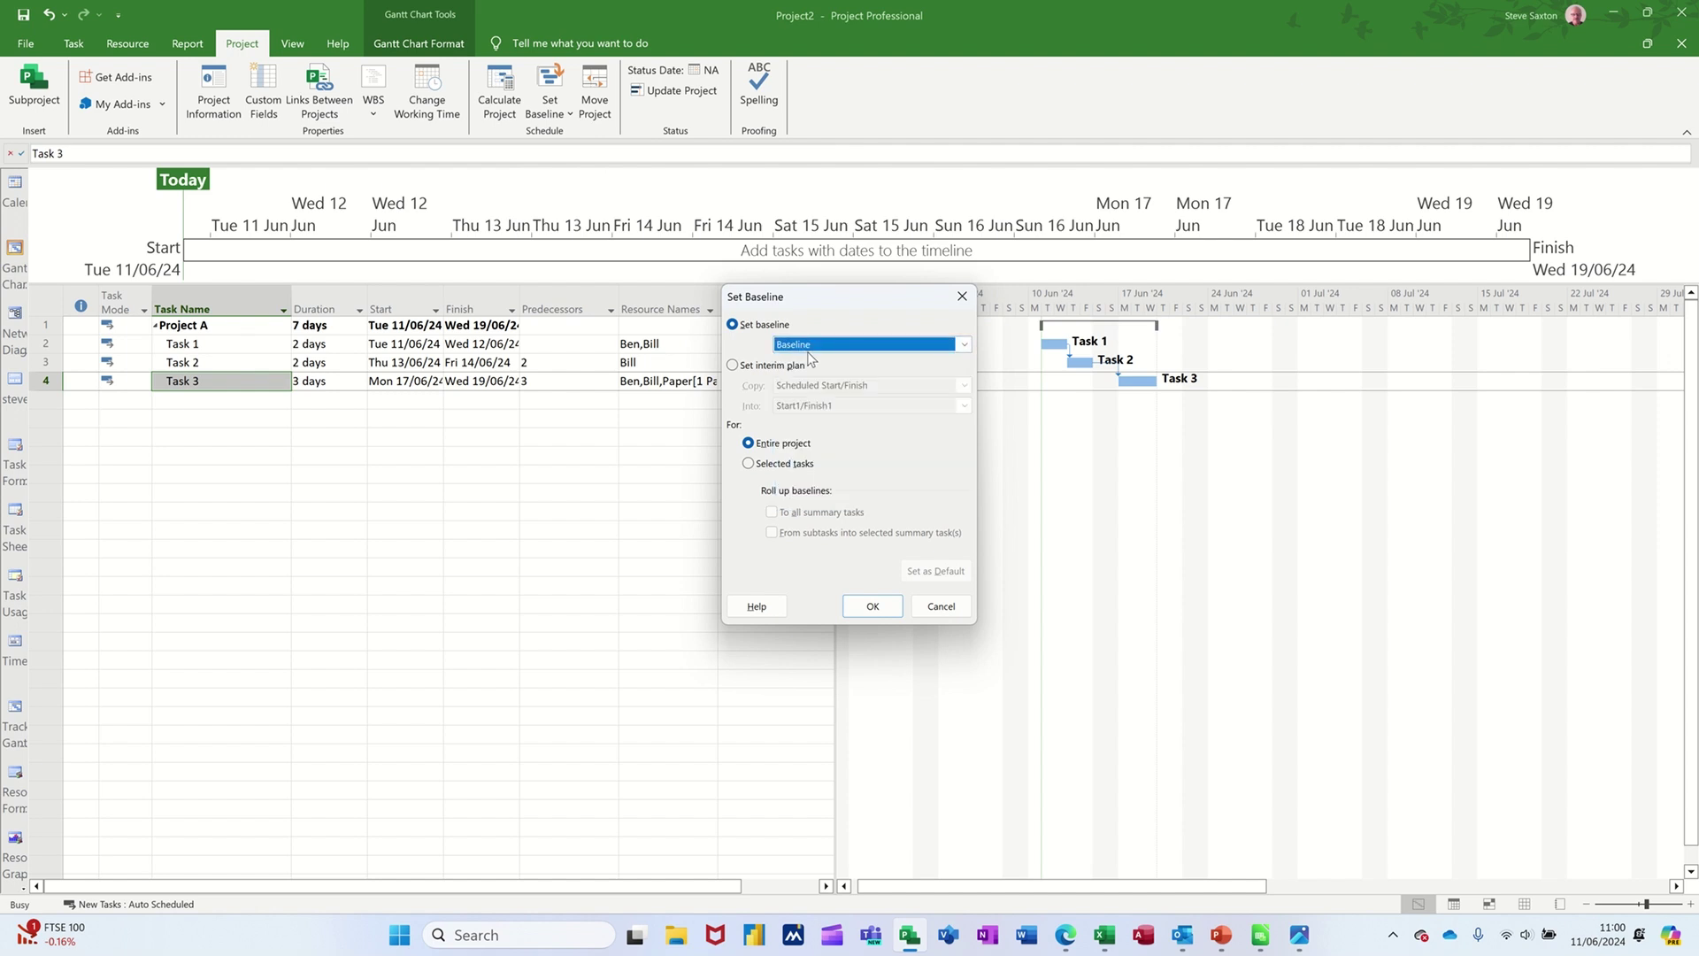
click(868, 609)
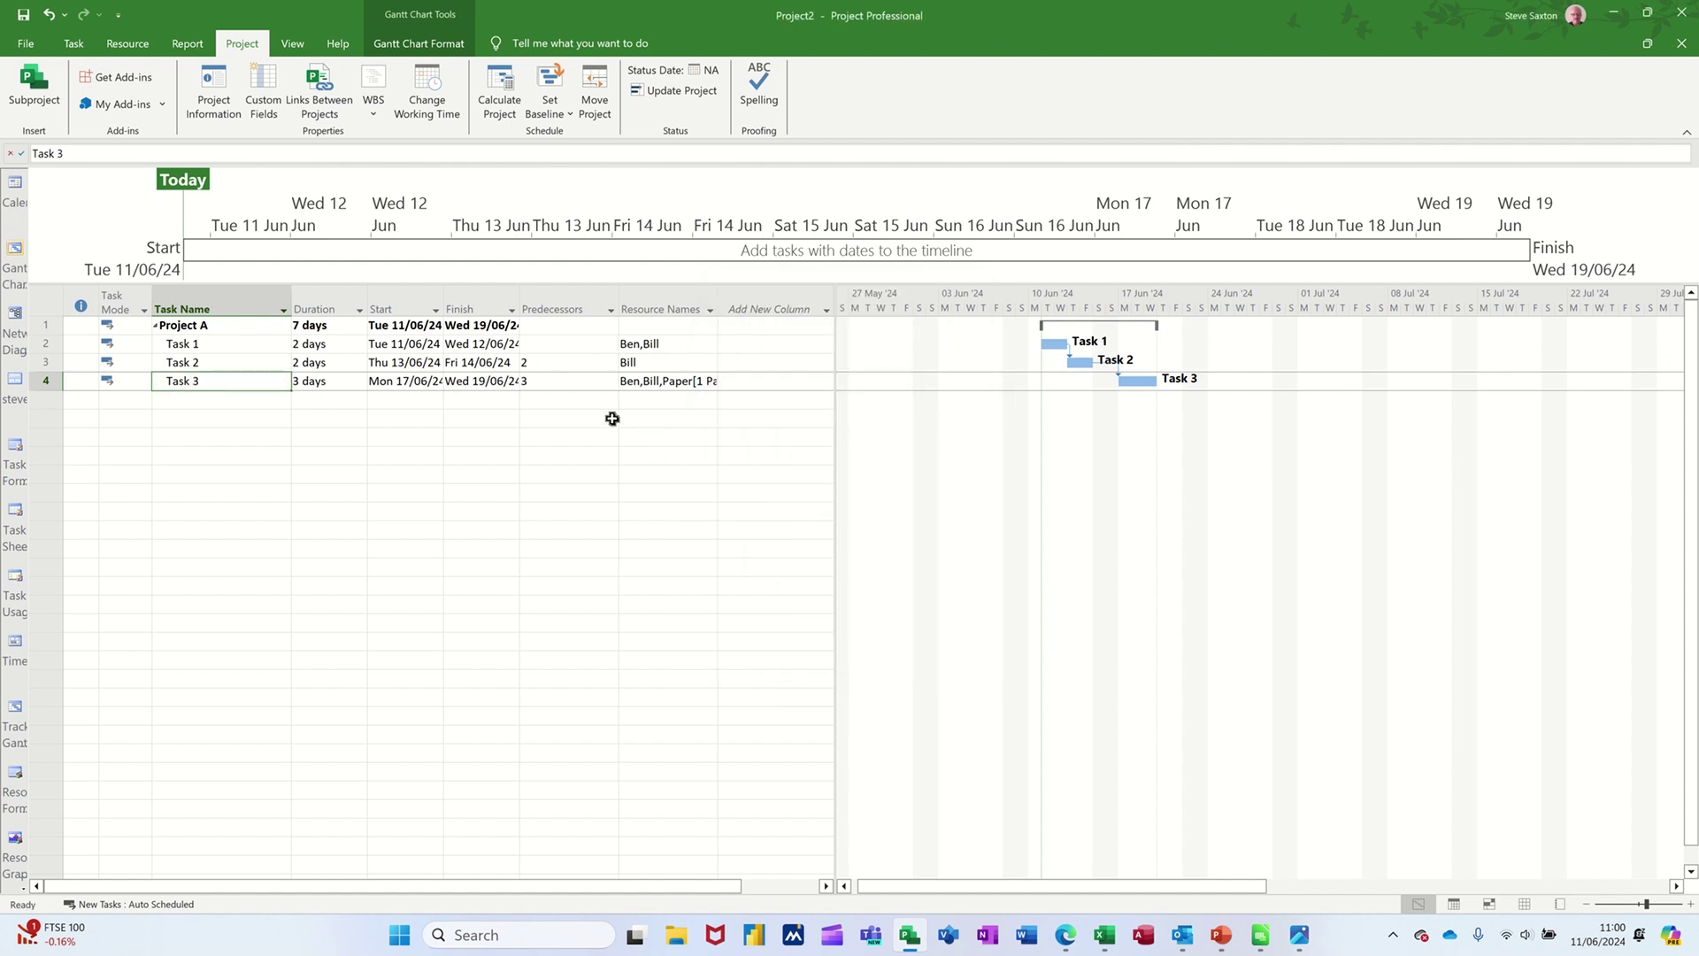
Switch the task sheet to the Cost table, showing baseline costs totalling £984.00
click(295, 44)
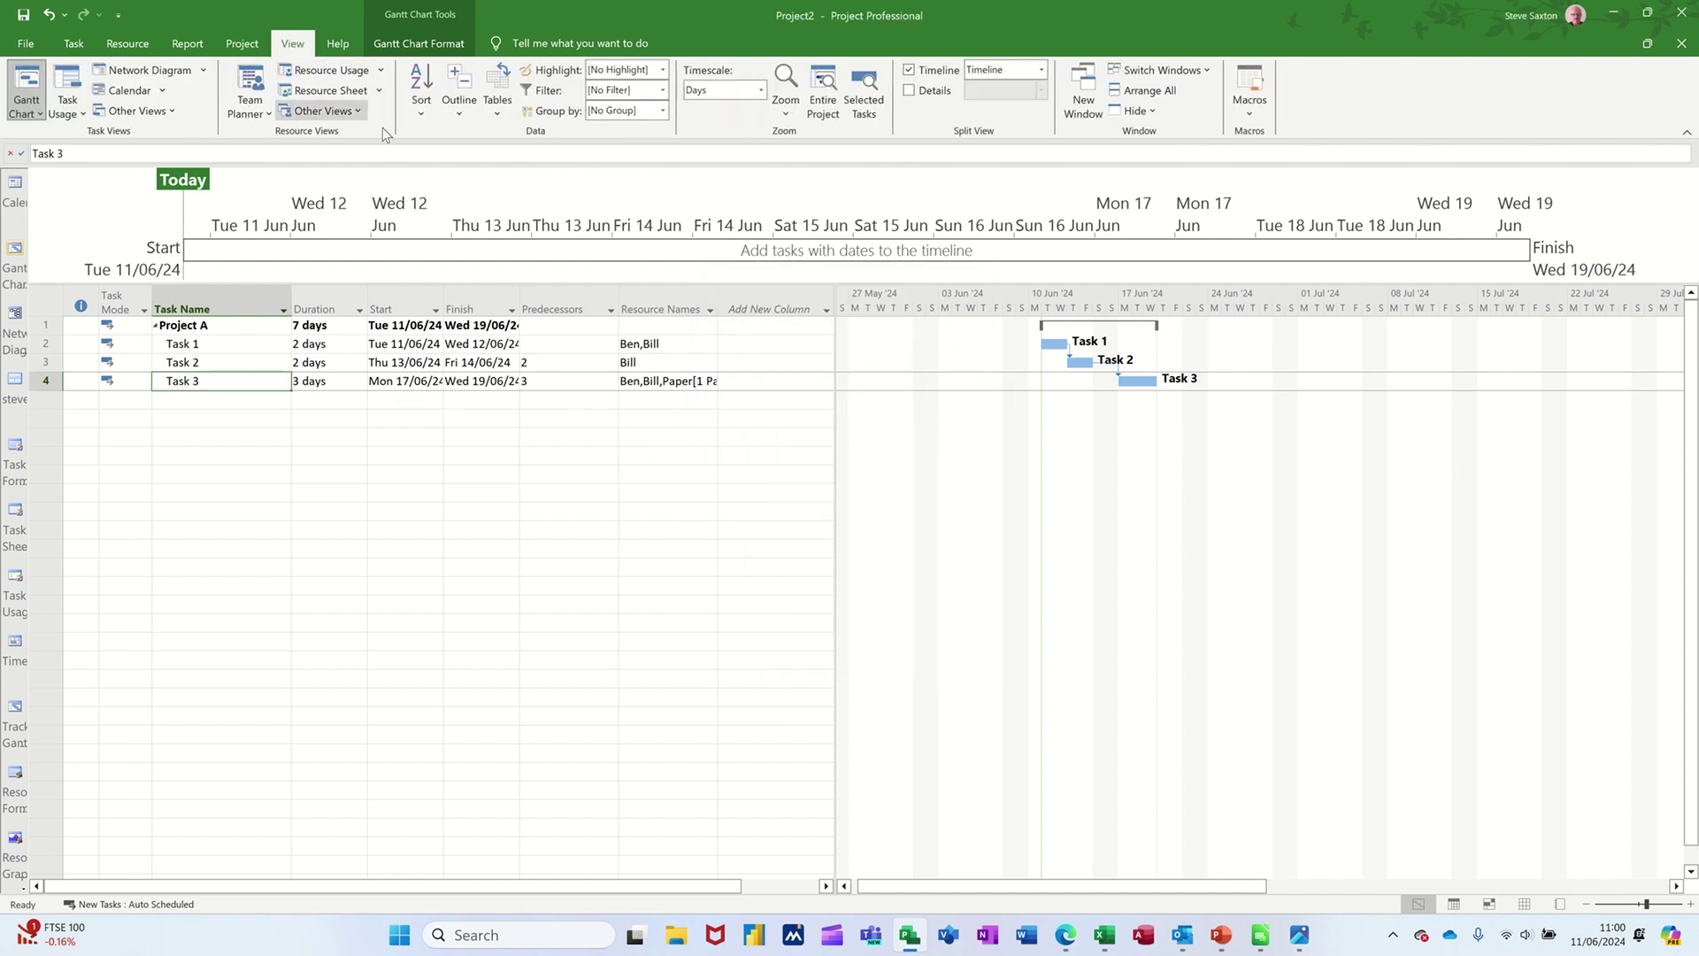
click(495, 113)
click(517, 198)
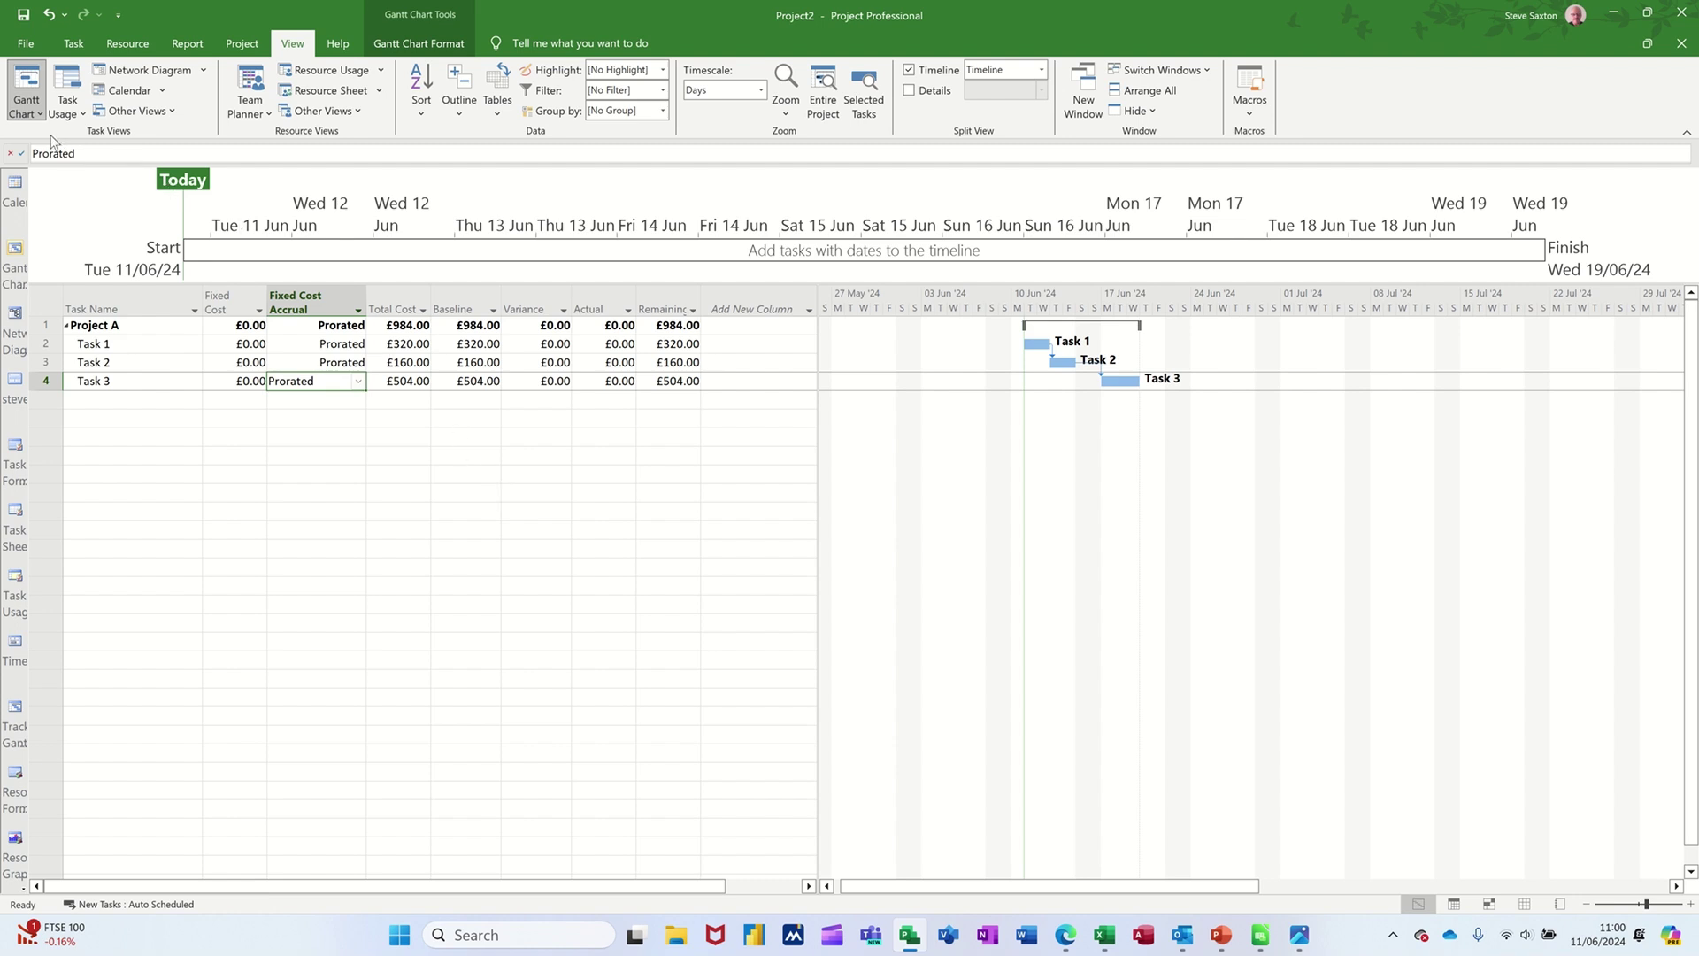
click(27, 107)
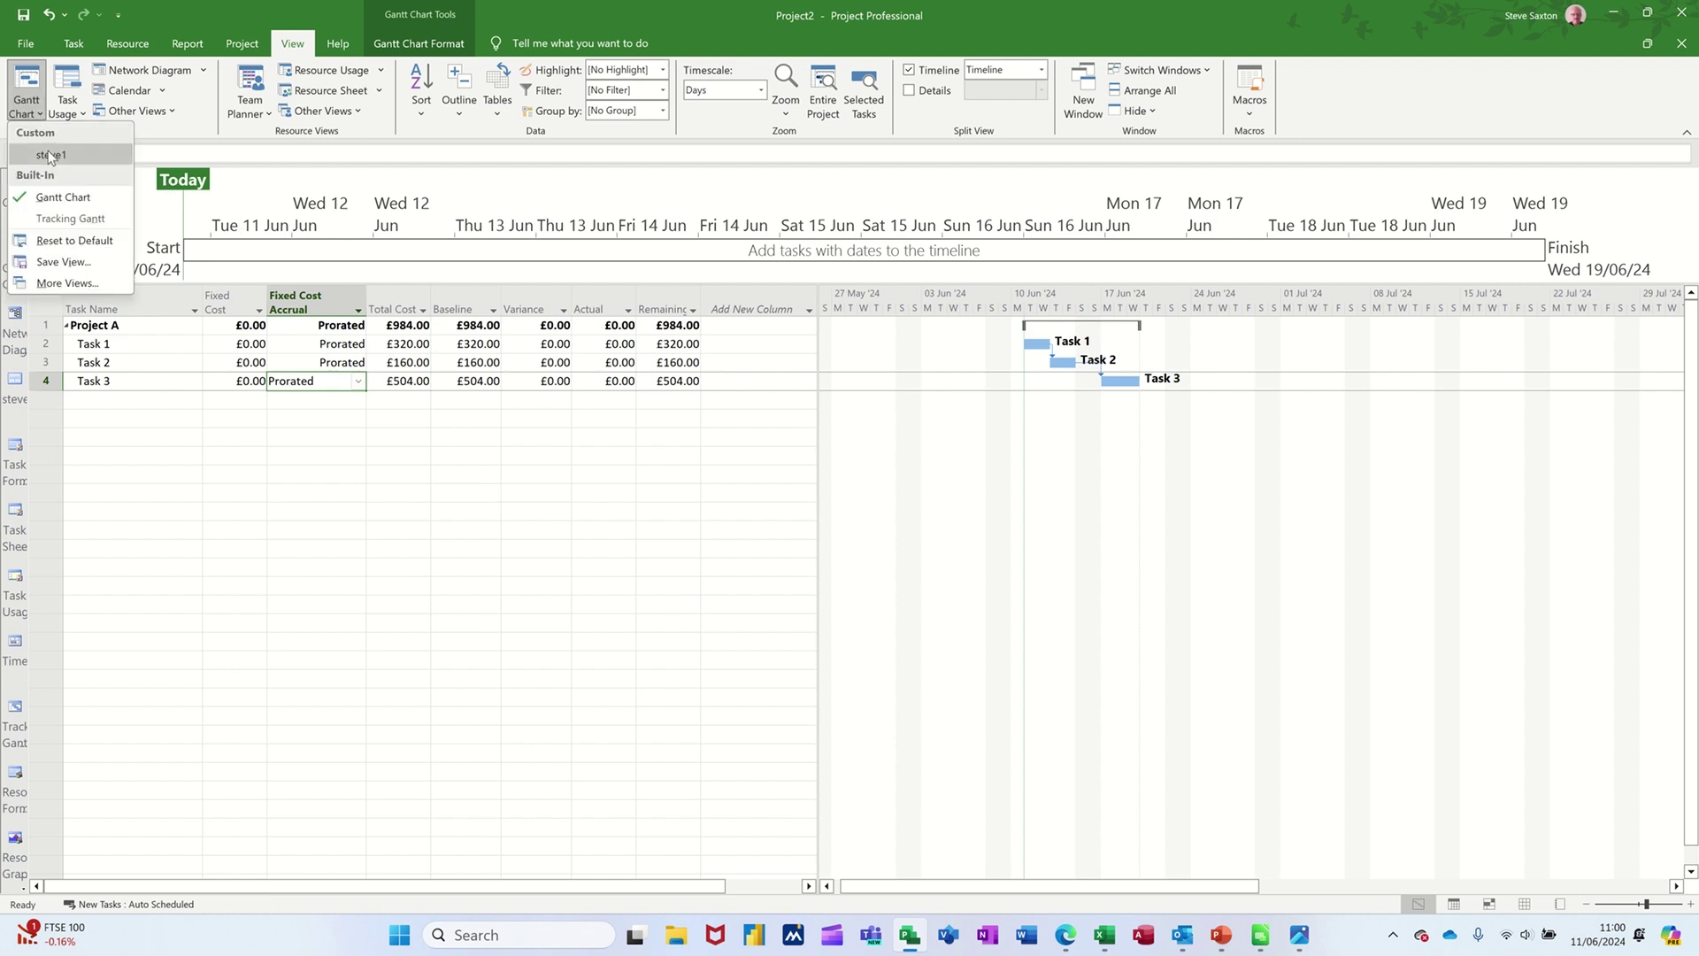
Switch to the Tracking Gantt view and apply the Tracking table to its sheet
click(74, 46)
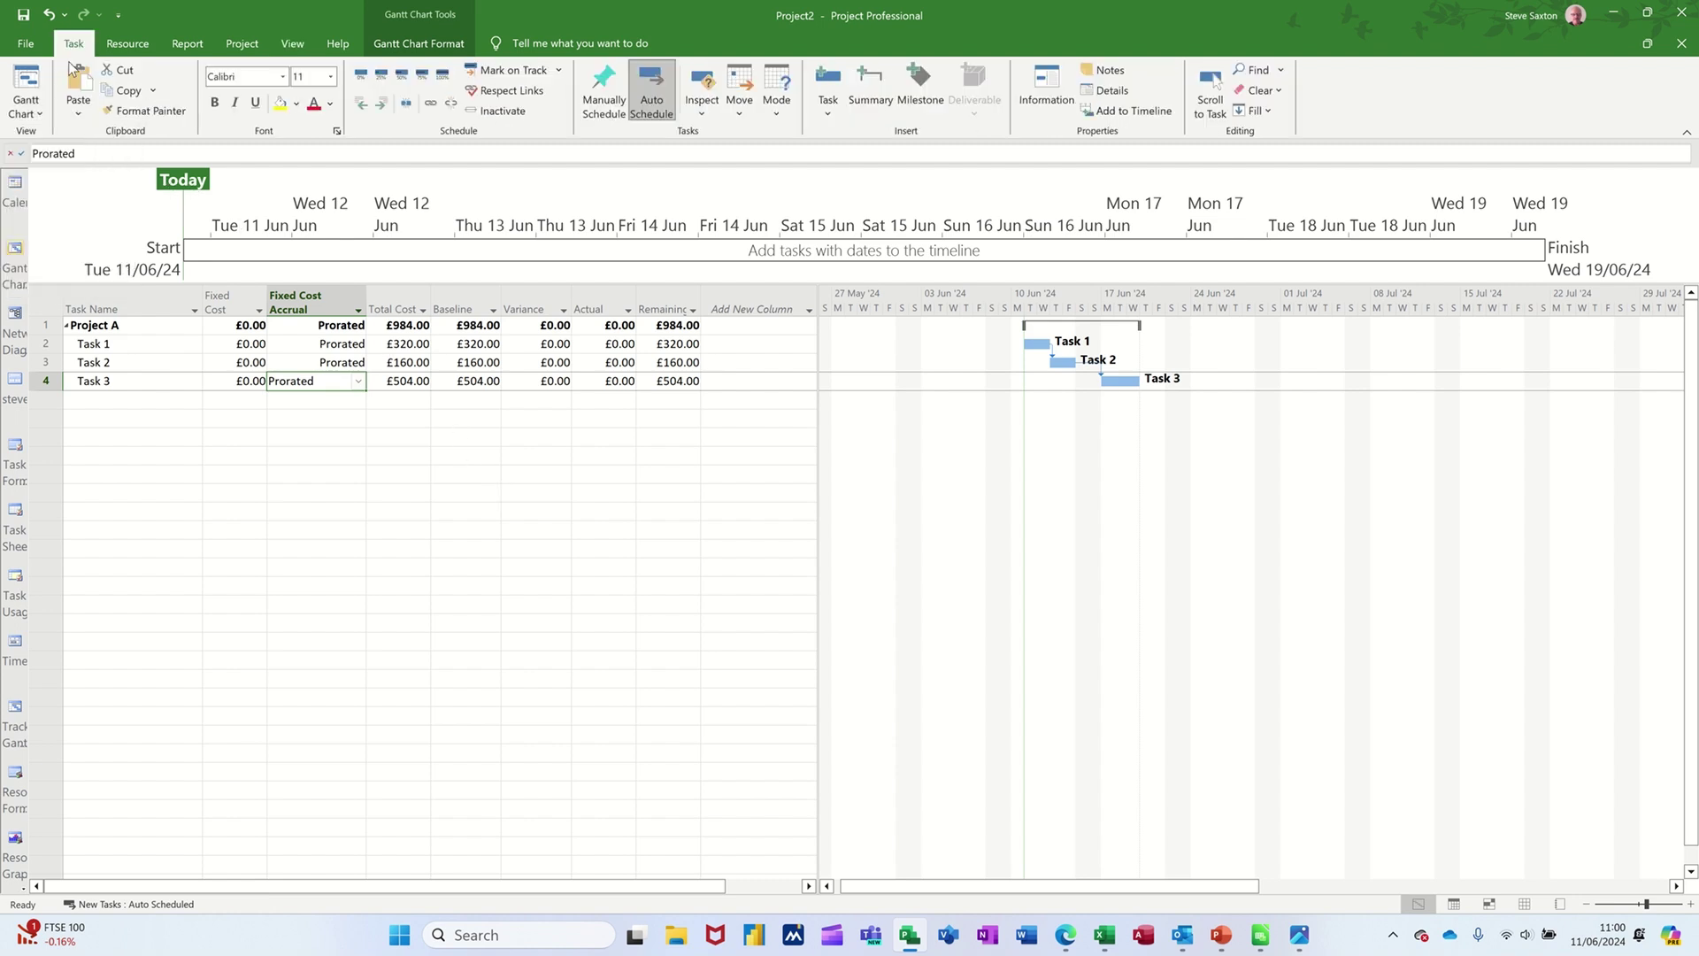
click(27, 107)
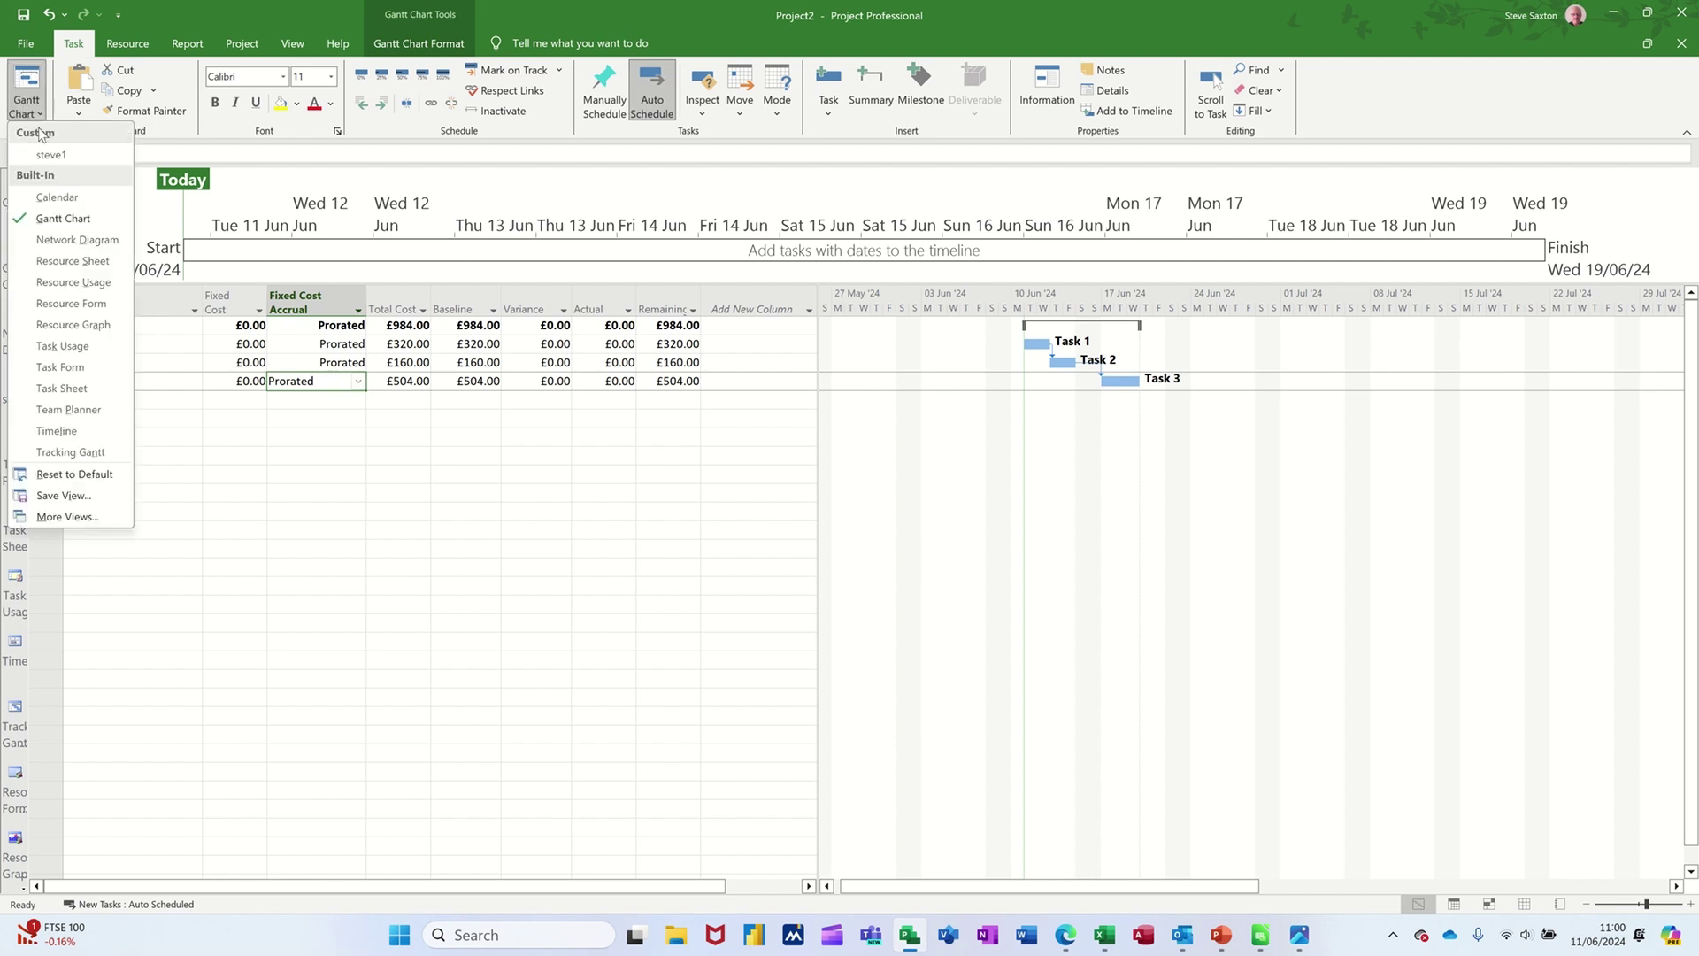
click(68, 453)
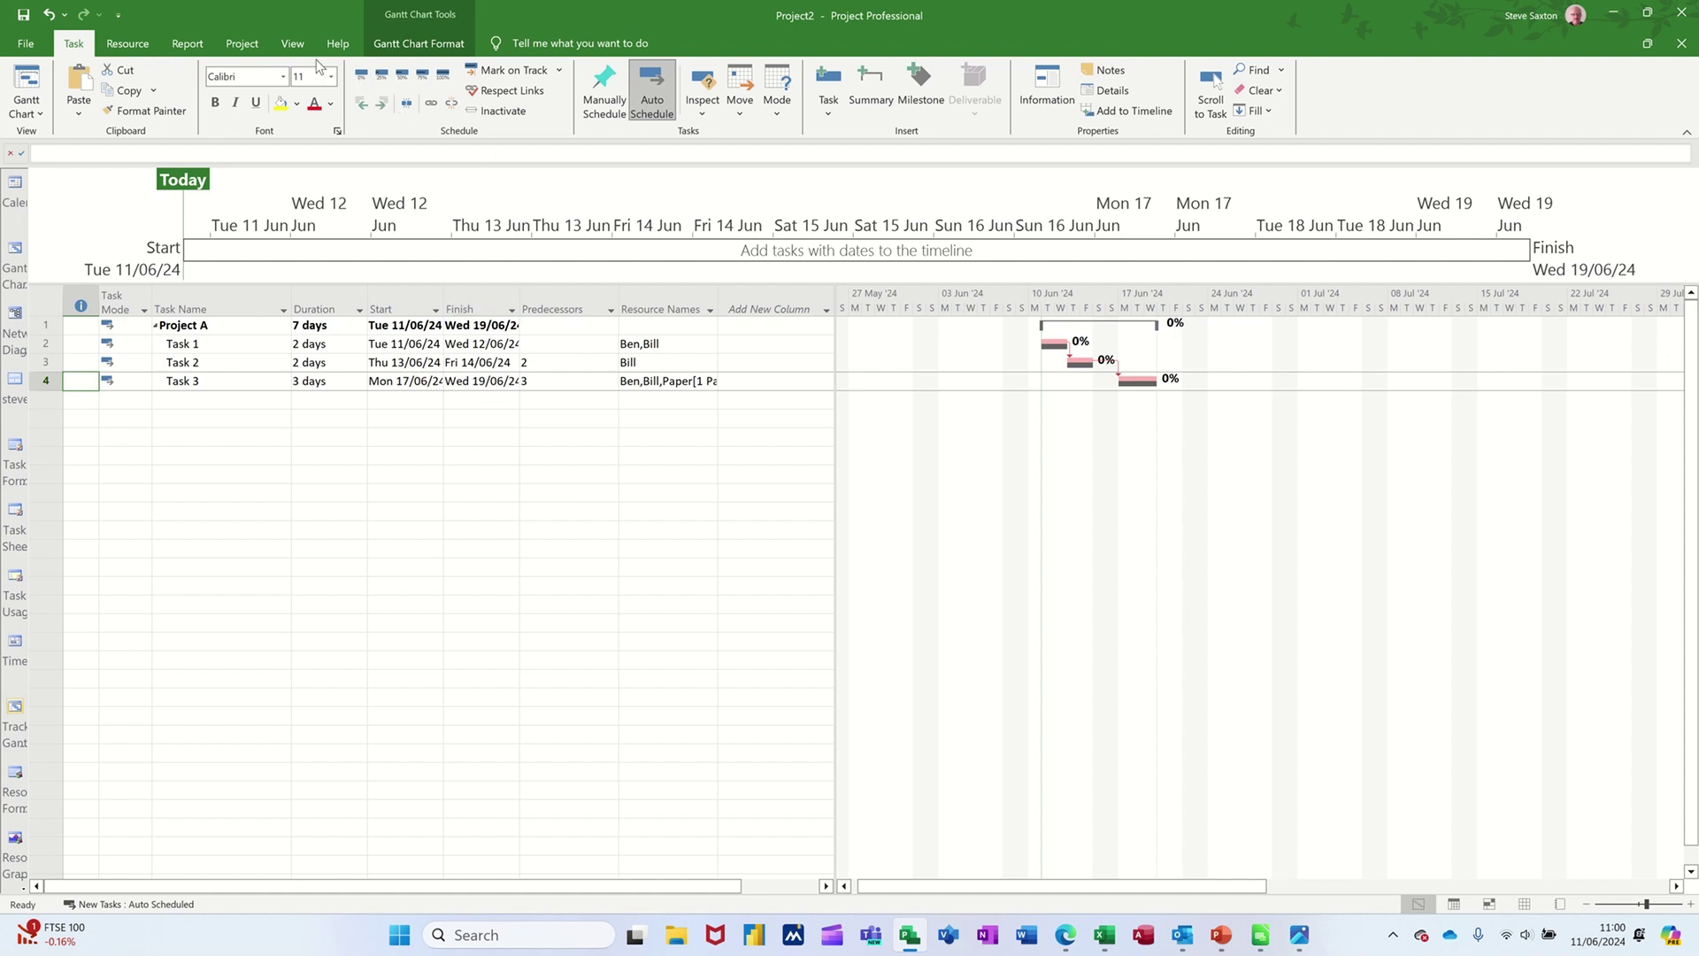
click(294, 45)
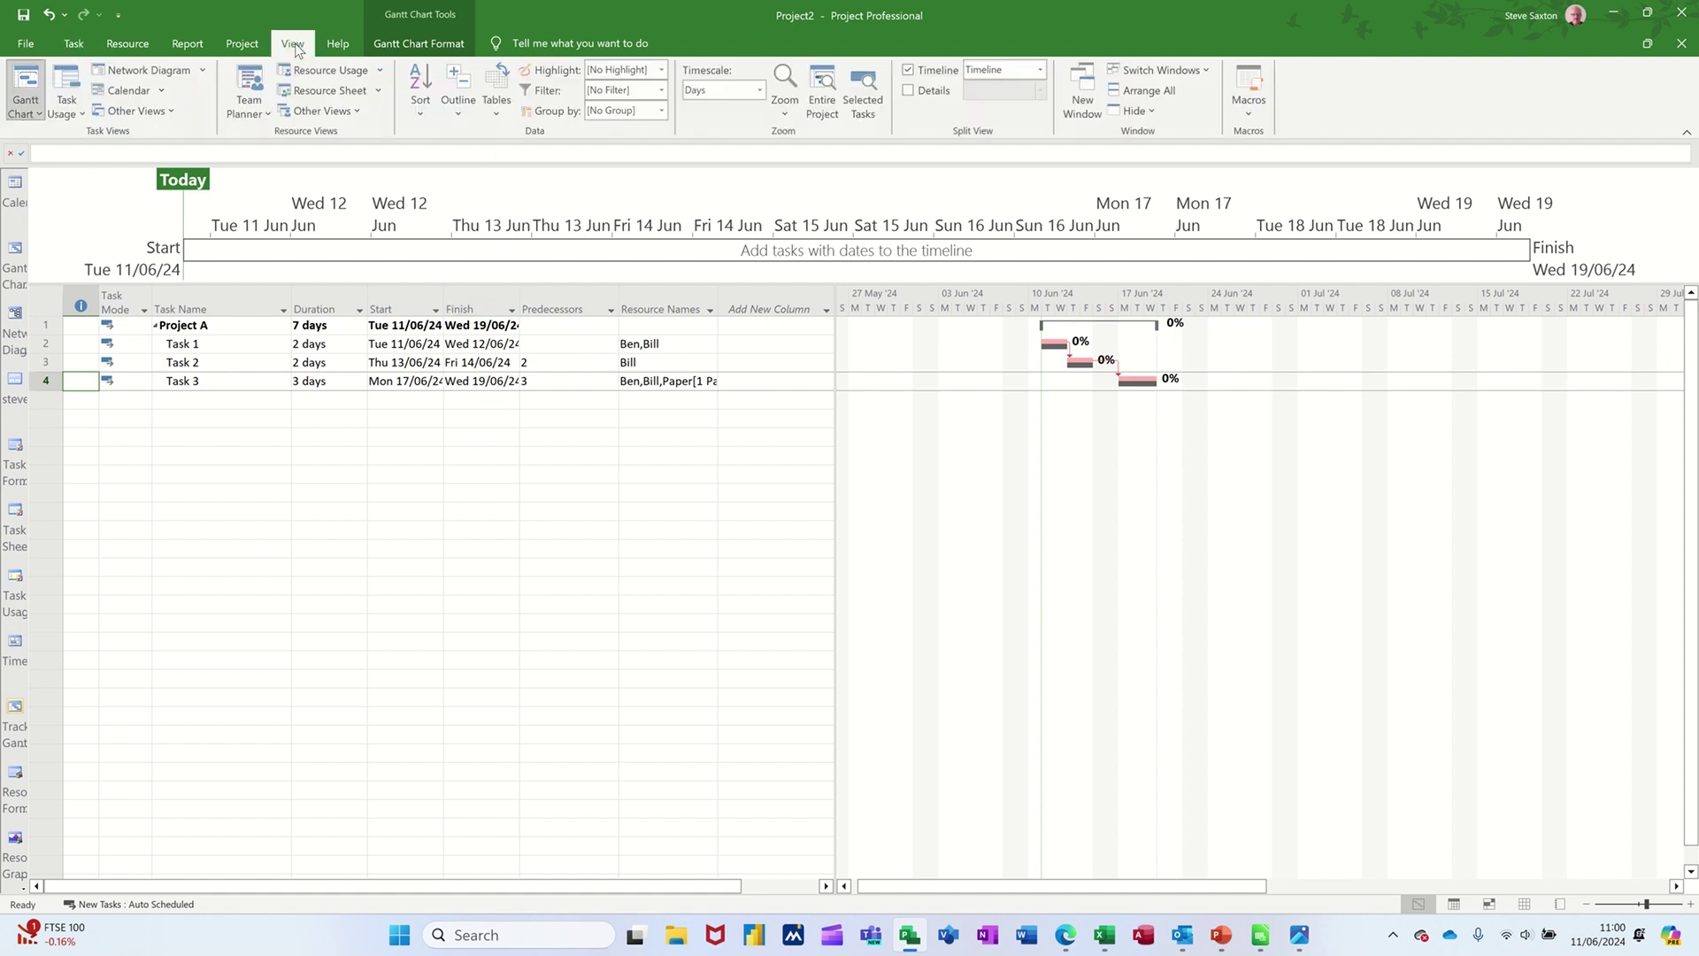
click(496, 110)
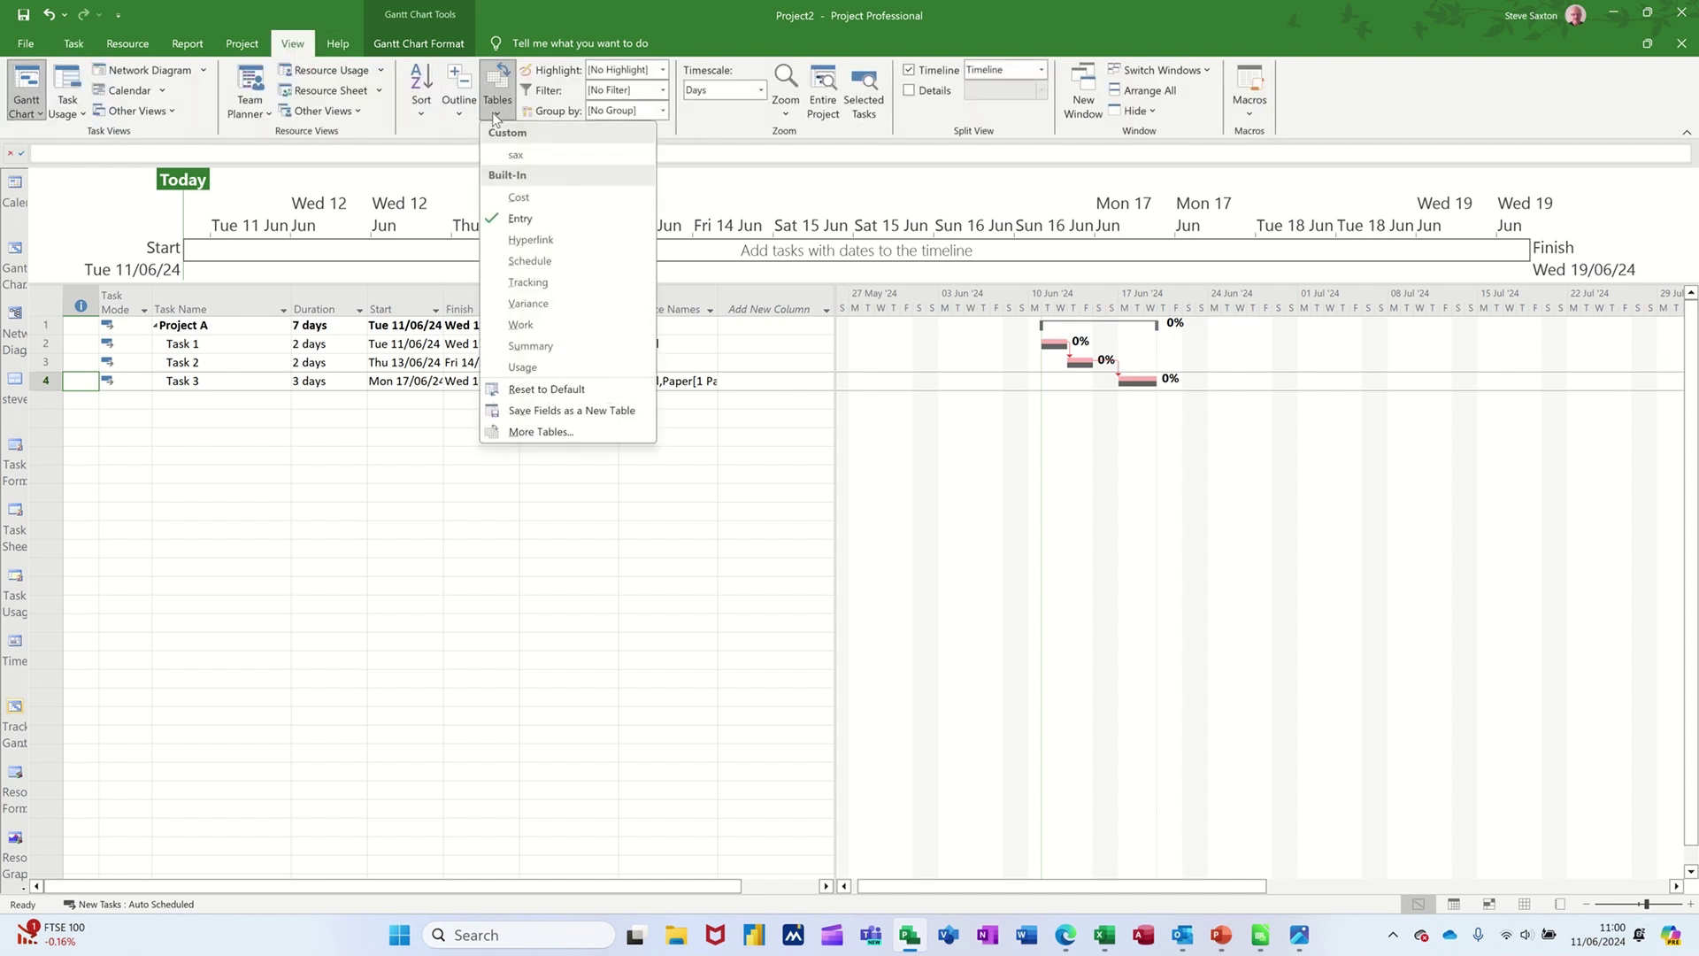
click(570, 283)
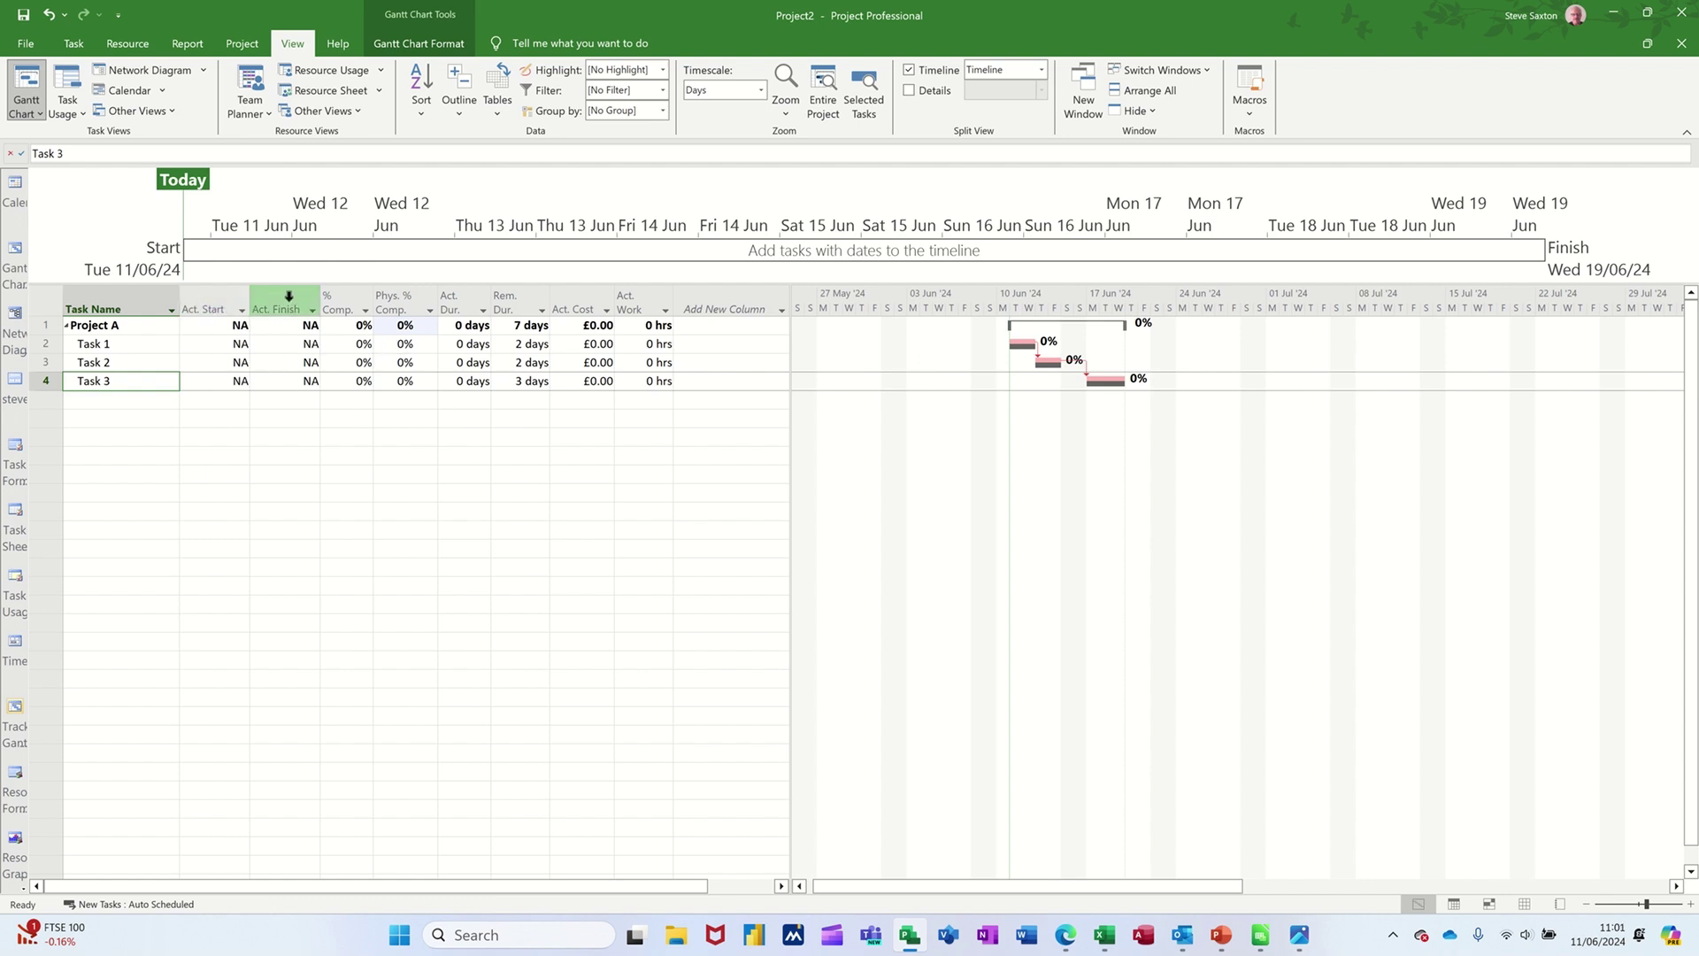
Insert Baseline Start, Baseline Finish and Baseline Duration columns before the Act. Start column
click(209, 310)
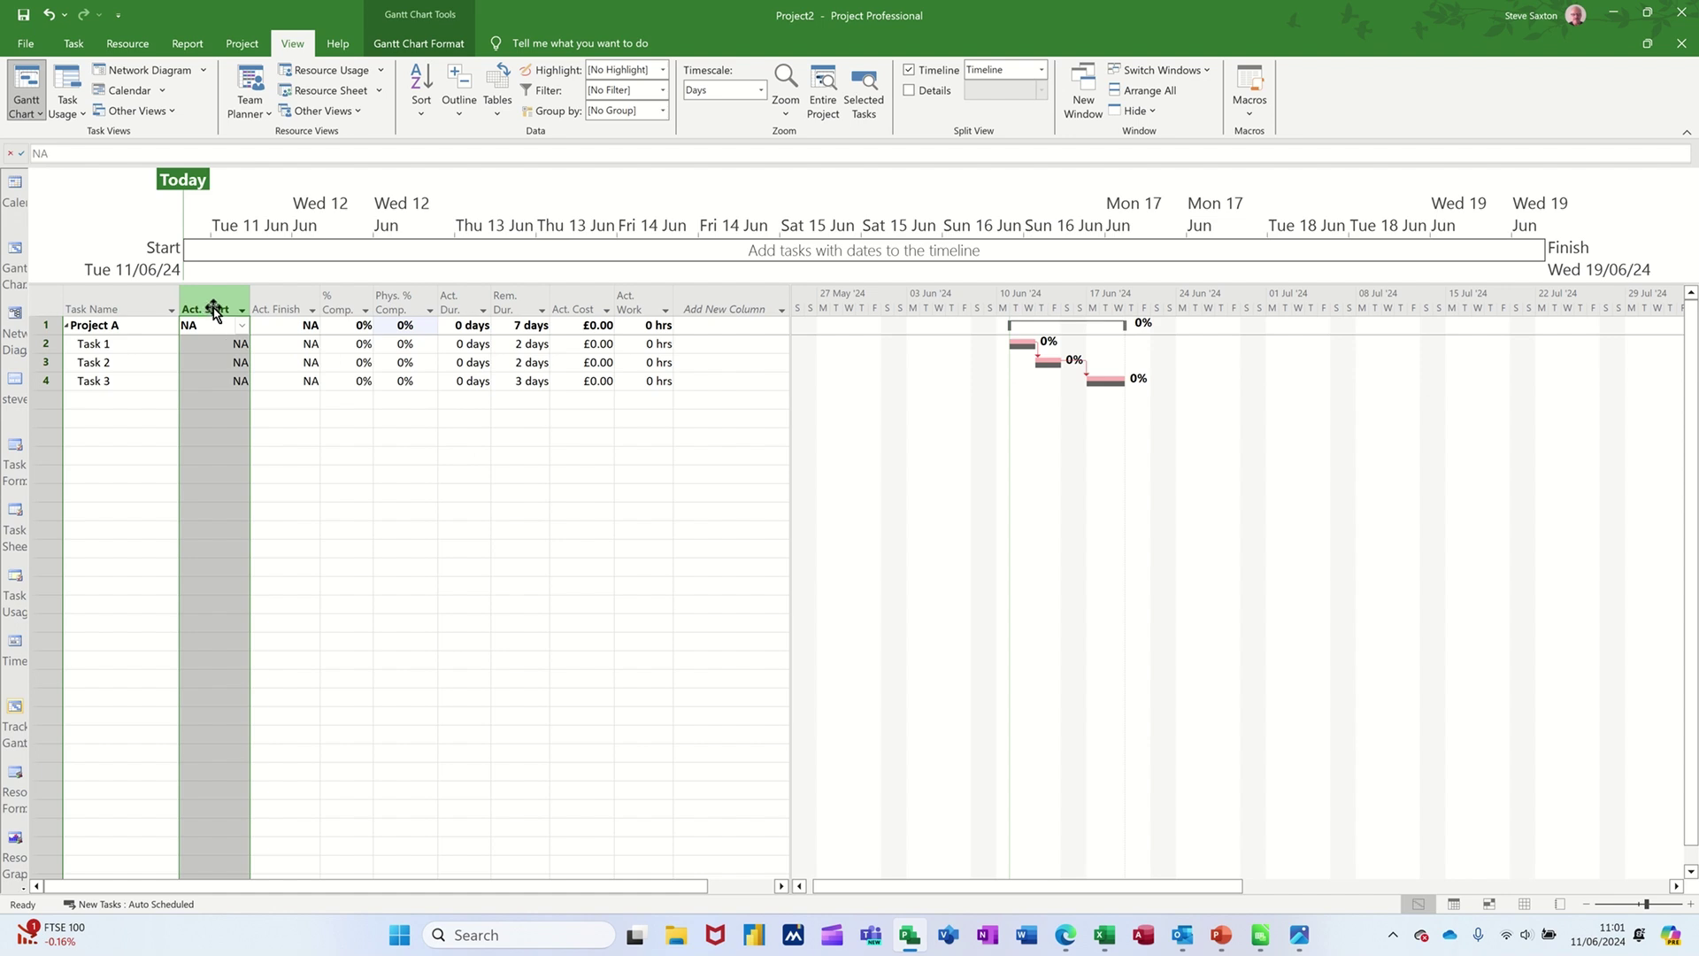
right_click(213, 311)
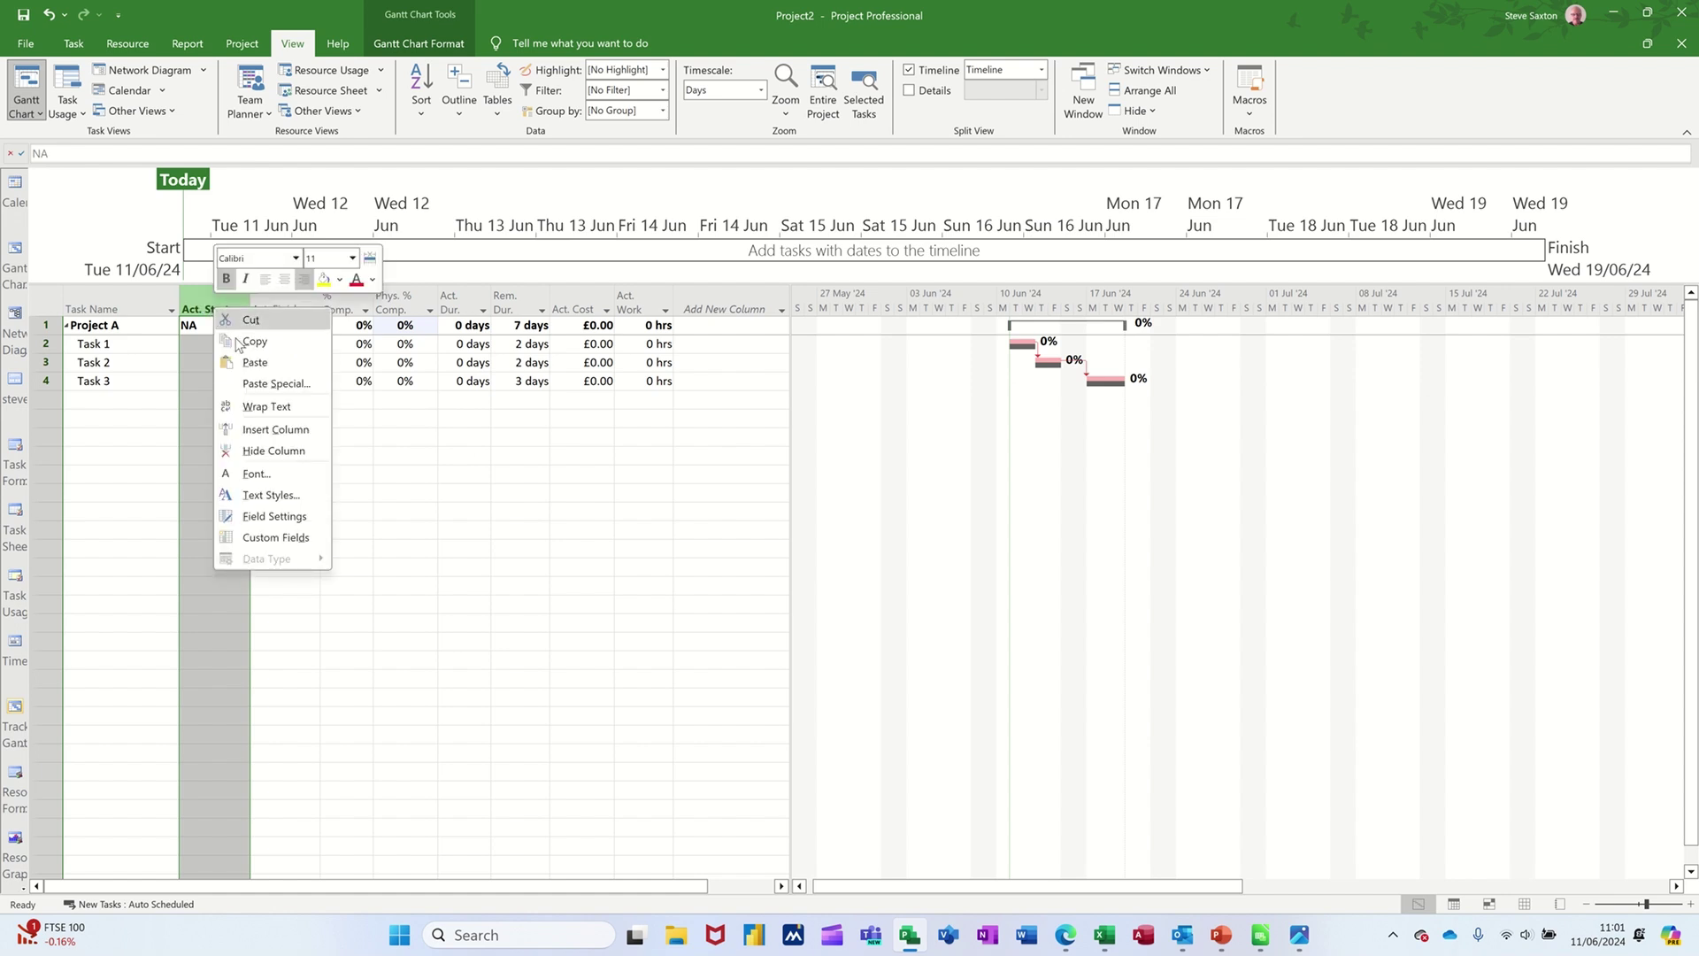
click(262, 429)
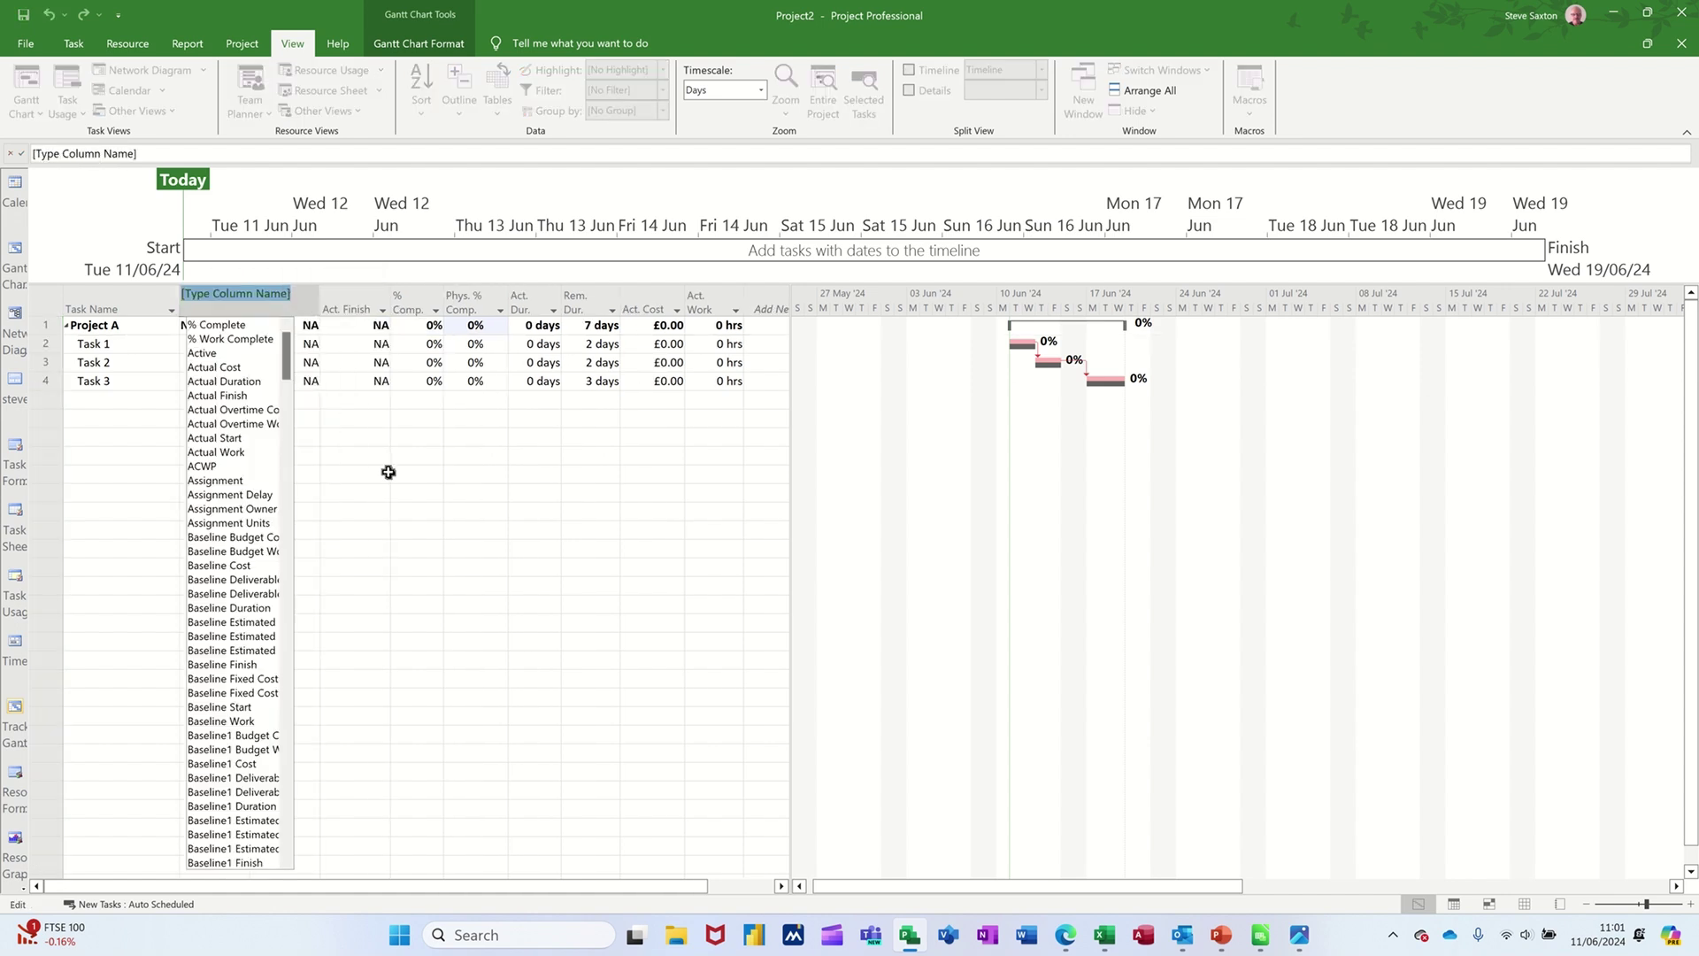
text(baseline Budget Cost)
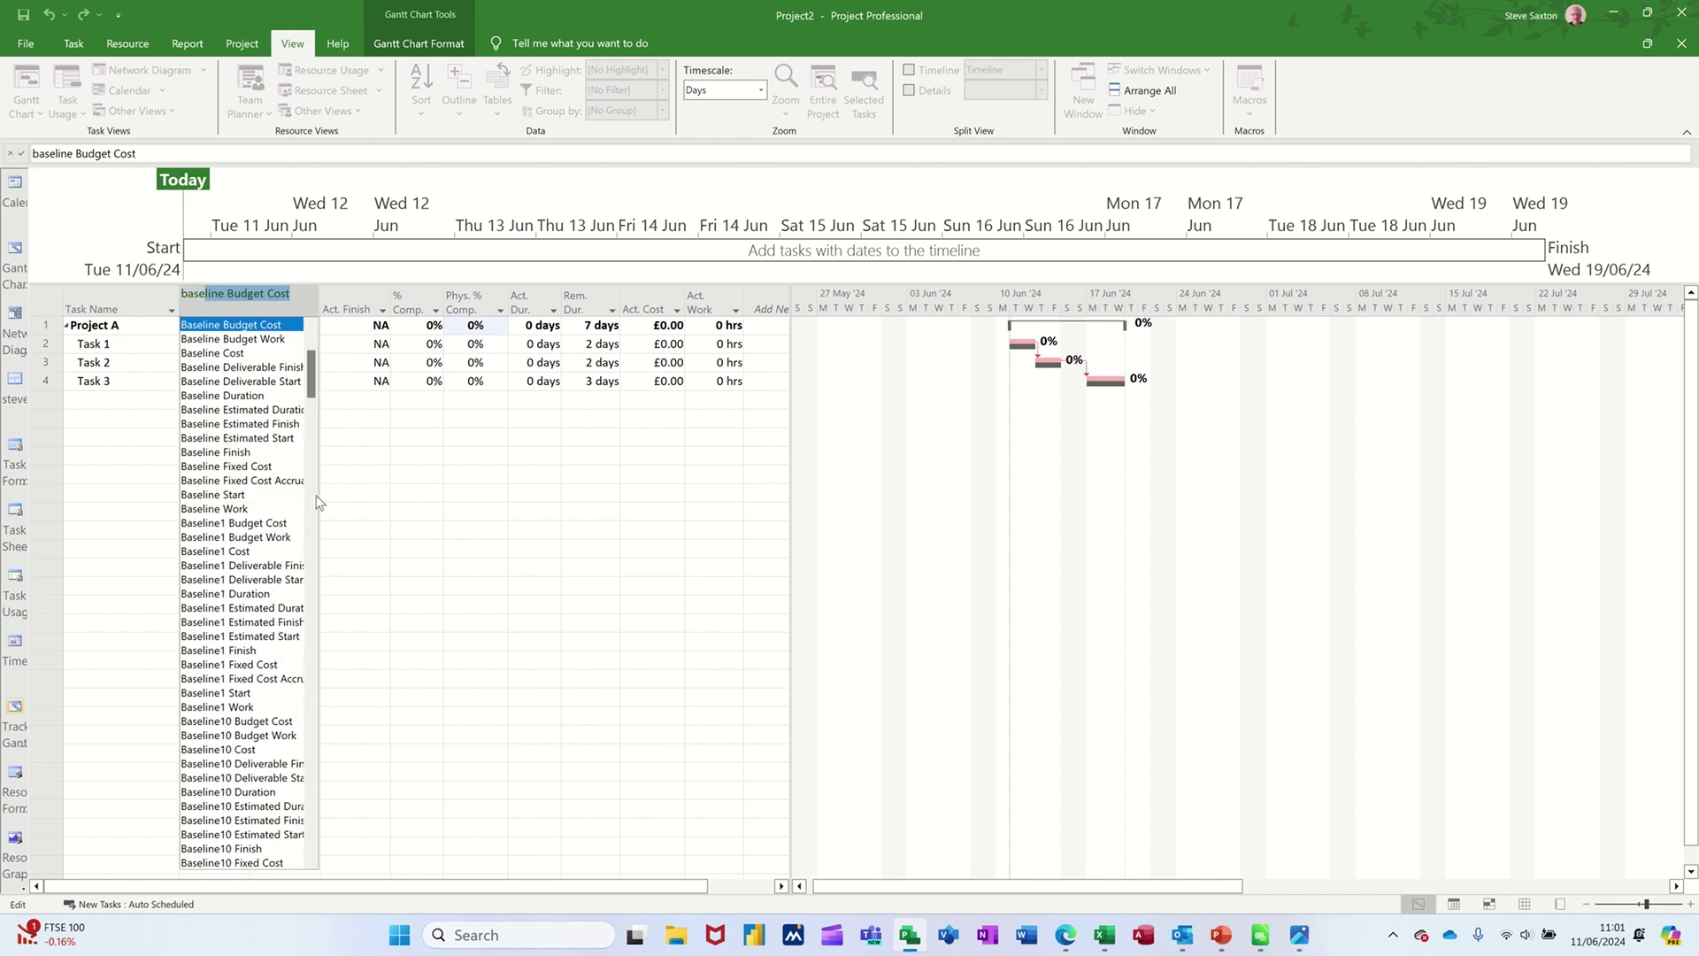
click(266, 495)
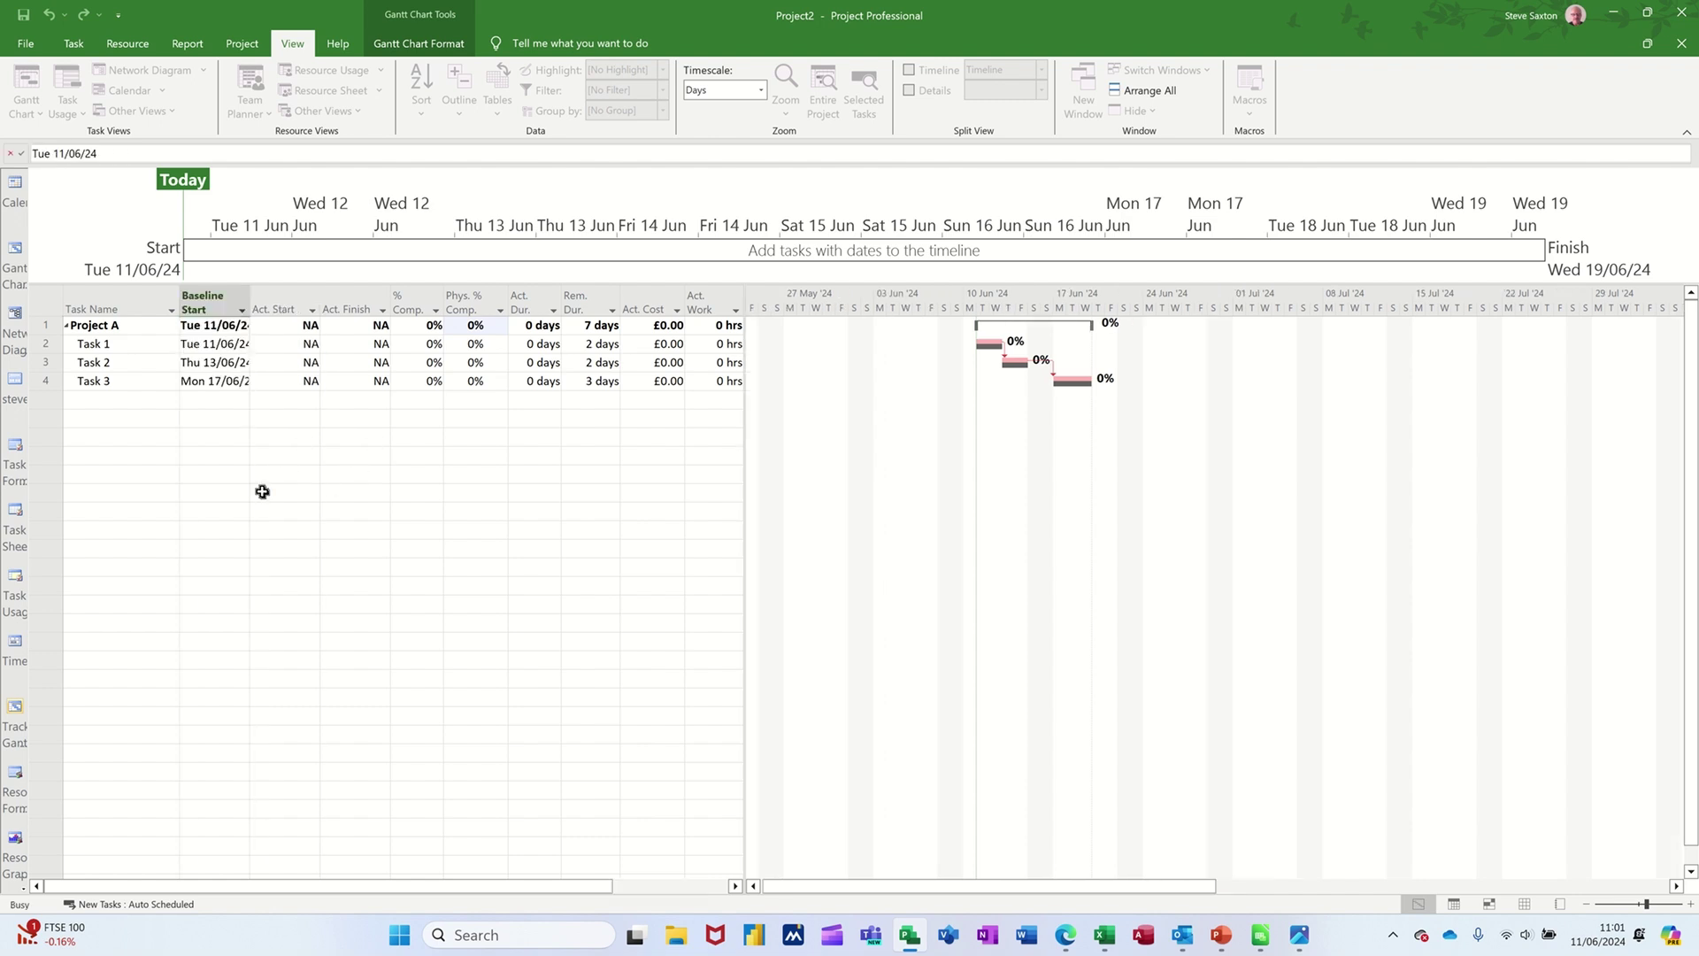
right_click(290, 302)
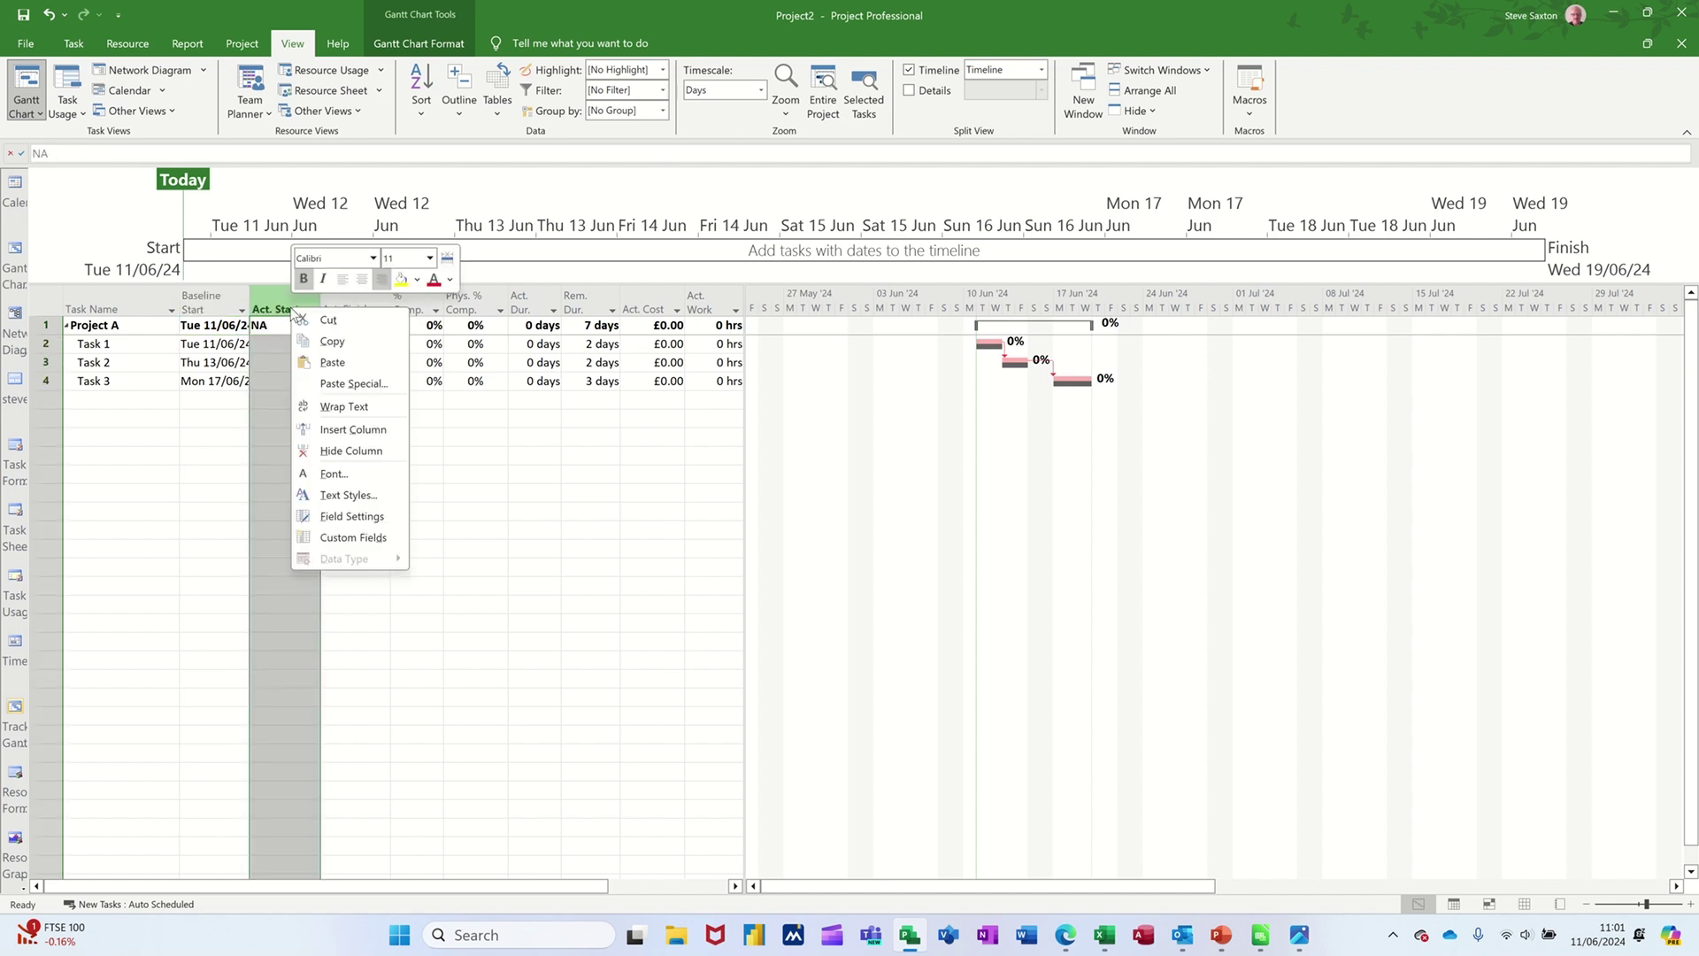
click(352, 430)
text(baseline Budget Cost)
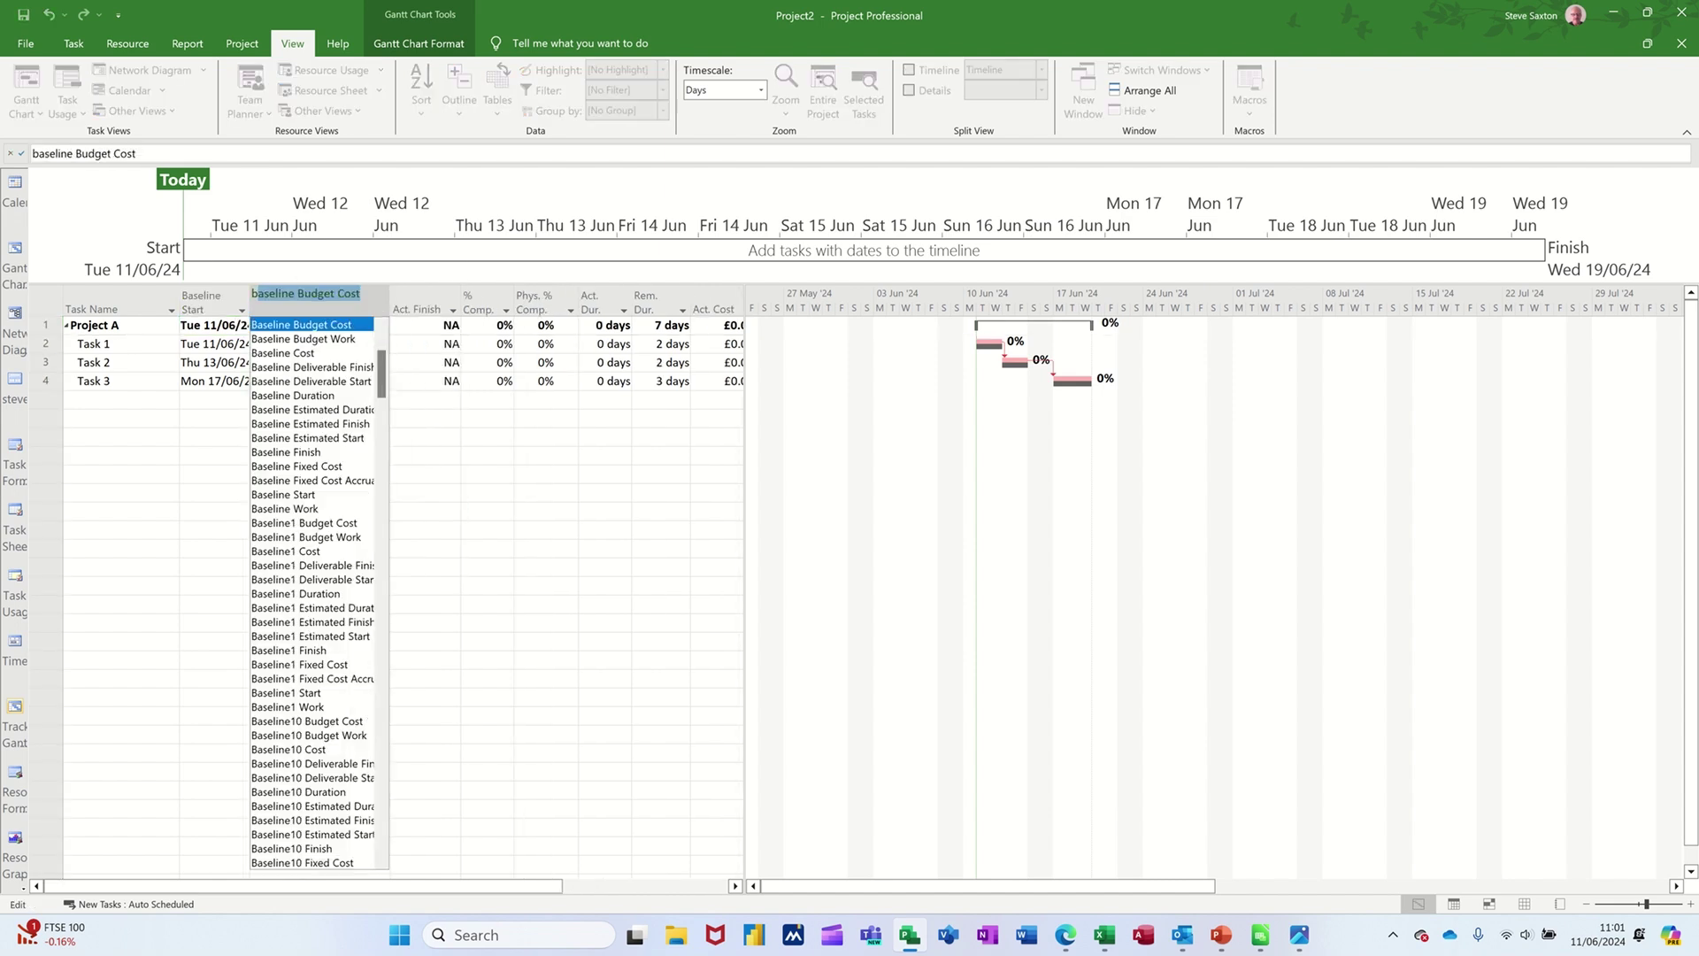
click(318, 453)
right_click(353, 310)
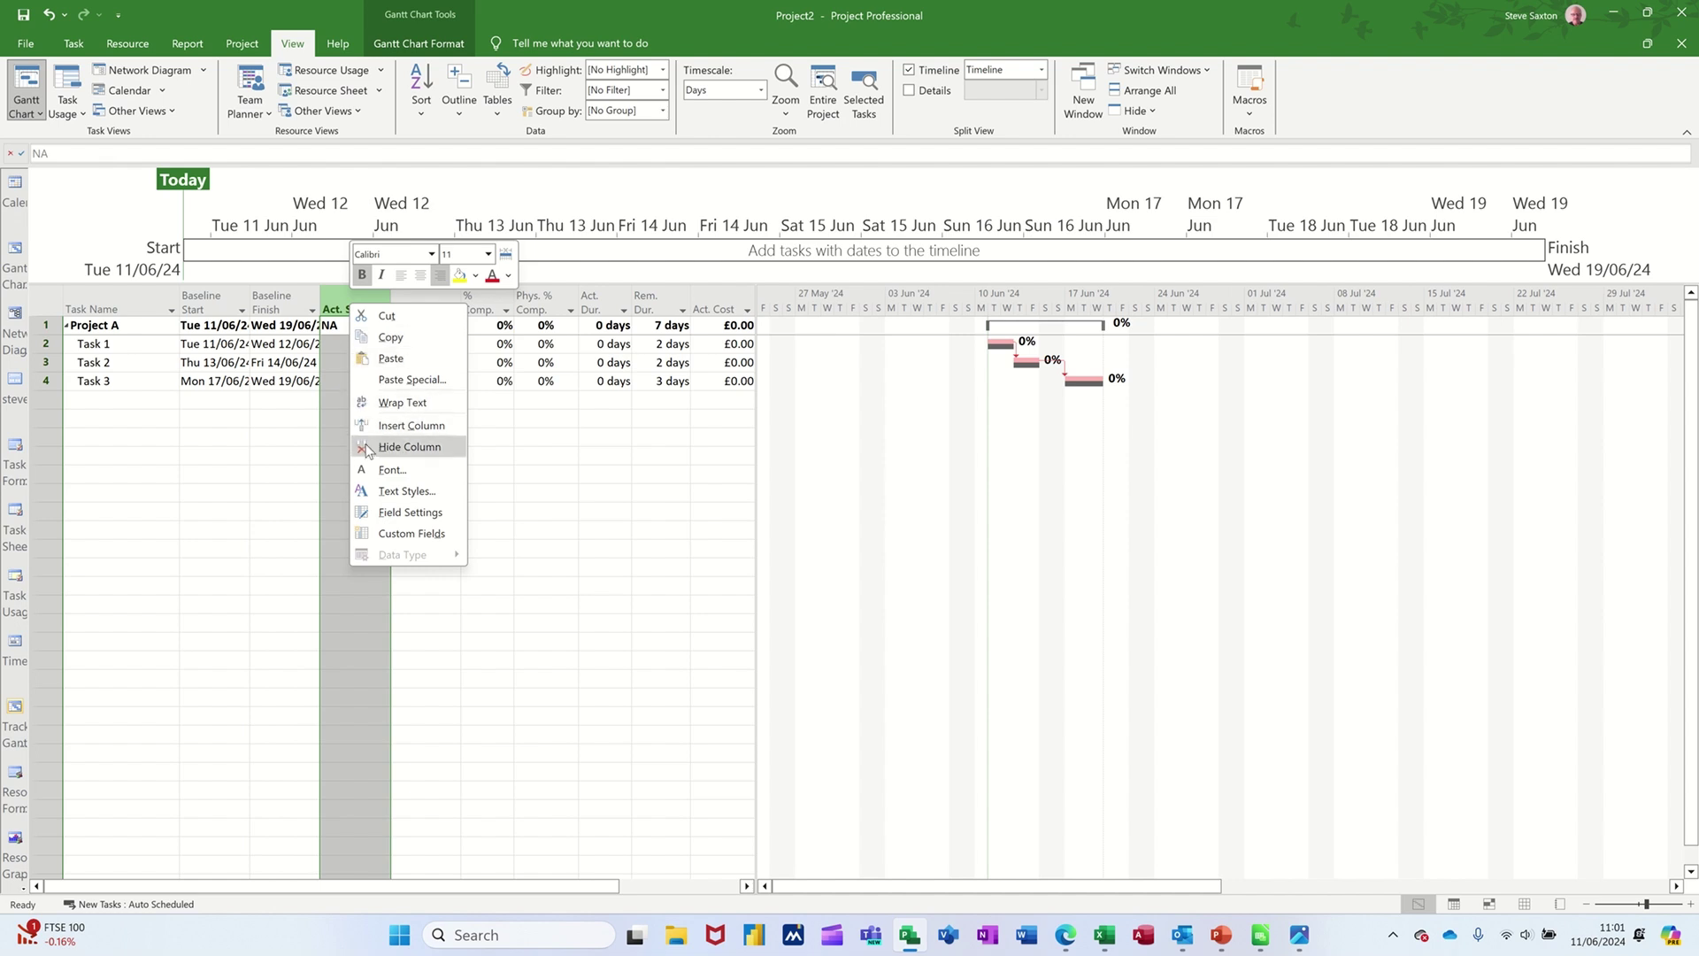
click(377, 425)
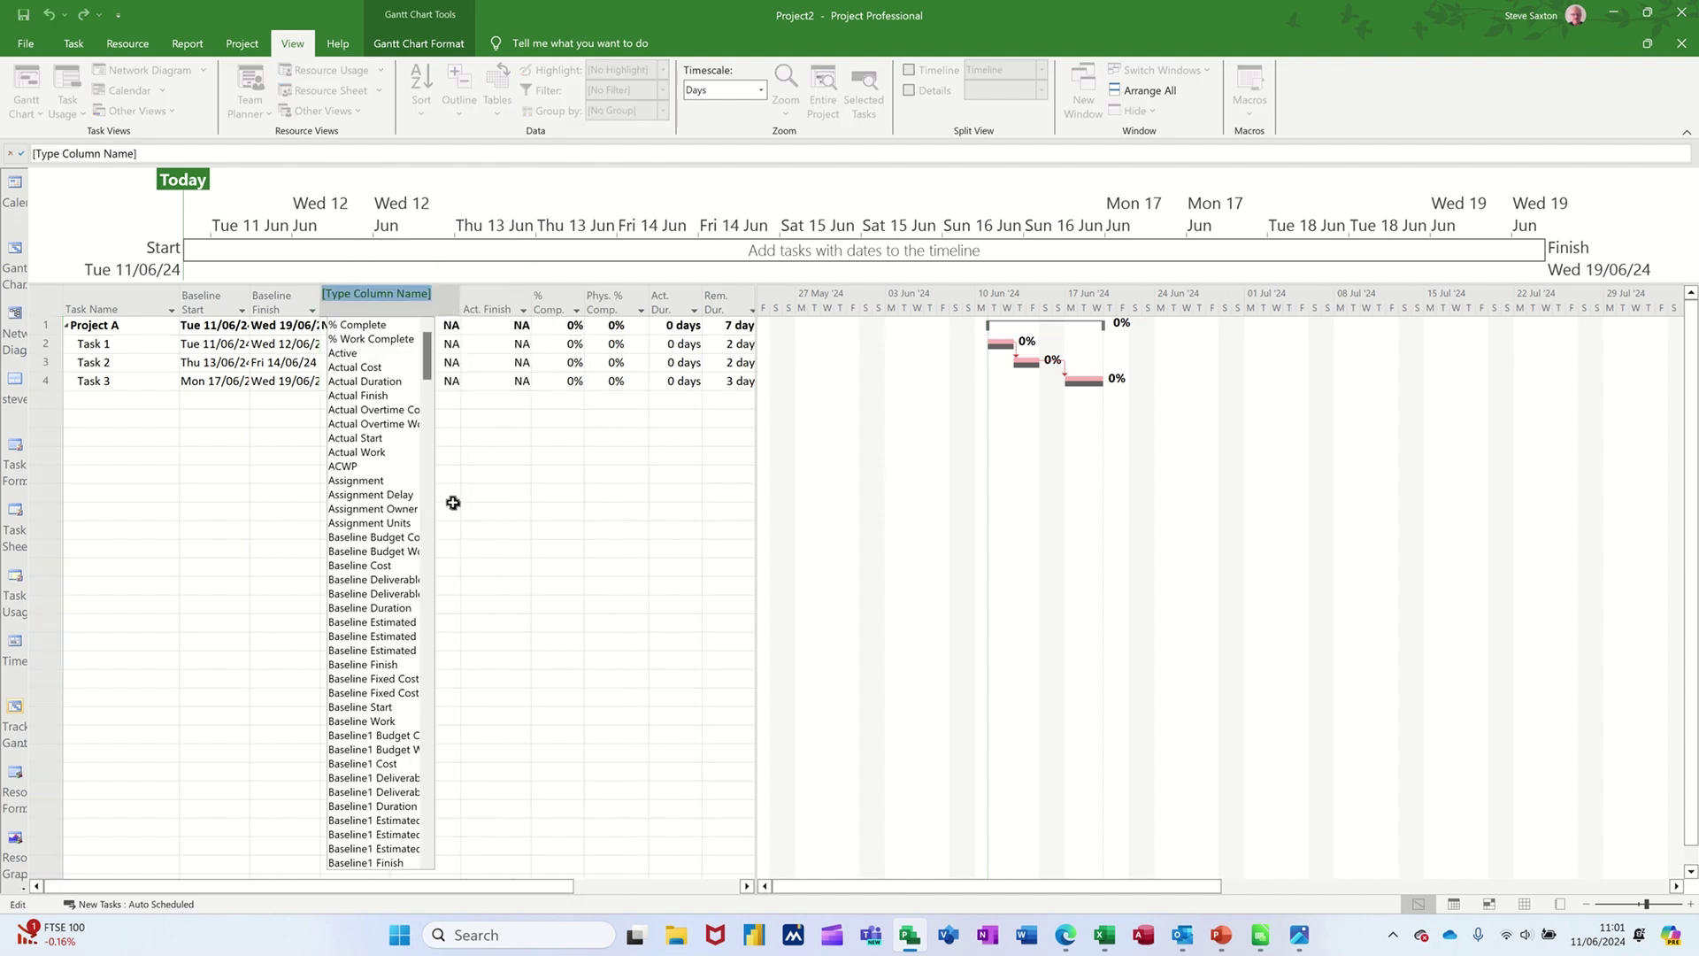
text(bas)
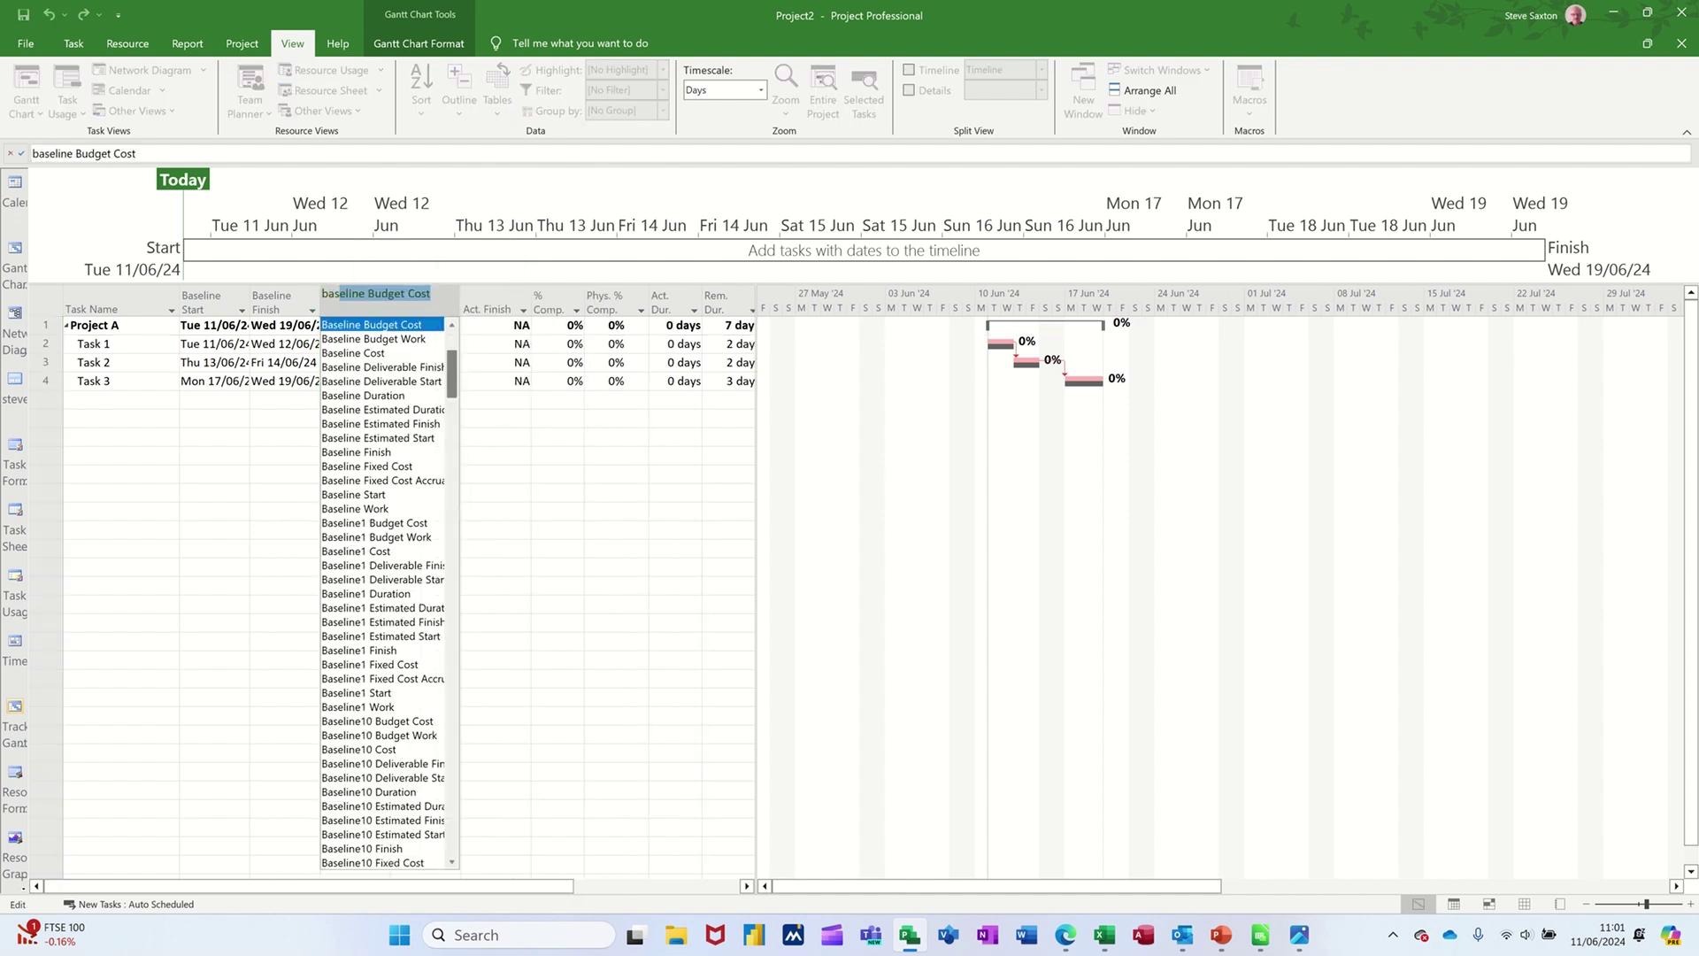
text(e)
click(376, 396)
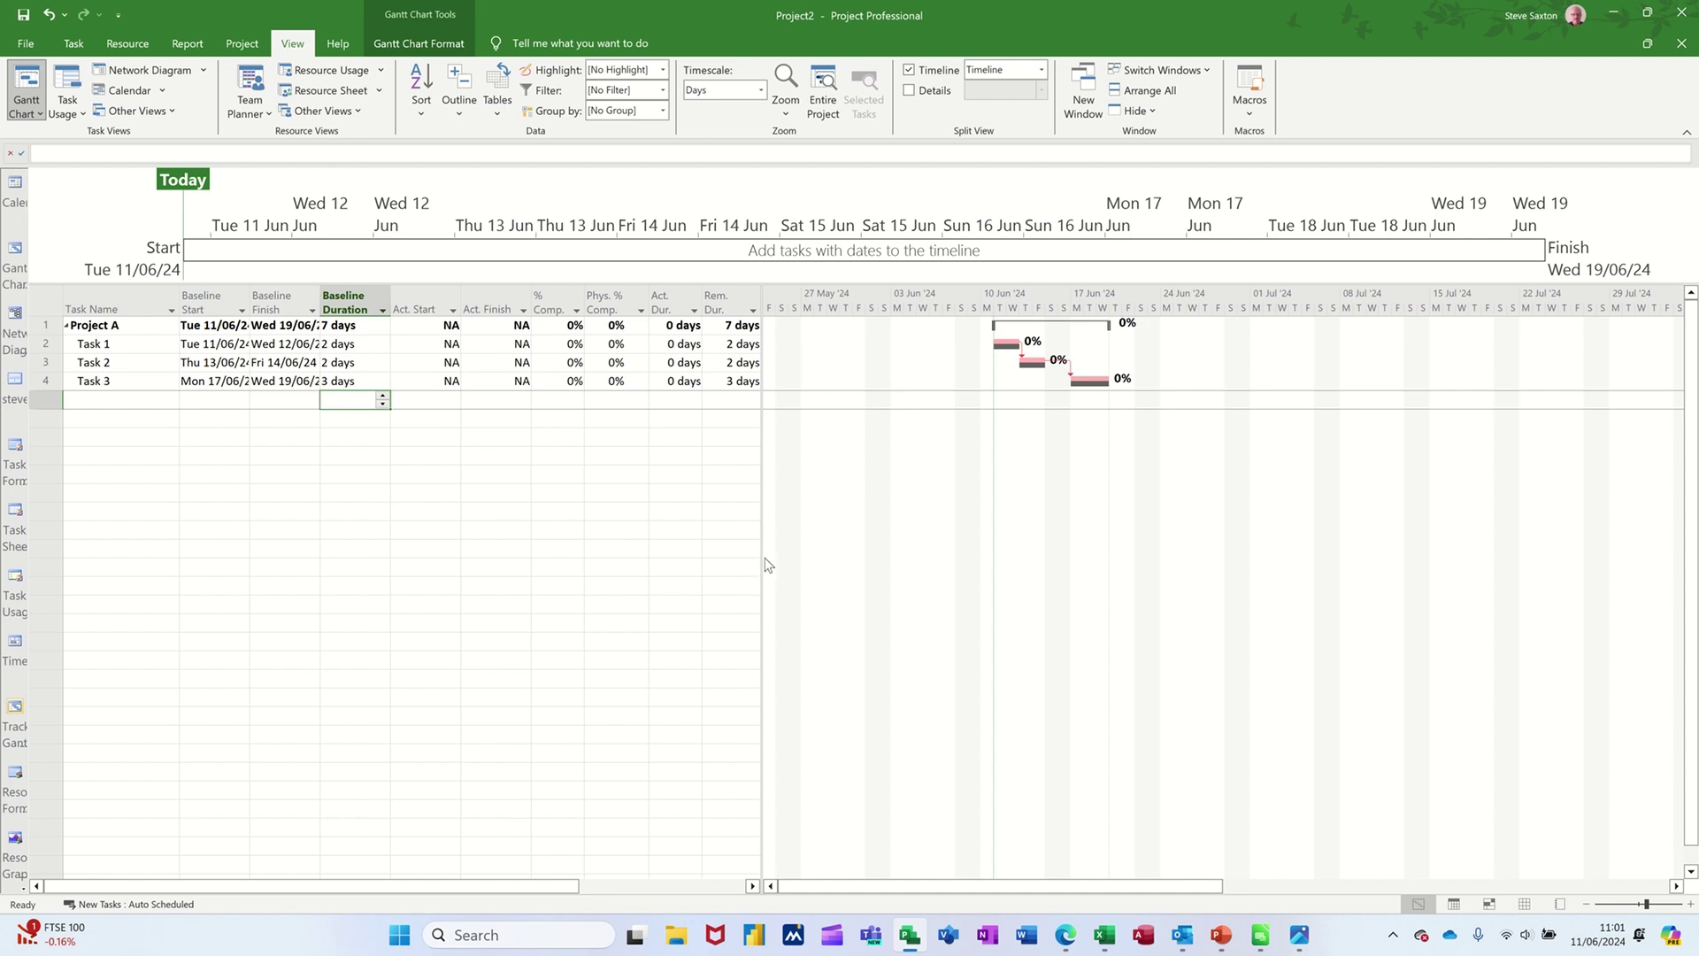
Widen the table and insert a Baseline Cost column before Act. Cost, showing £984.00
drag(763, 558, 1067, 569)
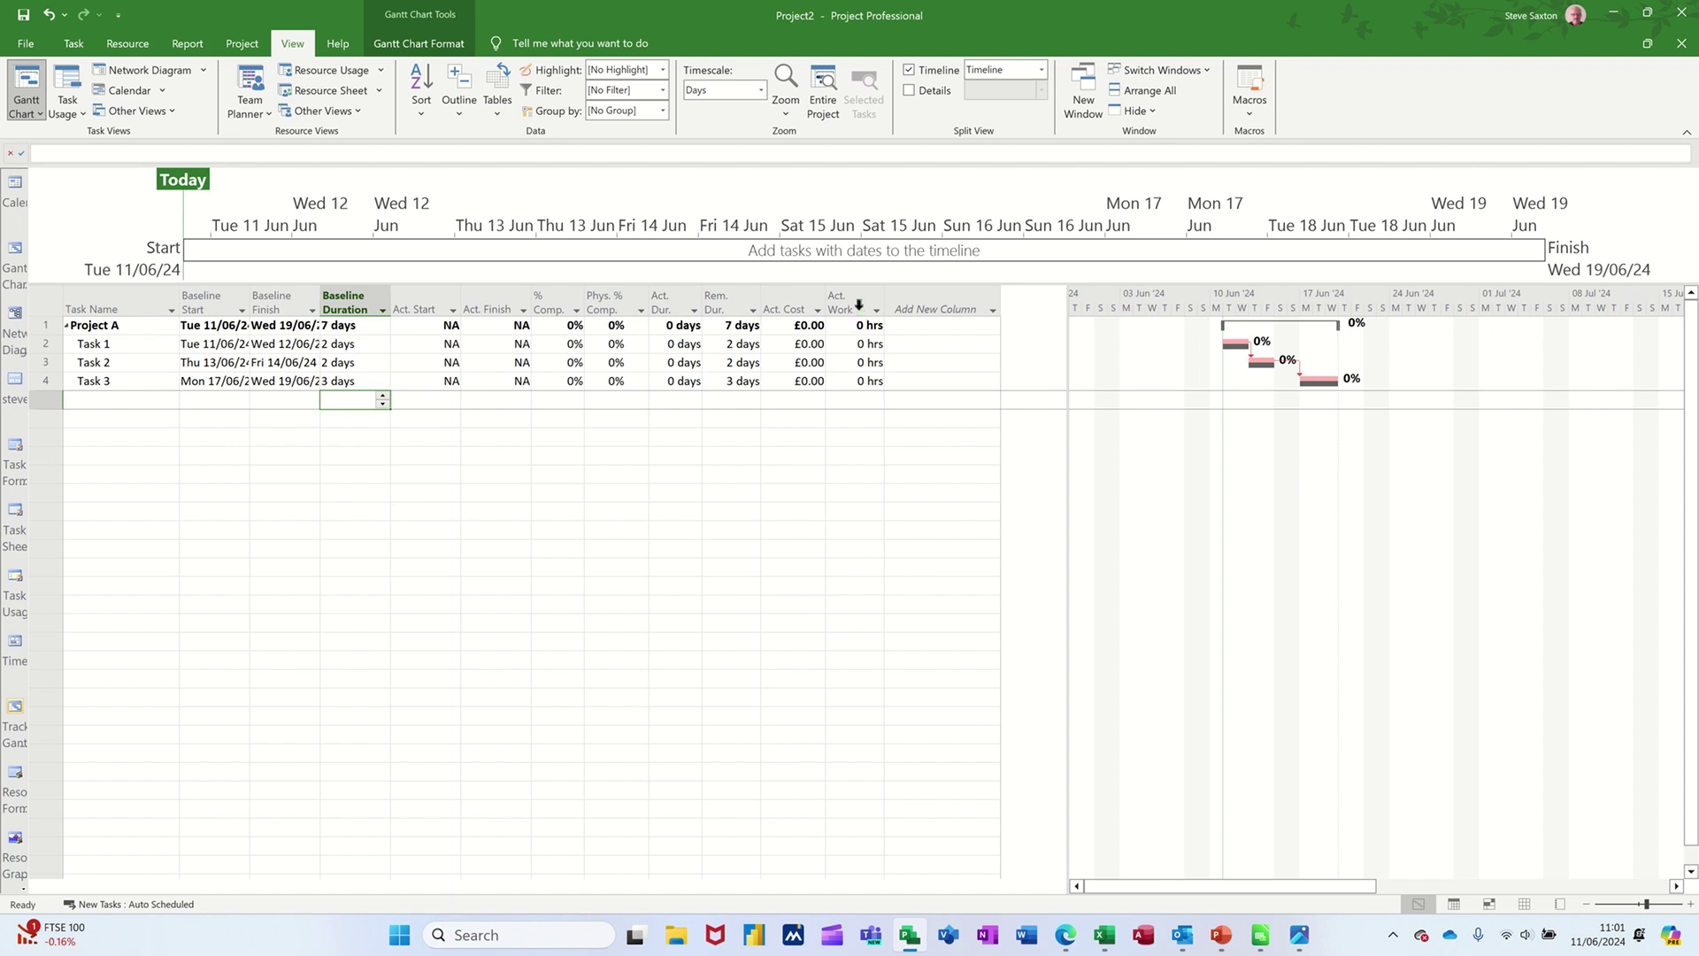
right_click(801, 302)
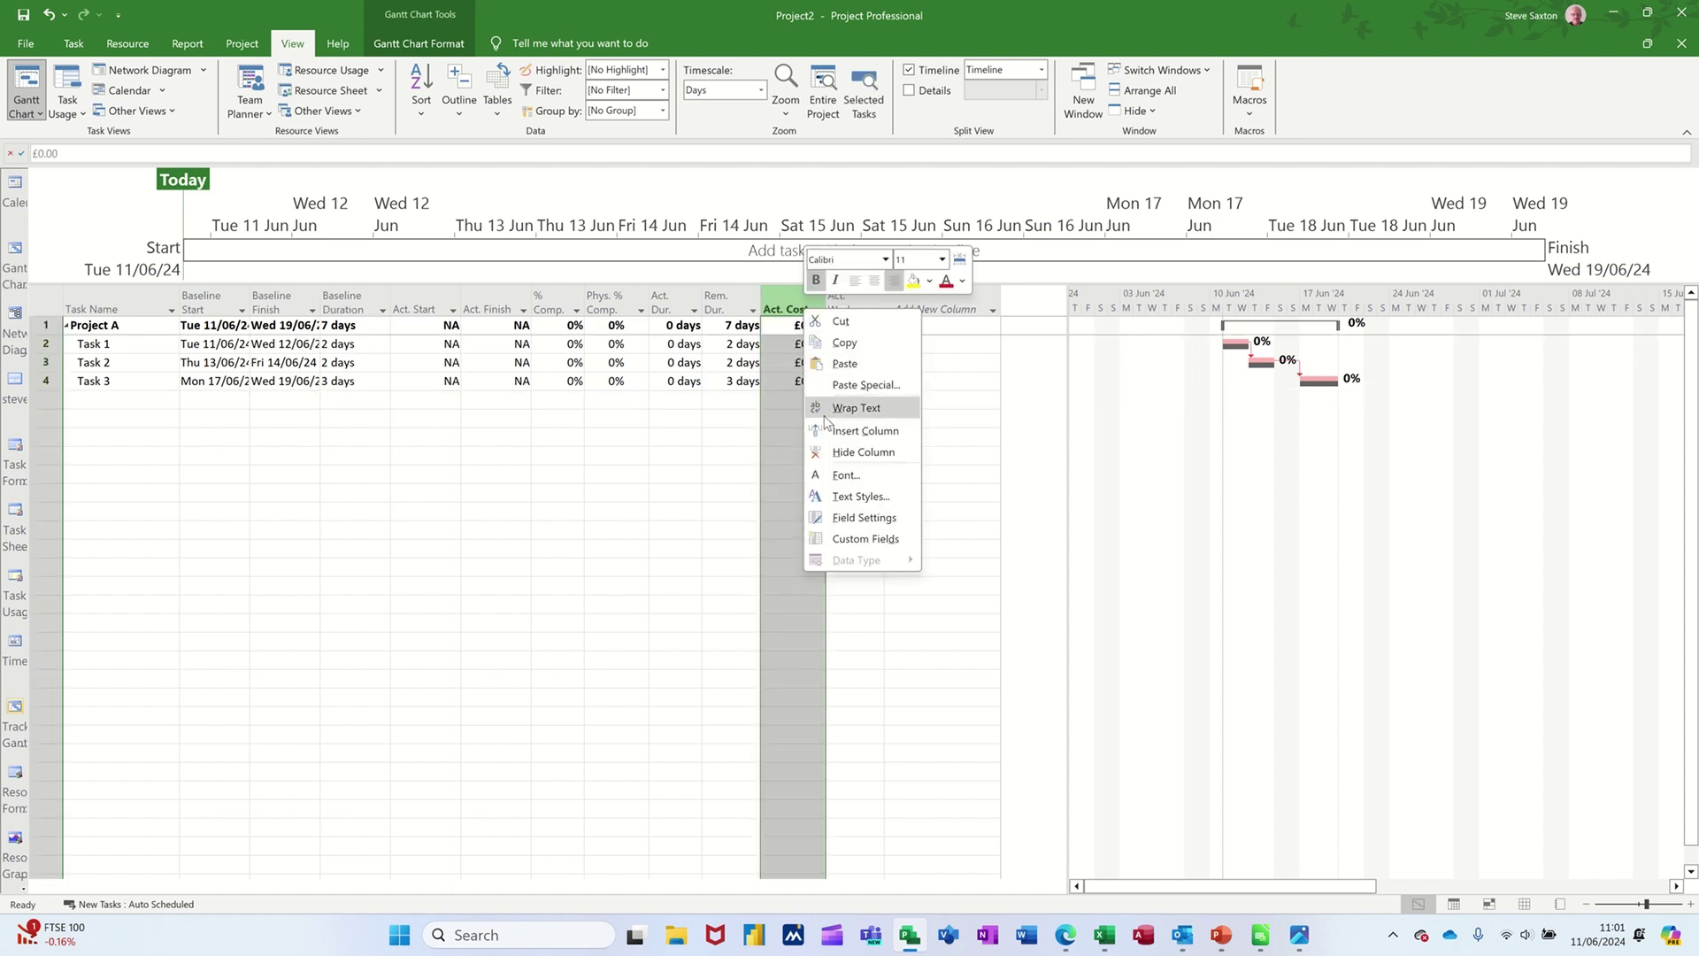
click(863, 431)
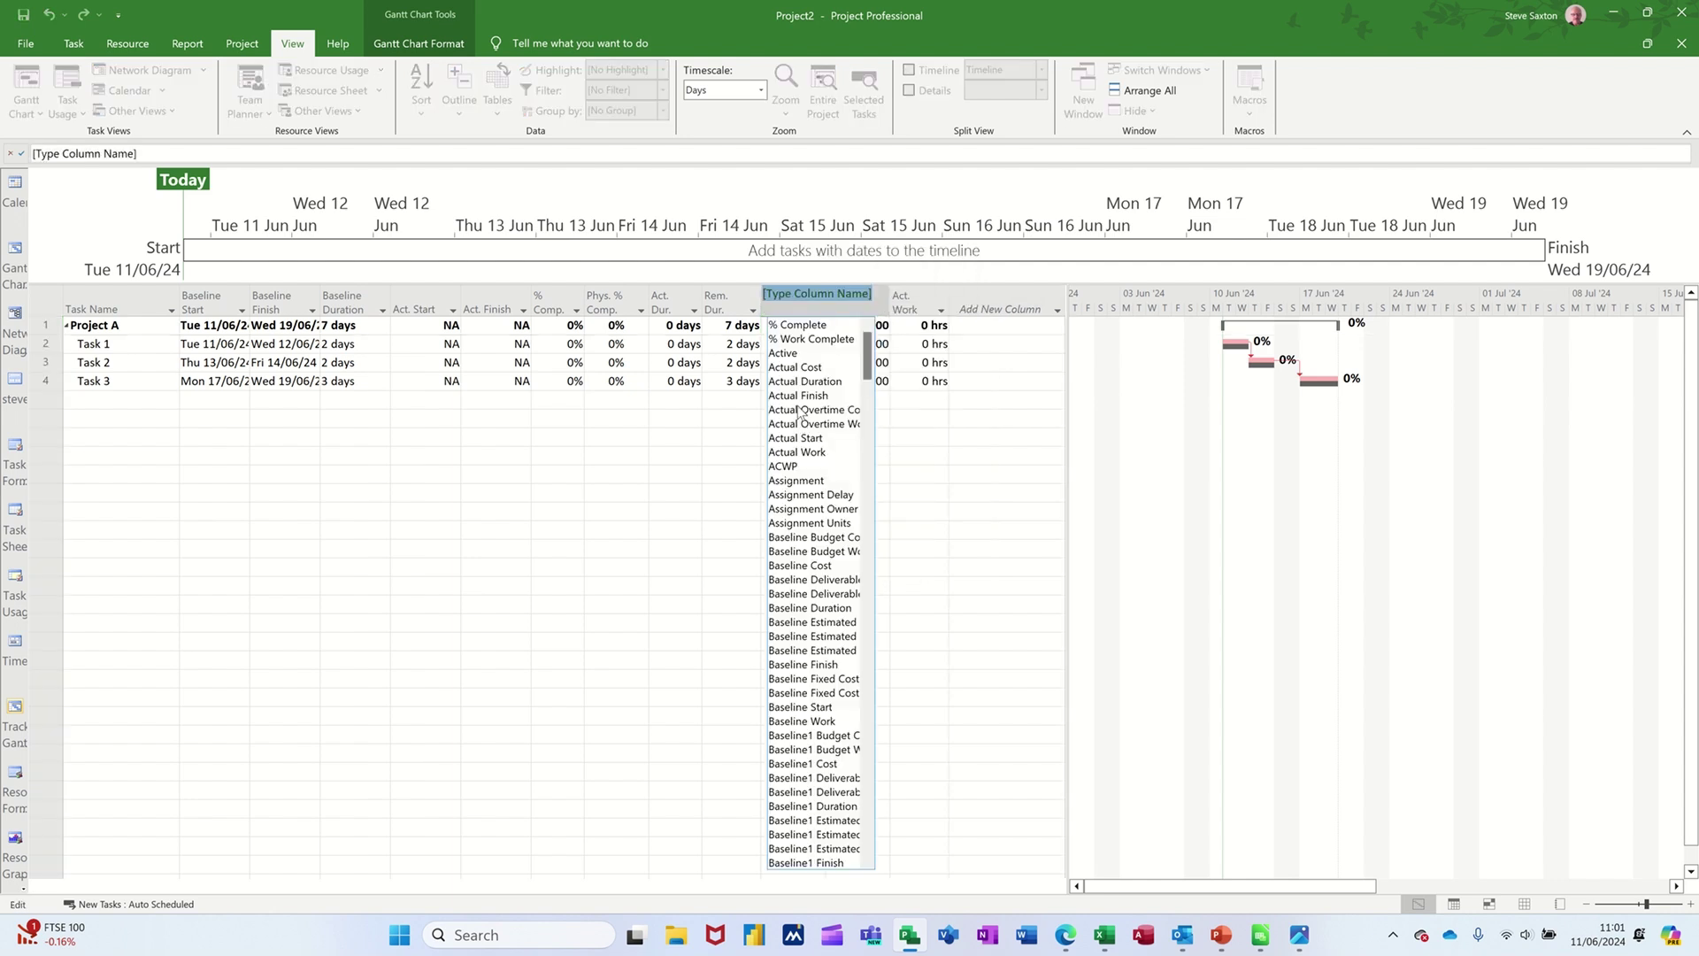
text(baseline Budget Cost)
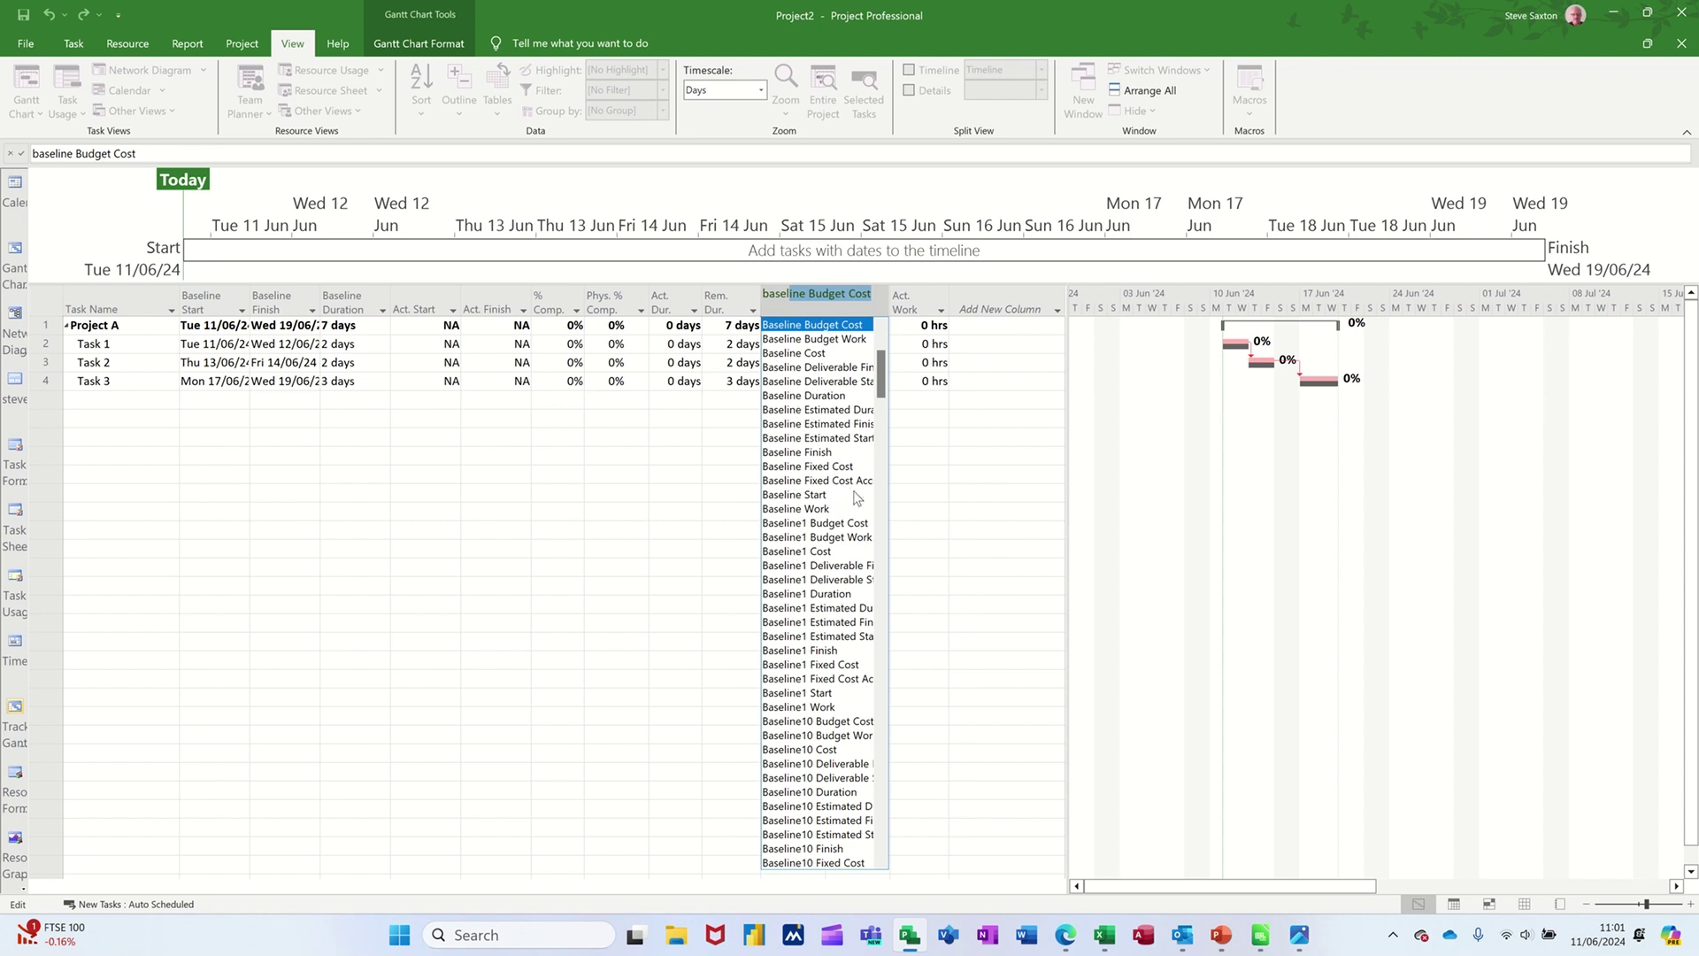
click(821, 354)
click(798, 437)
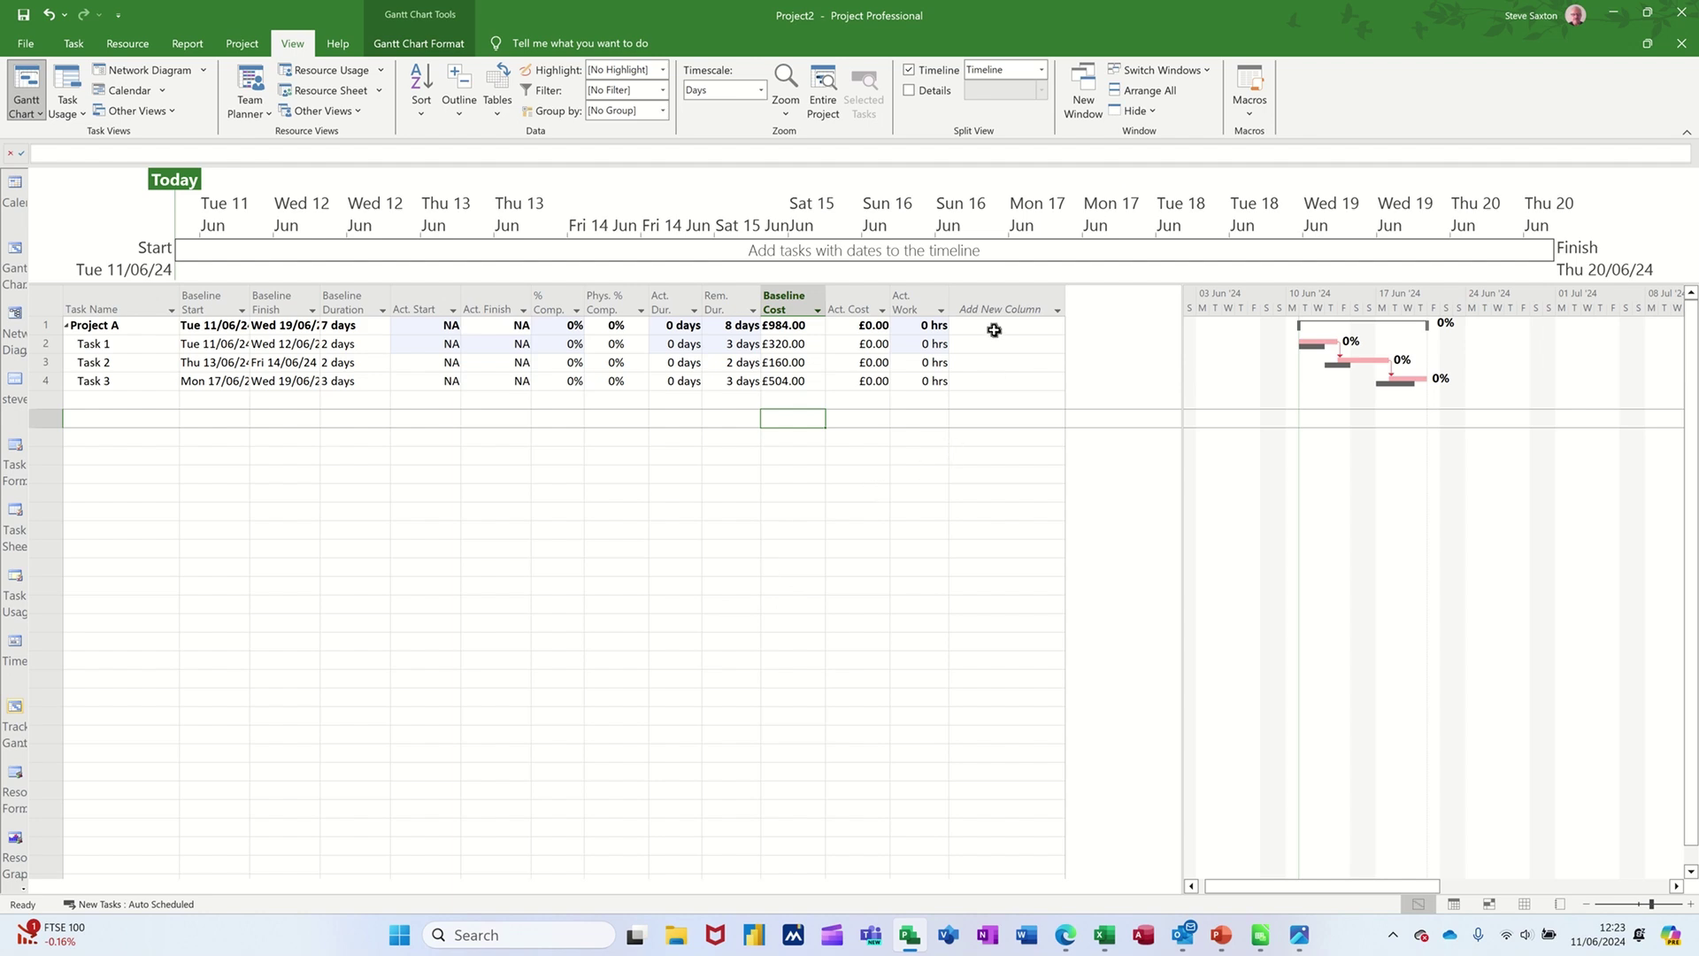
Rename the Text1 custom task field to 'Over/Under Spend', keeping its type as Text
right_click(979, 297)
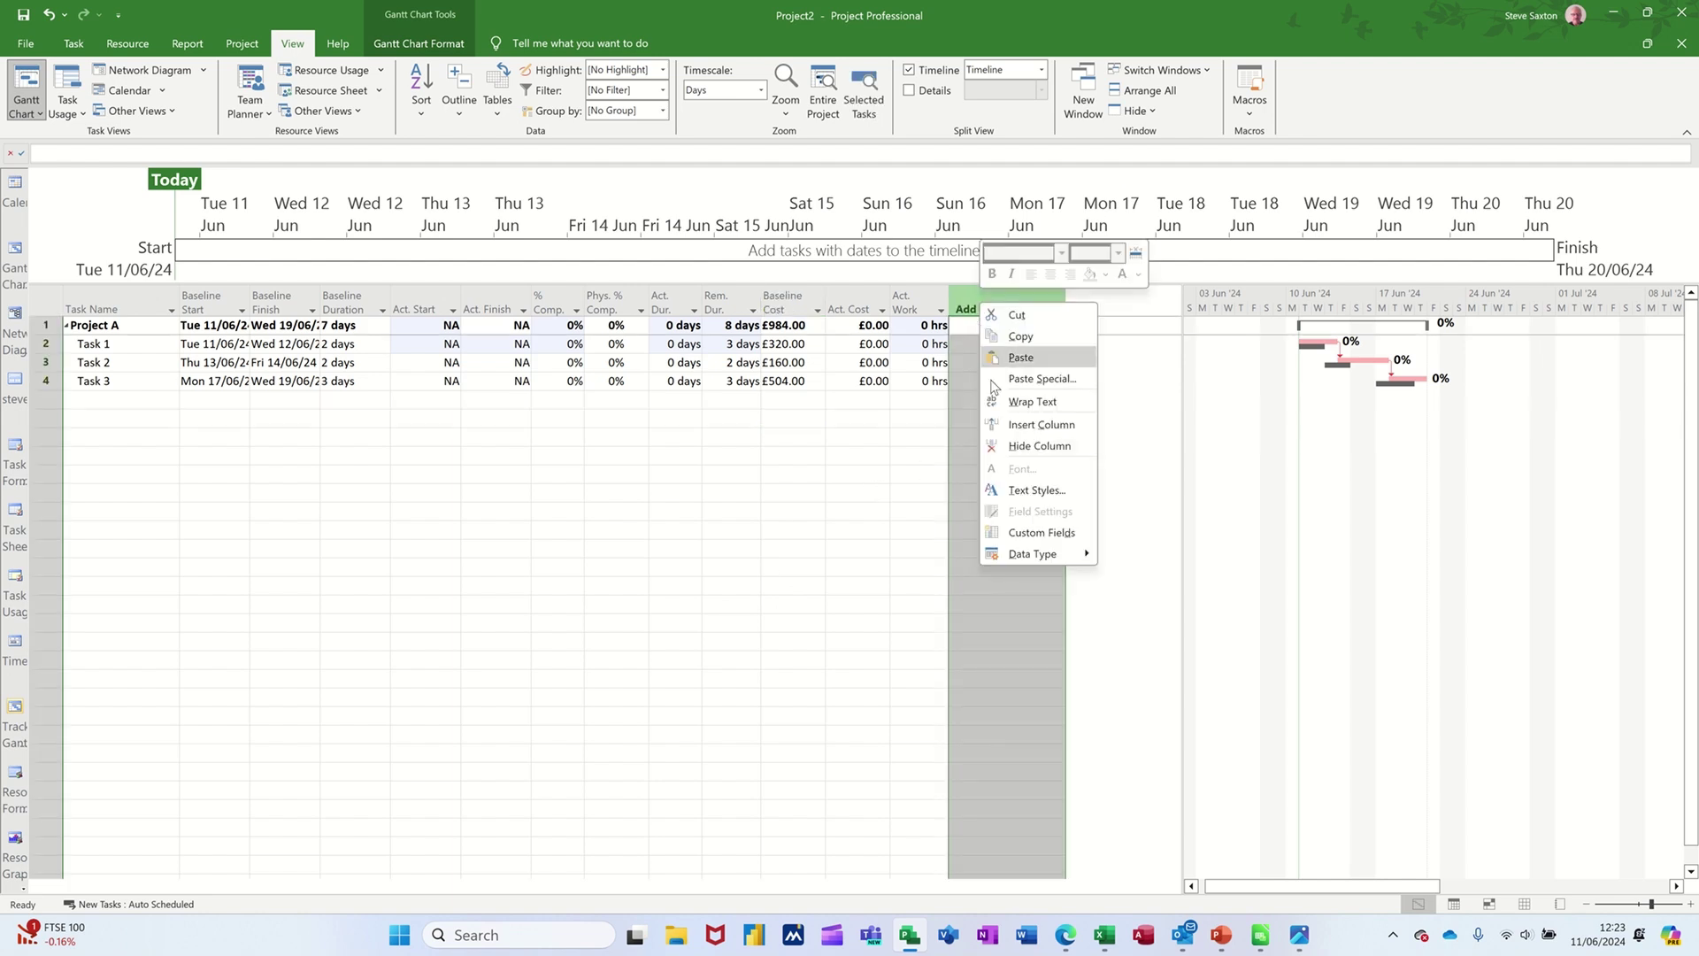
click(1013, 534)
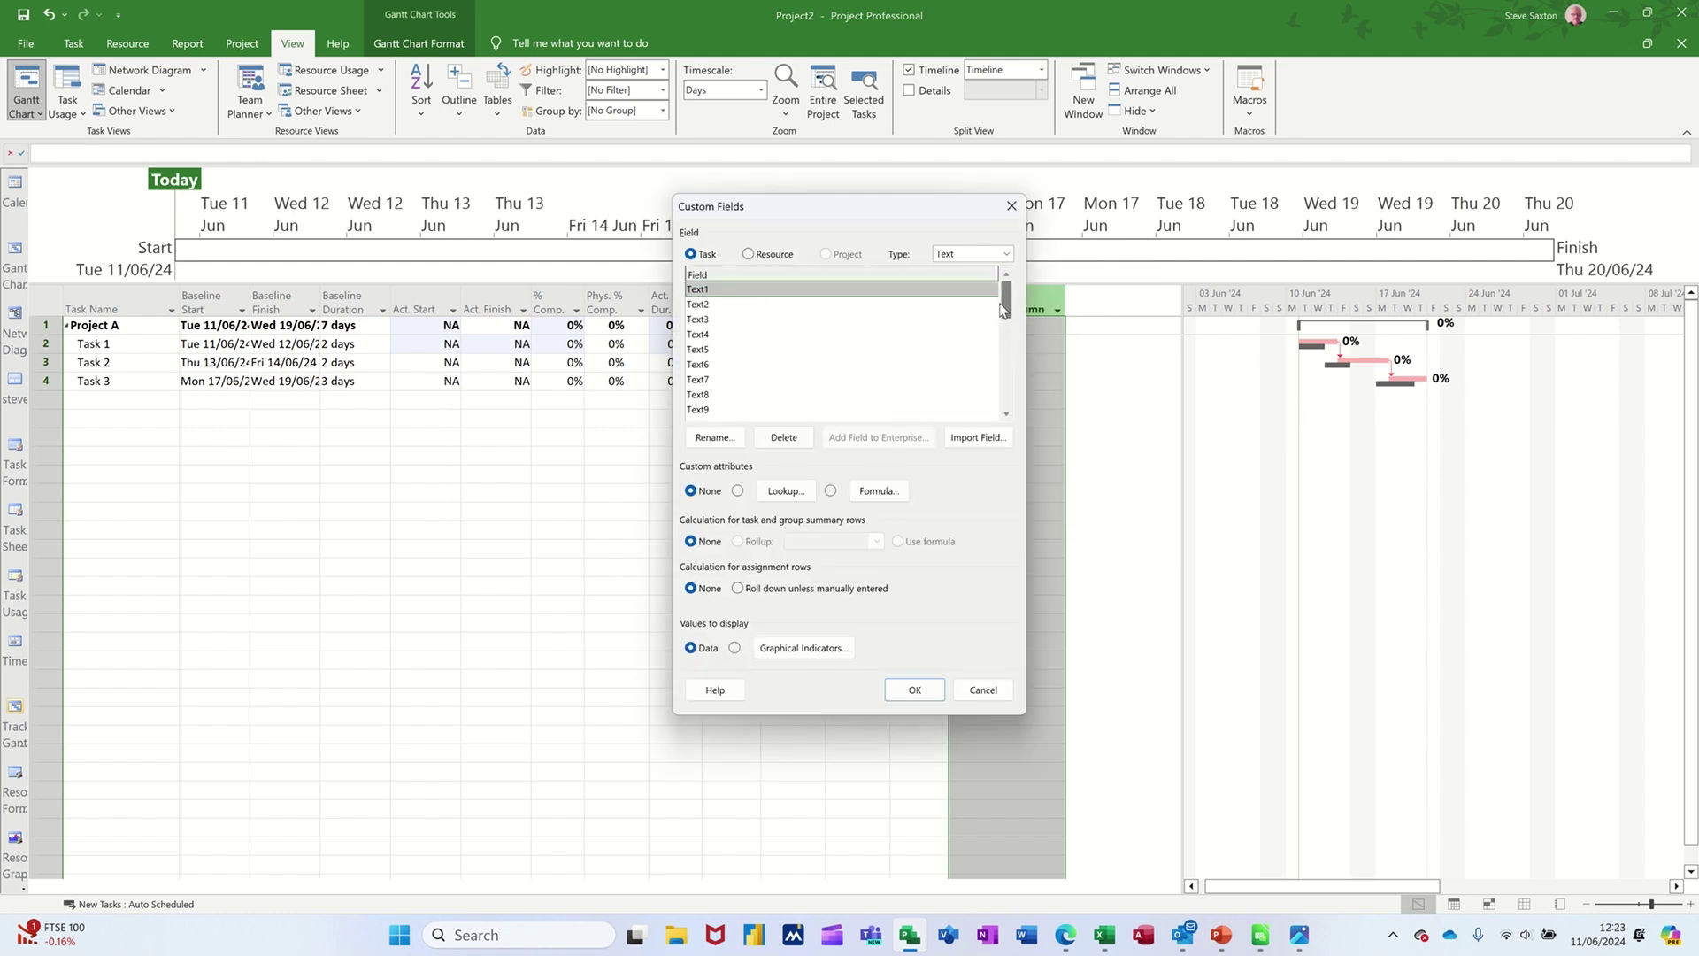
mouse_move(1006, 307)
mouse_down()
mouse_move(1006, 380)
mouse_move(1006, 297)
mouse_up()
click(1007, 254)
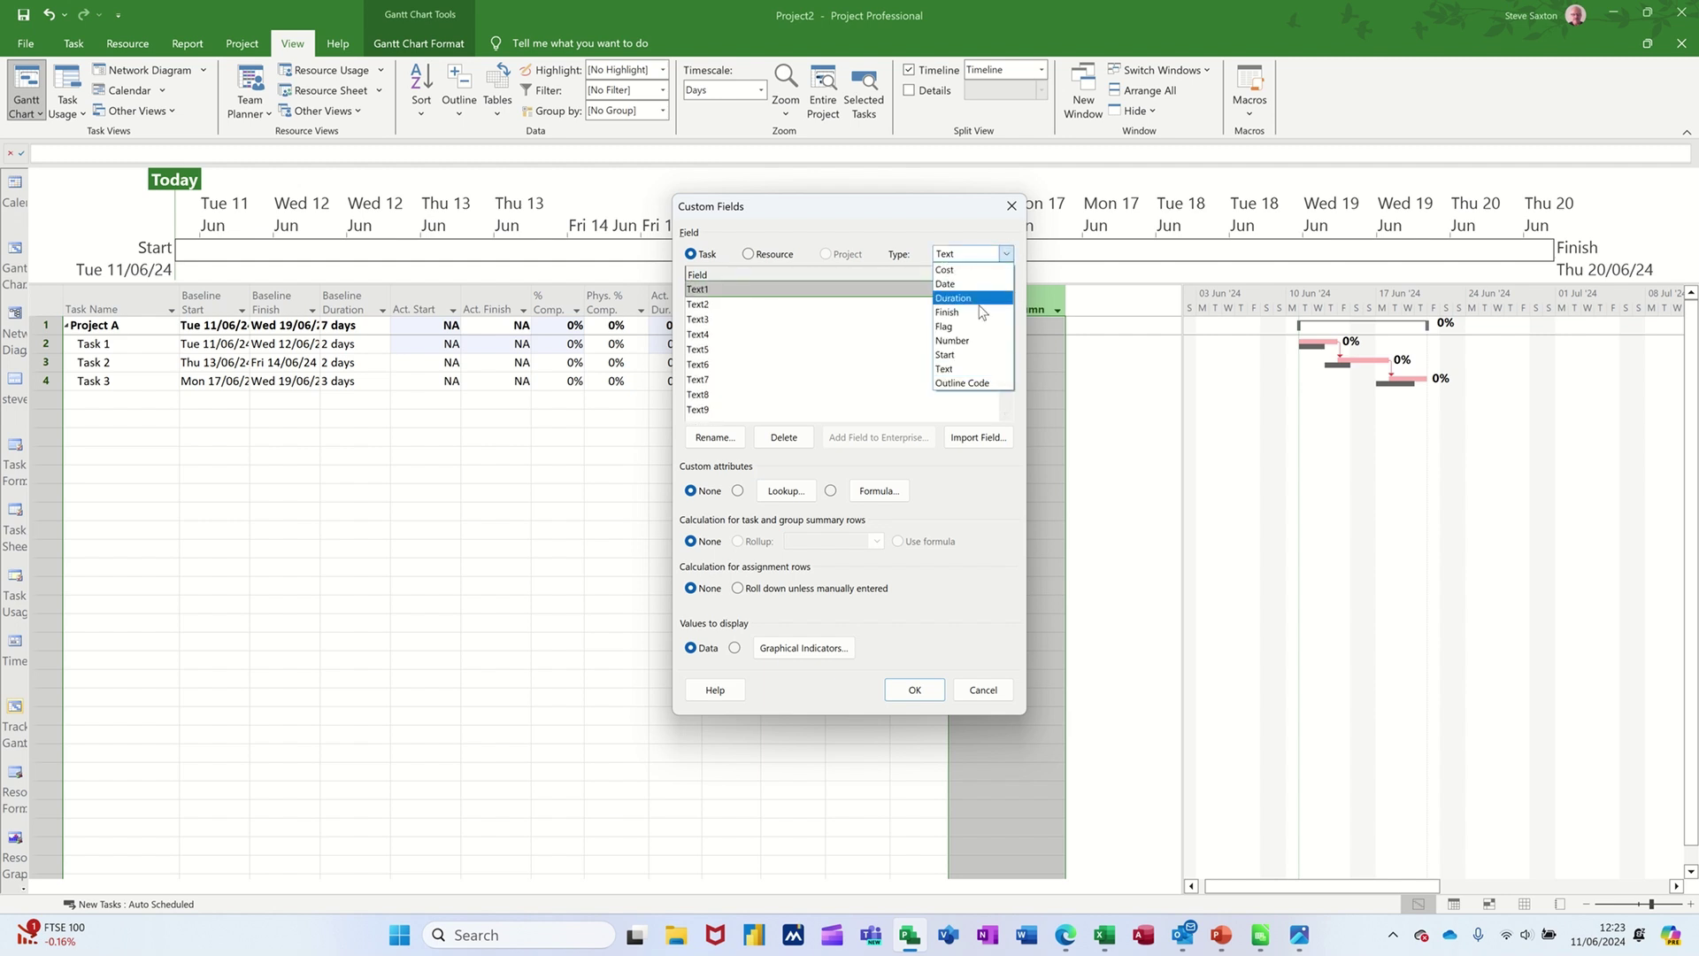
click(781, 303)
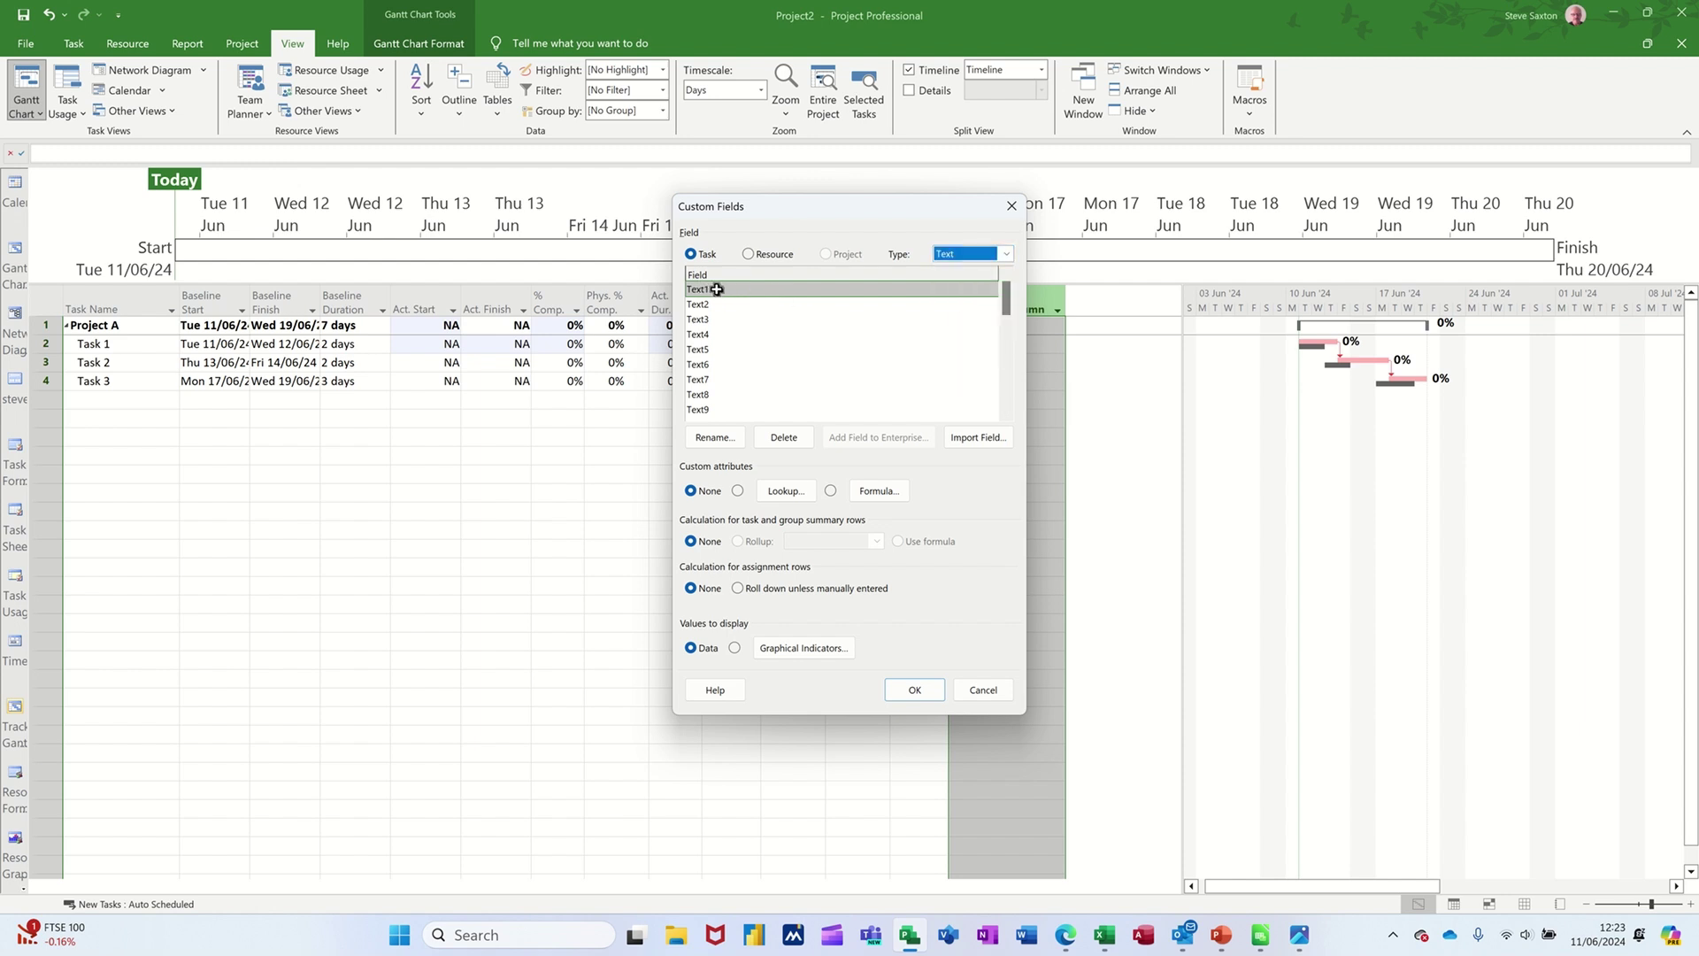
click(712, 437)
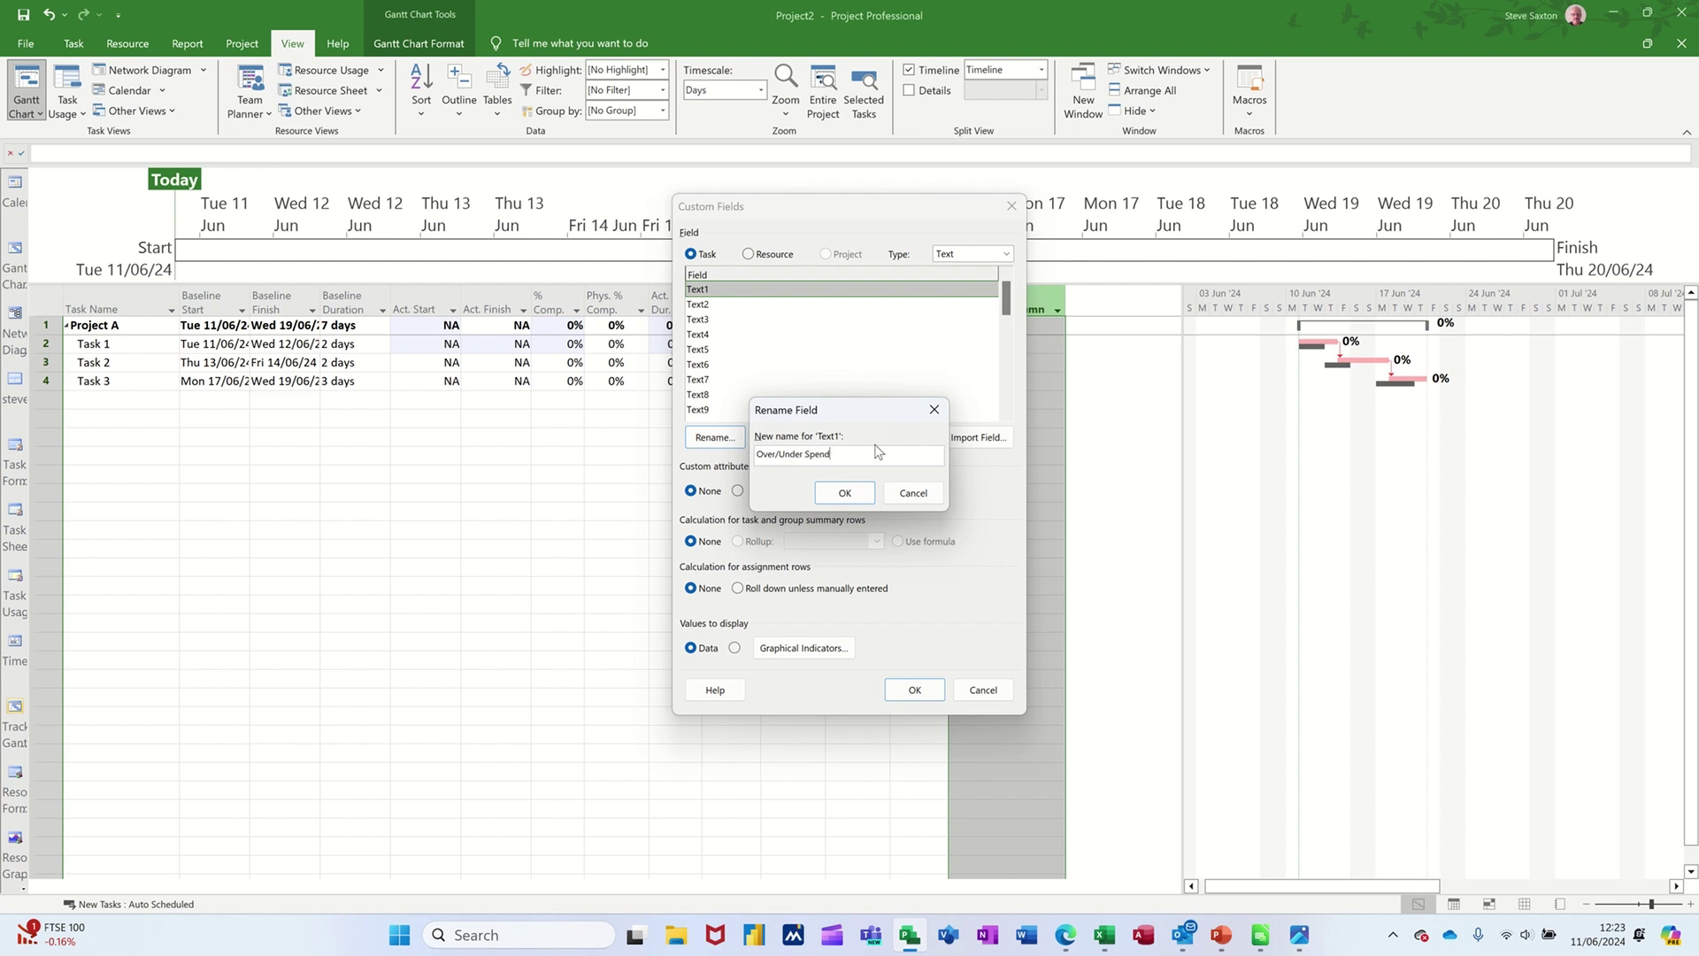
click(845, 493)
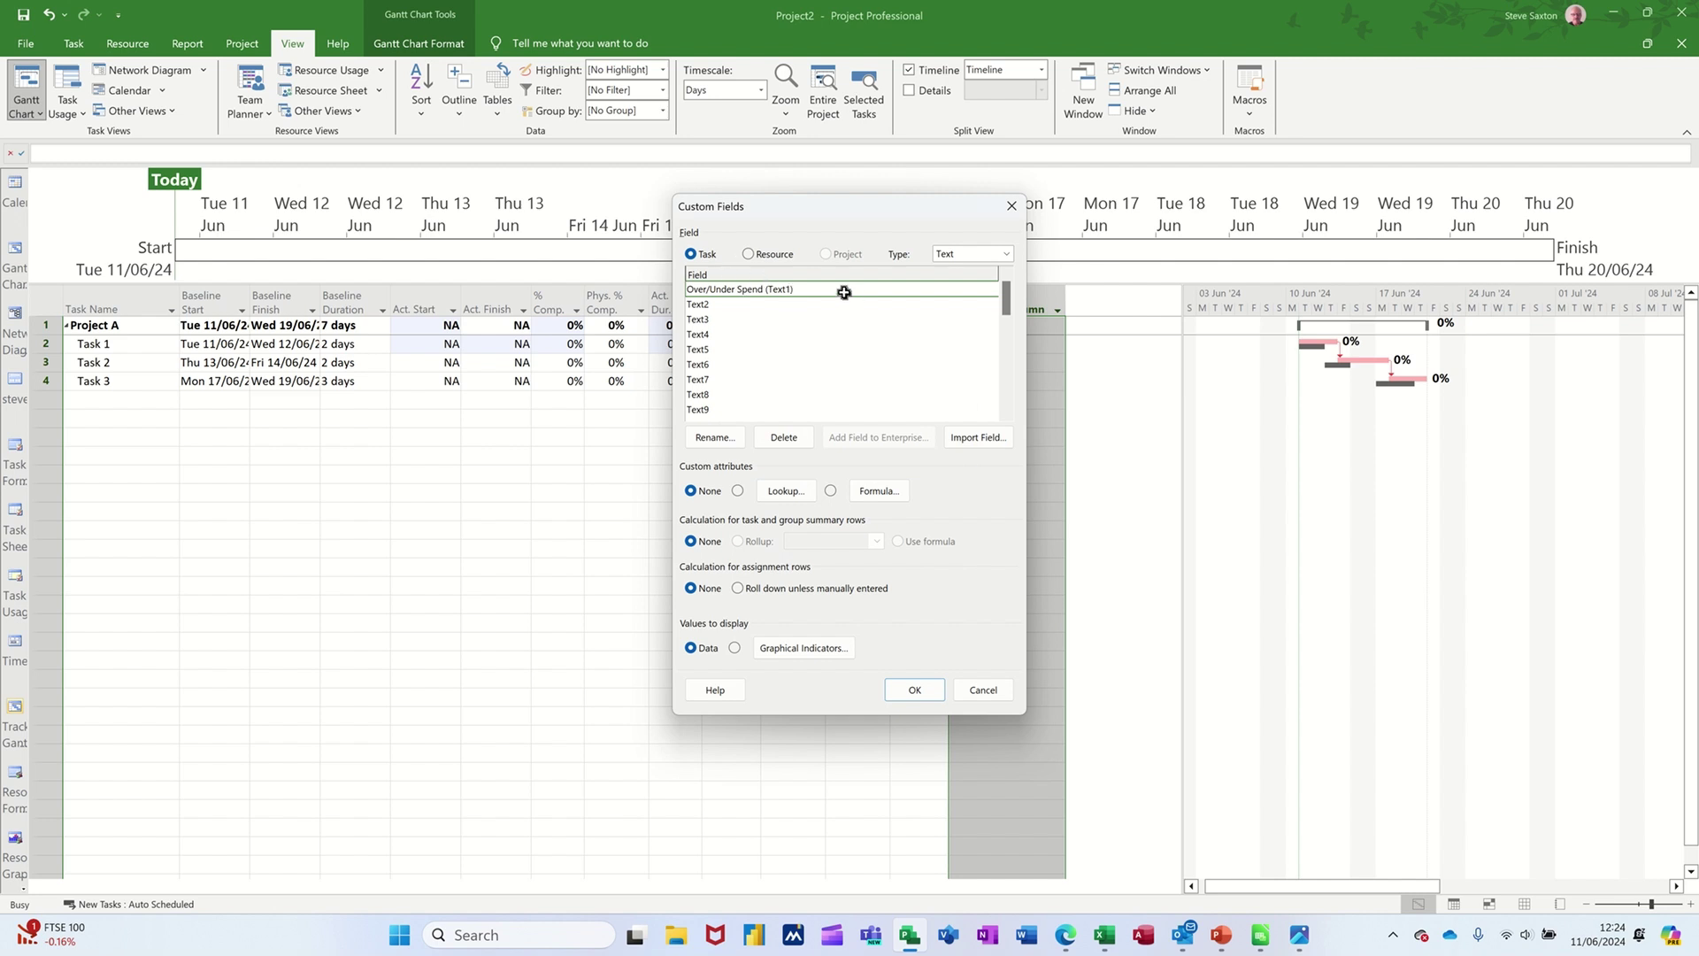
Start the Over/Under Spend formula with an IIf function and clear its placeholder arguments
click(879, 491)
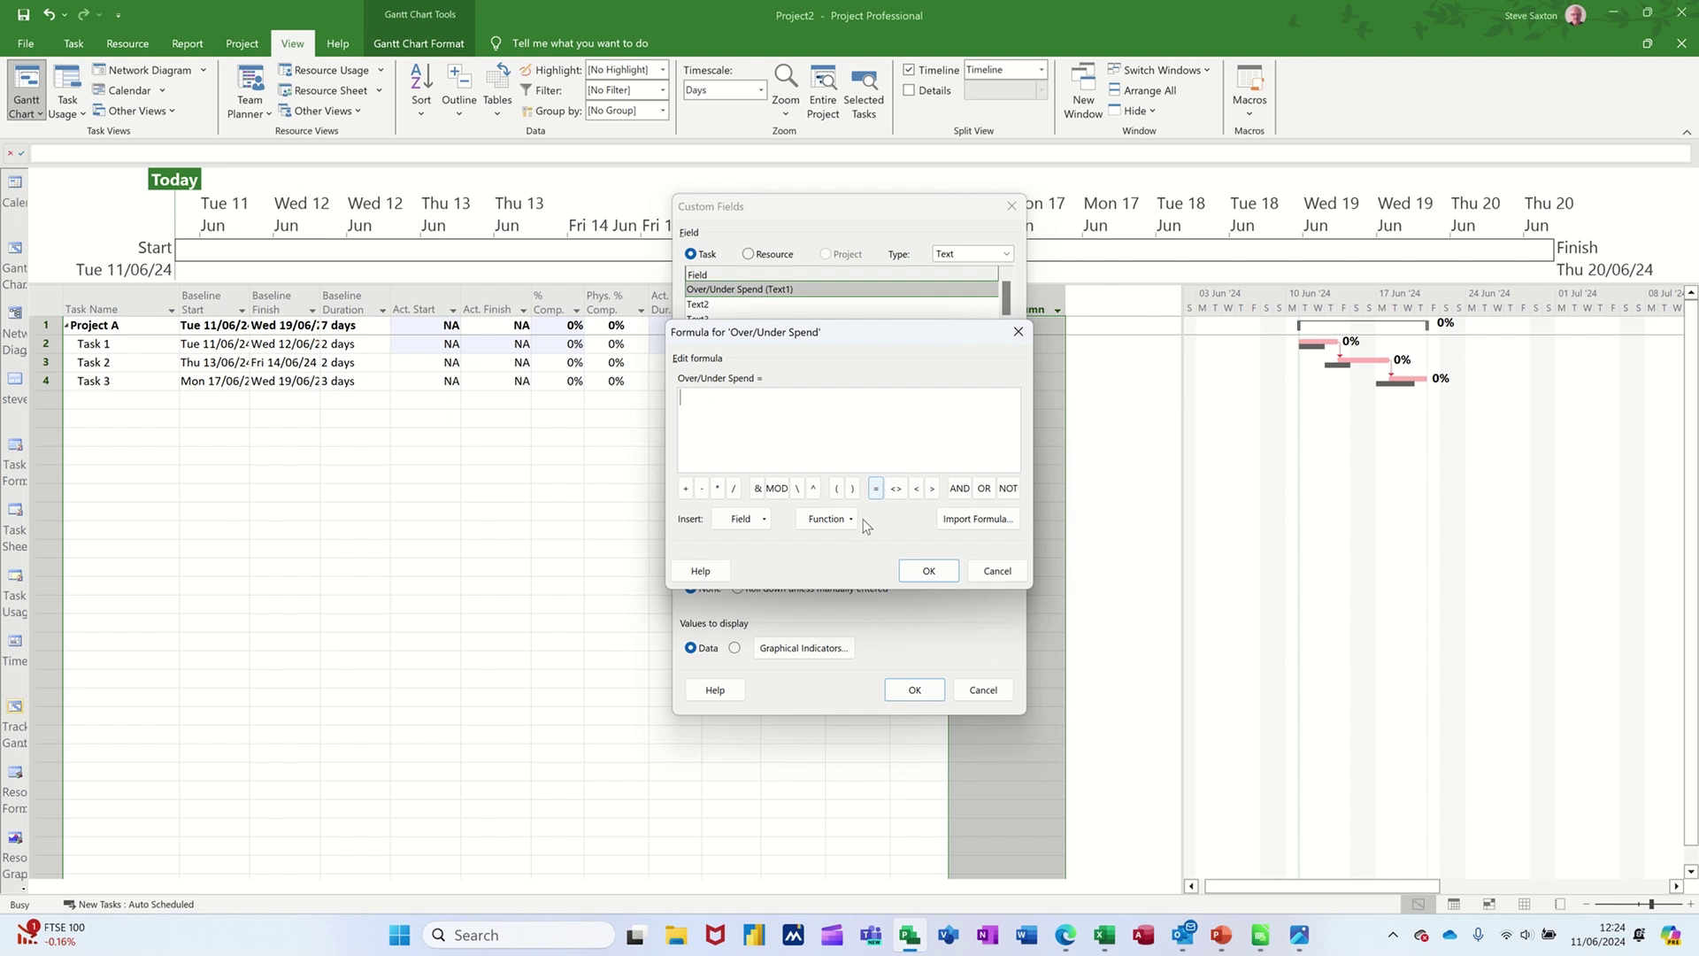
click(851, 529)
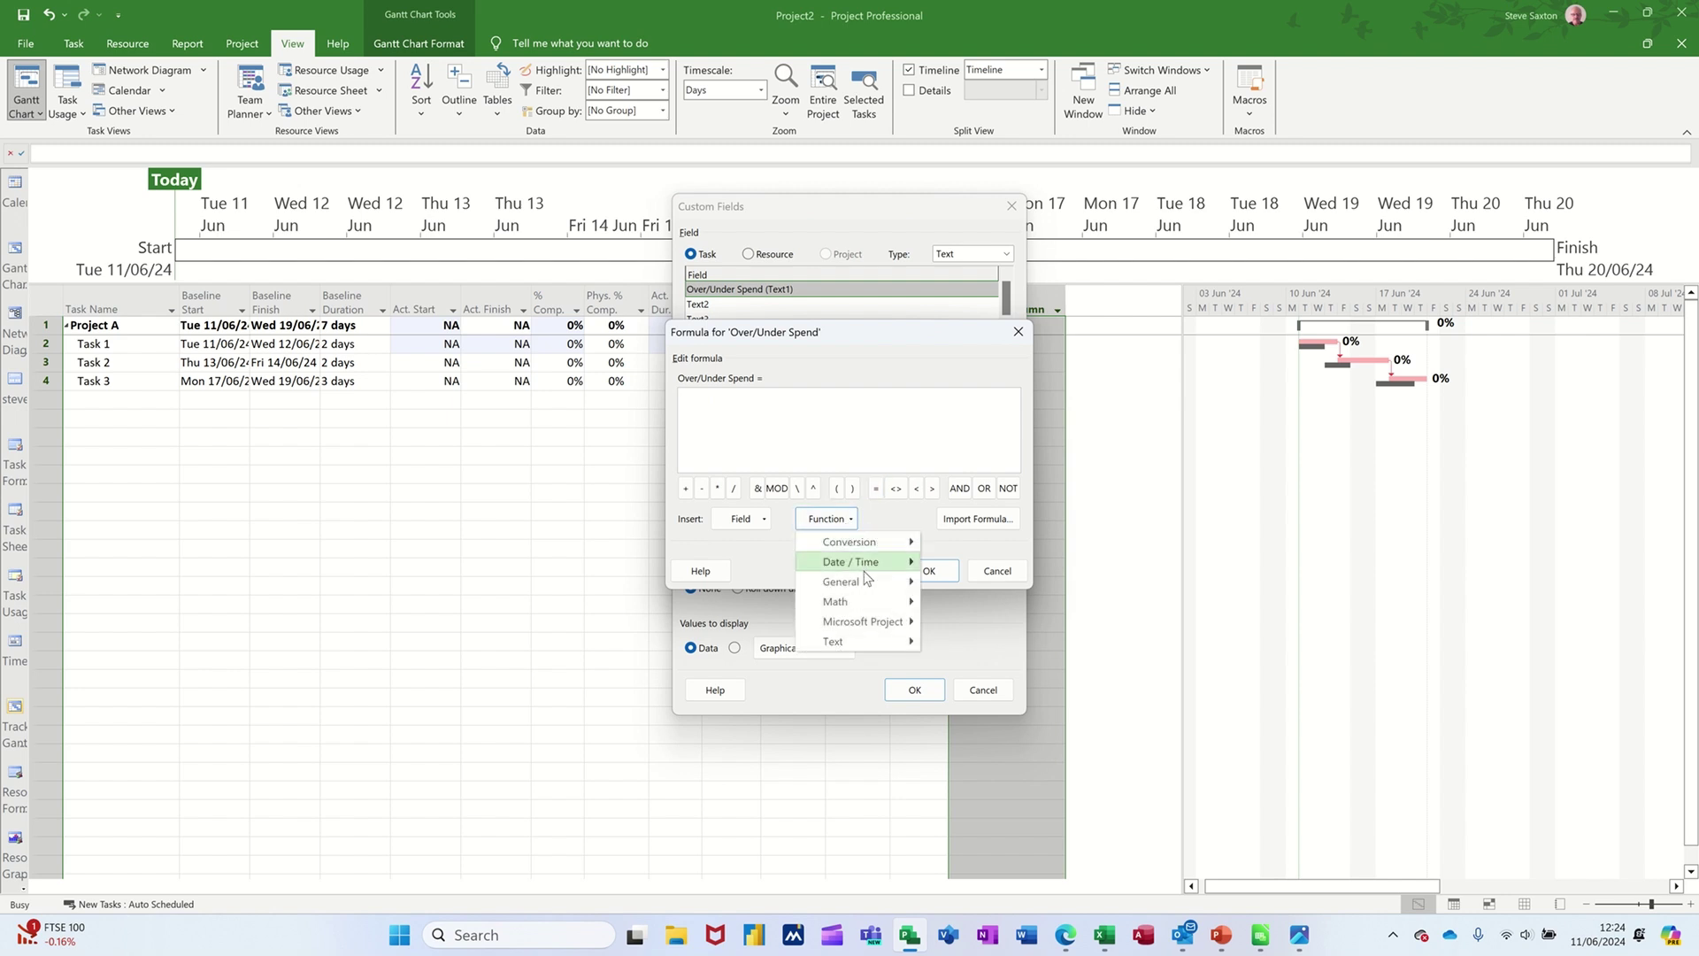
mouse_move(863, 582)
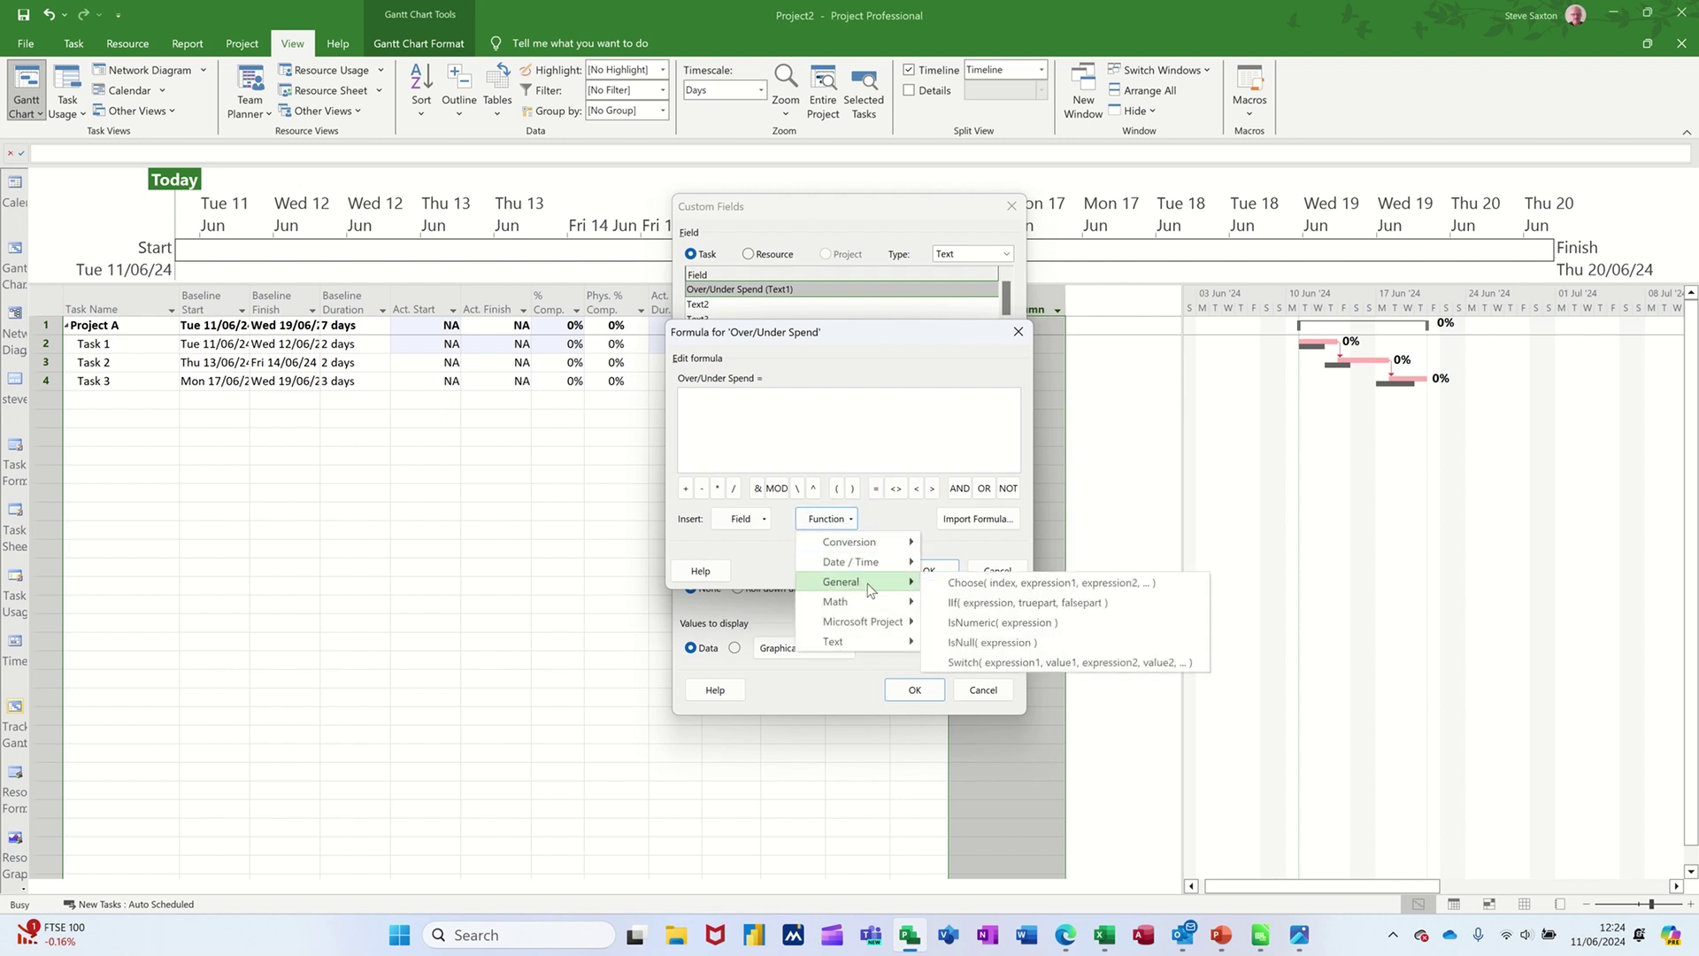
click(985, 605)
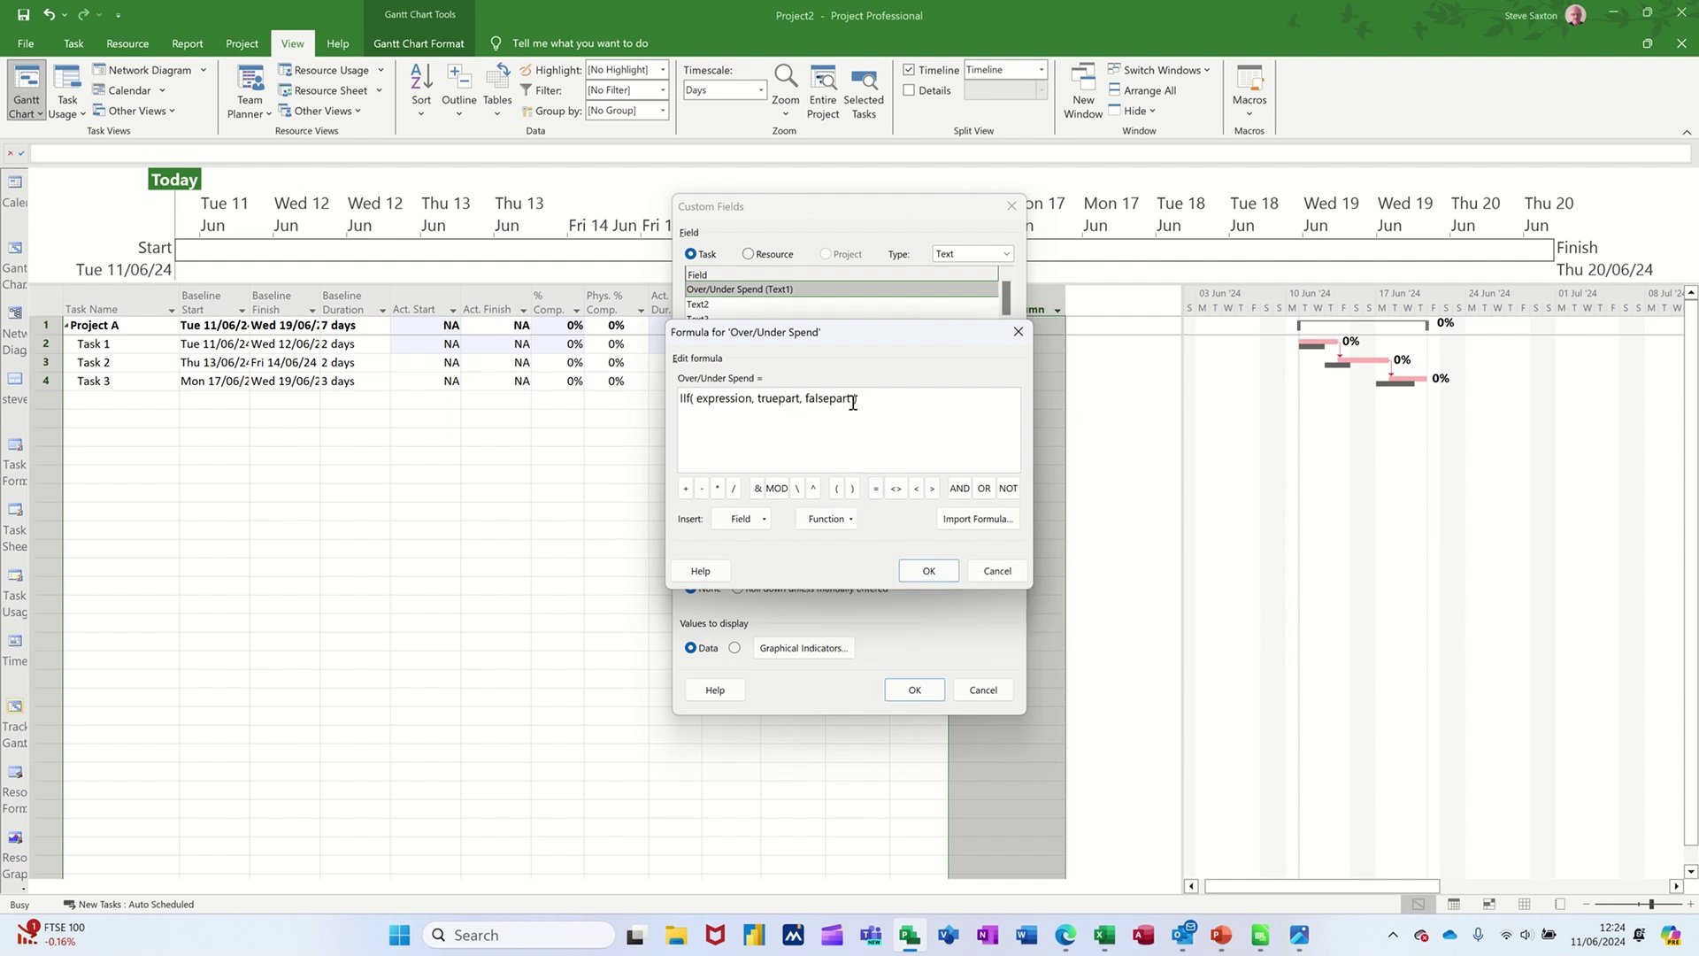
drag(853, 403, 701, 402)
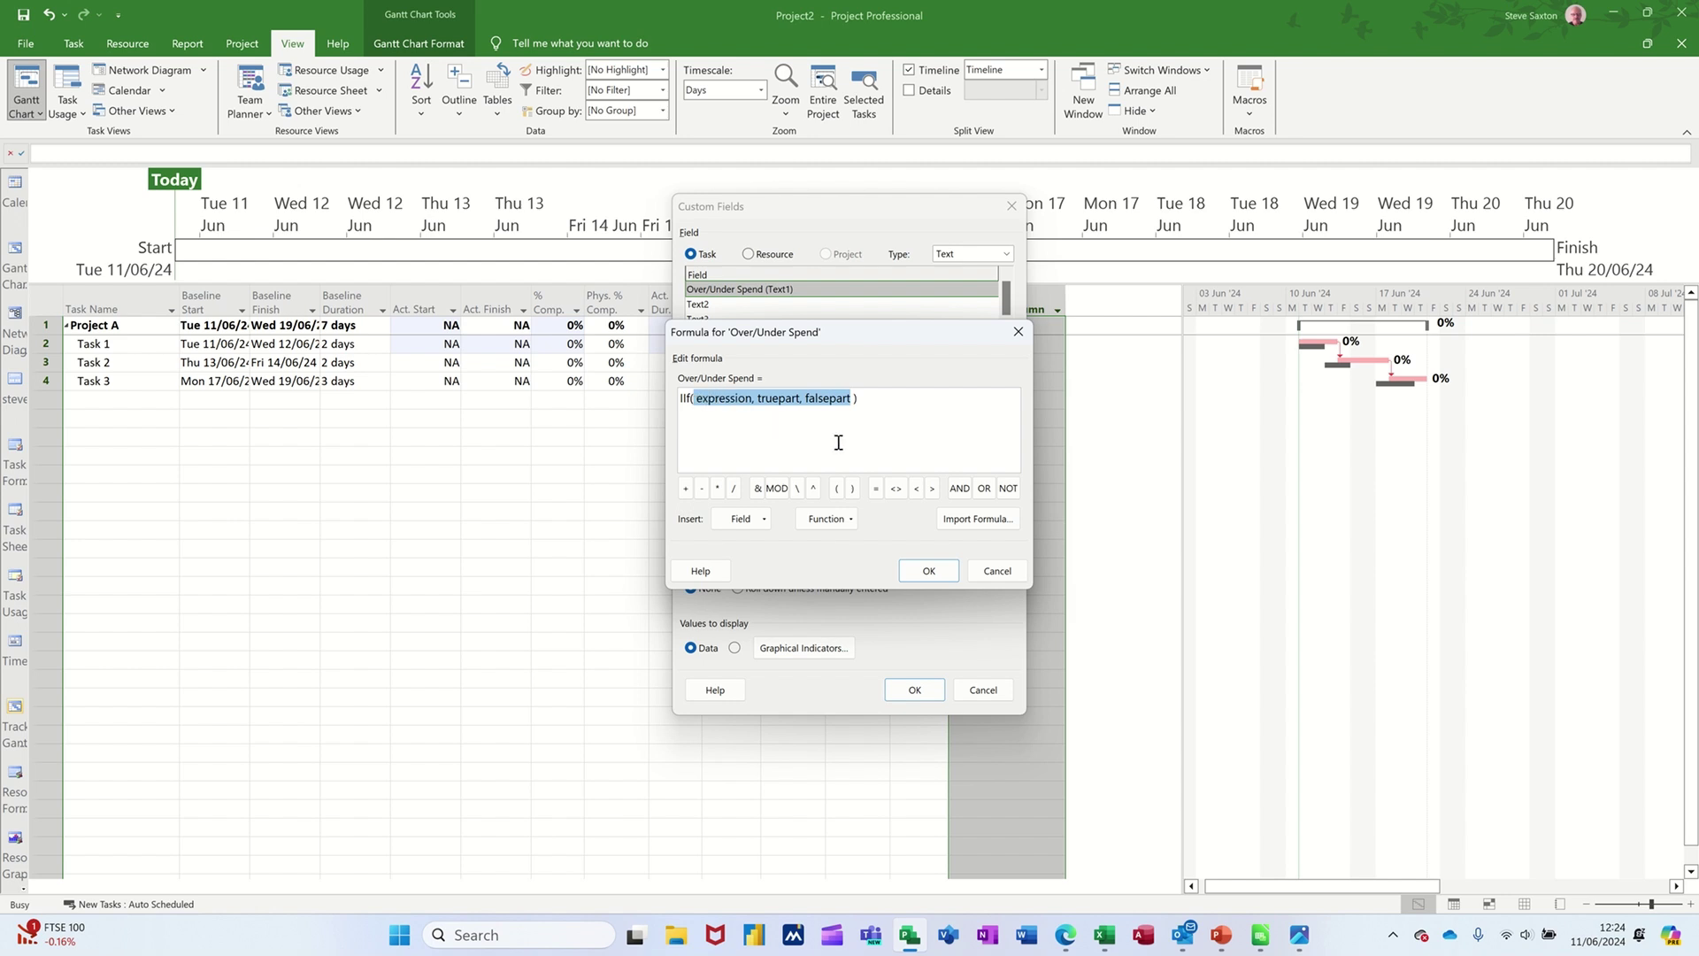
key(Delete)
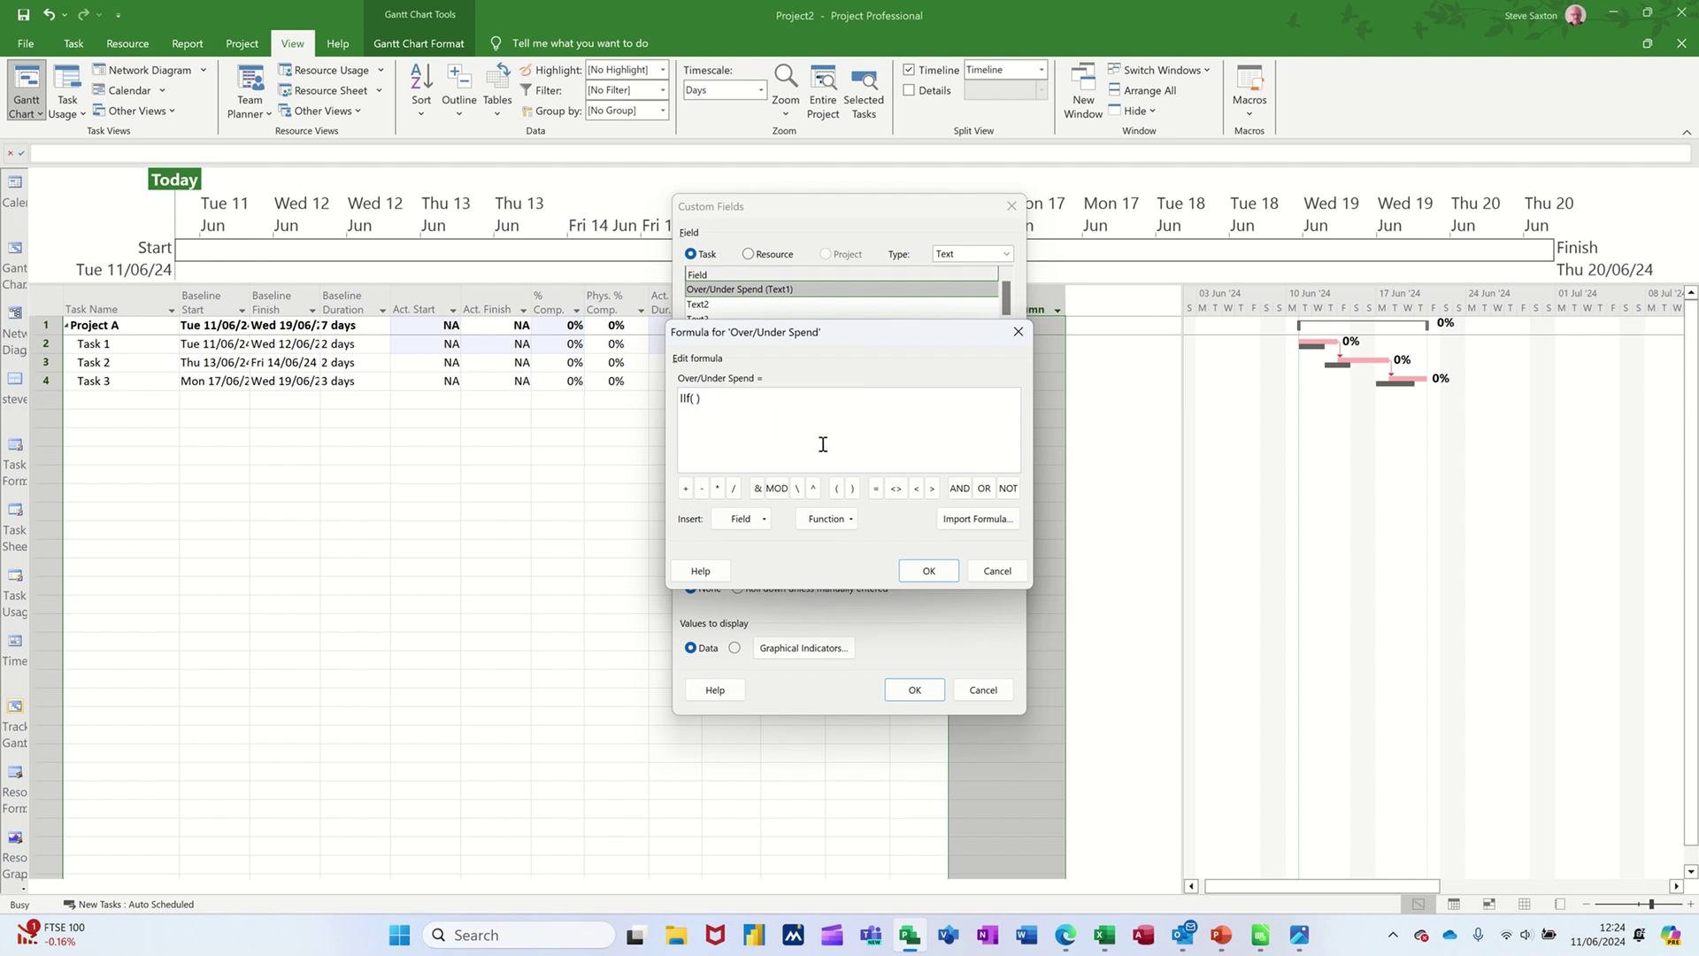
Insert [Actual Cost]= as the IIf condition testing for zero actual cost
click(755, 520)
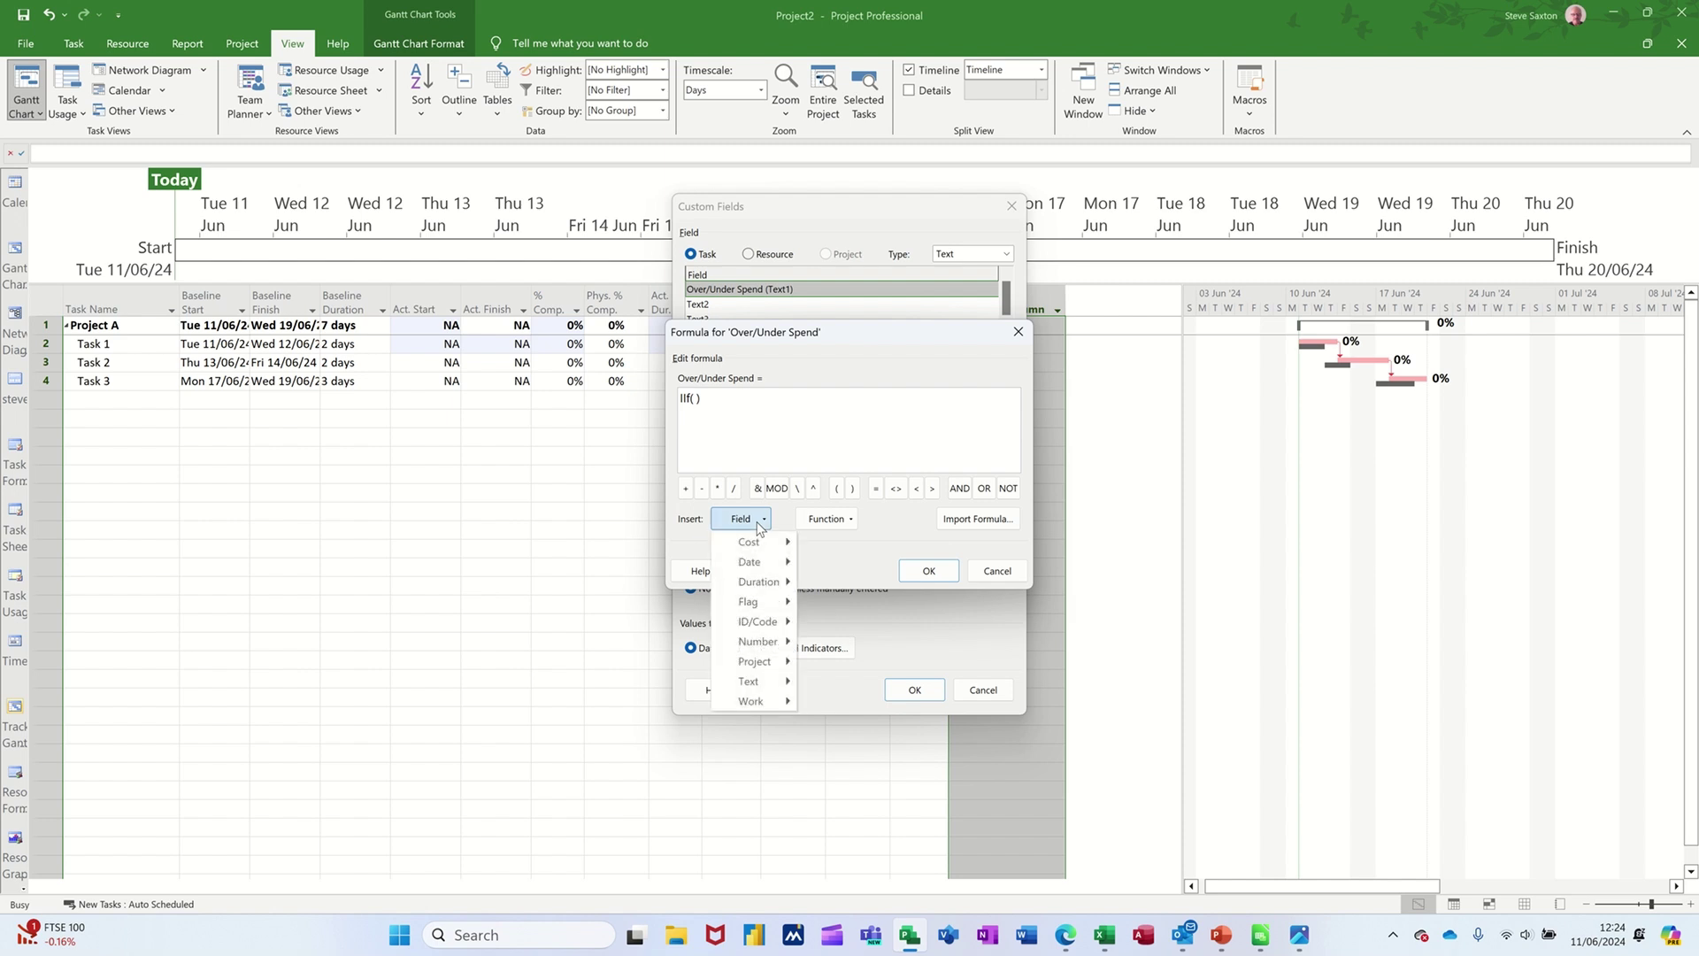
mouse_move(773, 547)
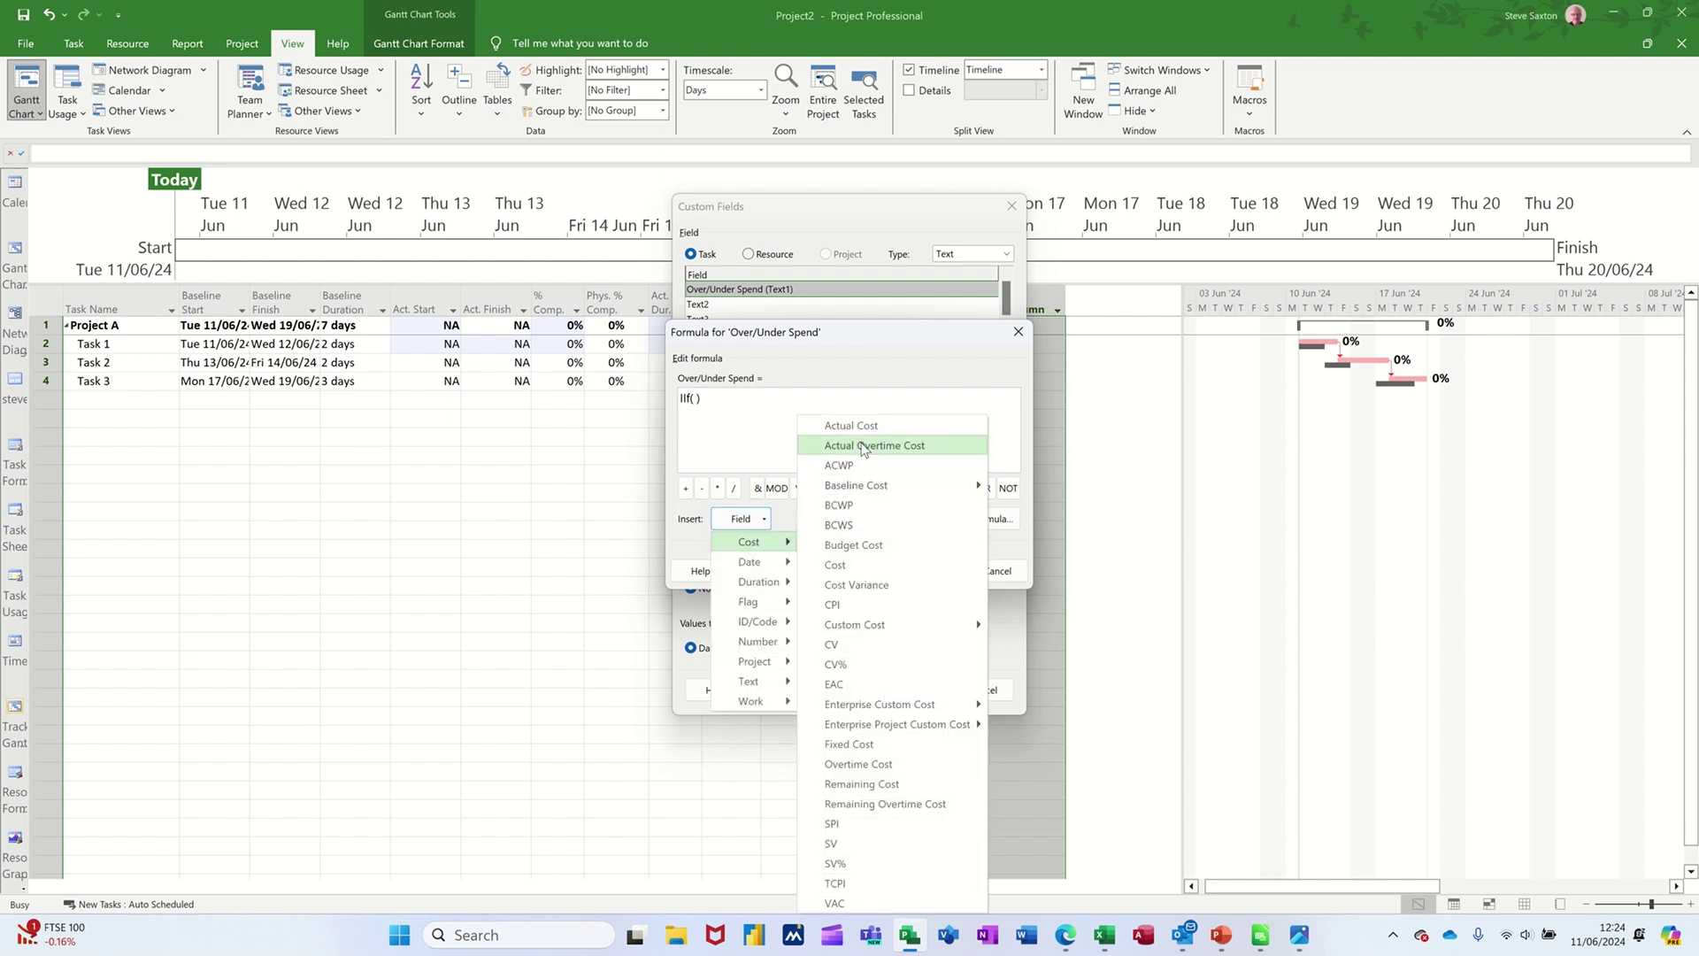
click(862, 429)
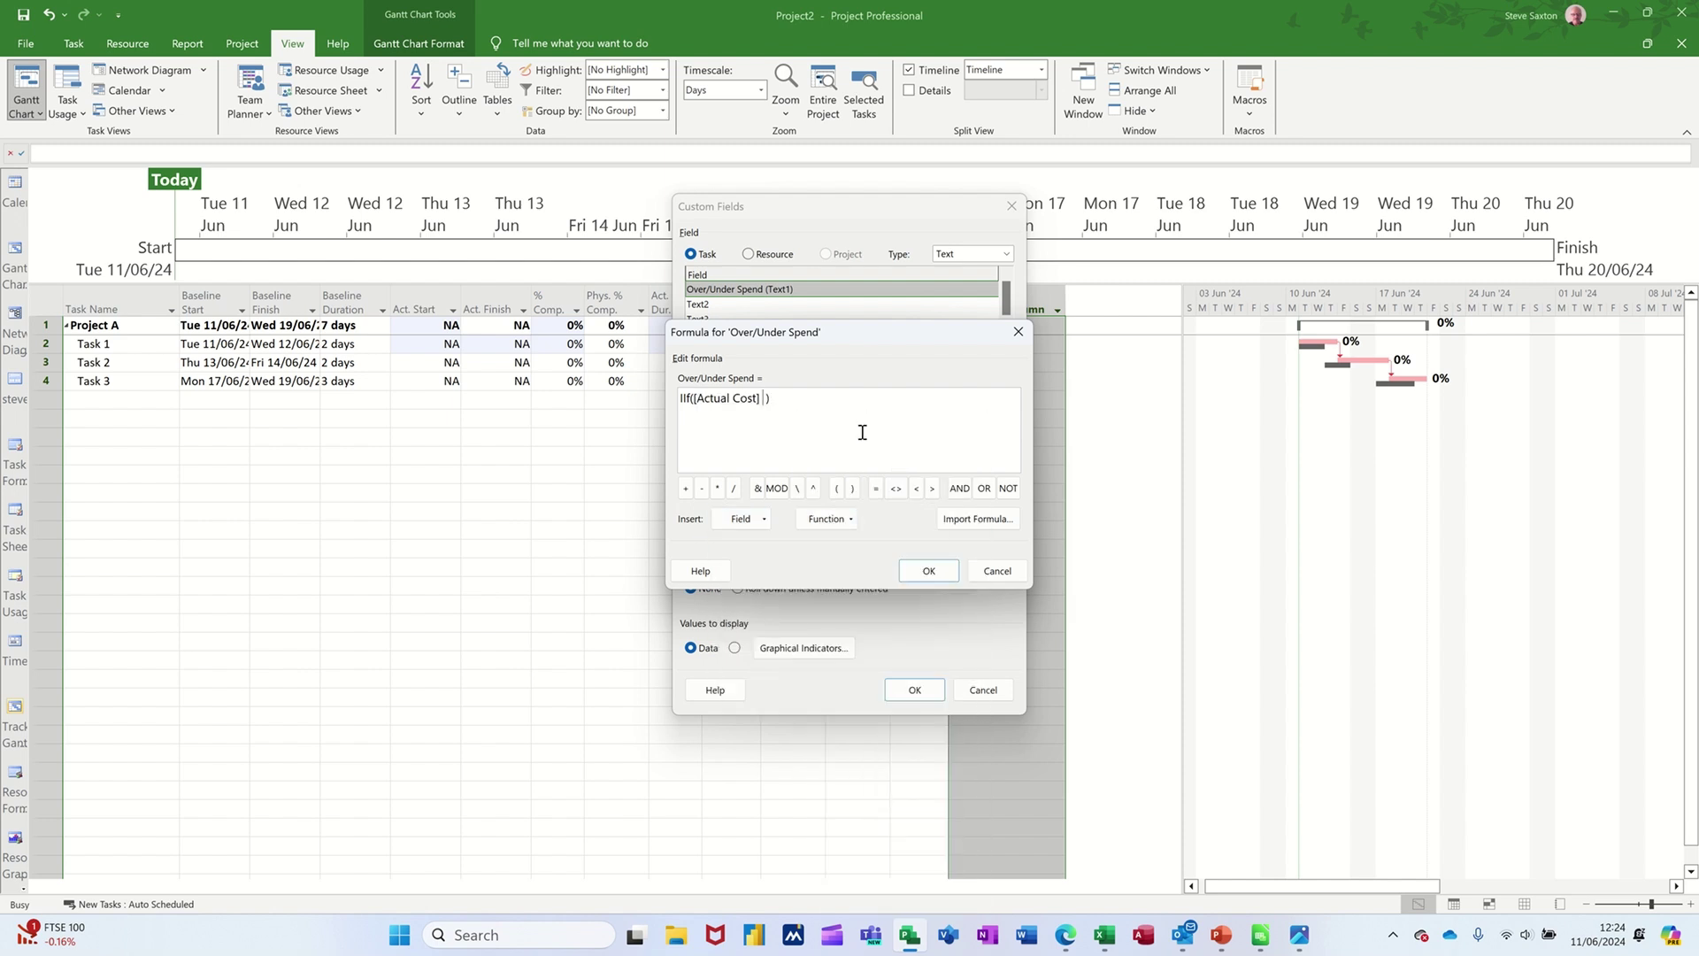
text(=0,"",)
Complete the formula with [Baseline Cost]-[Actual Cost] as the false result and accept it
click(762, 520)
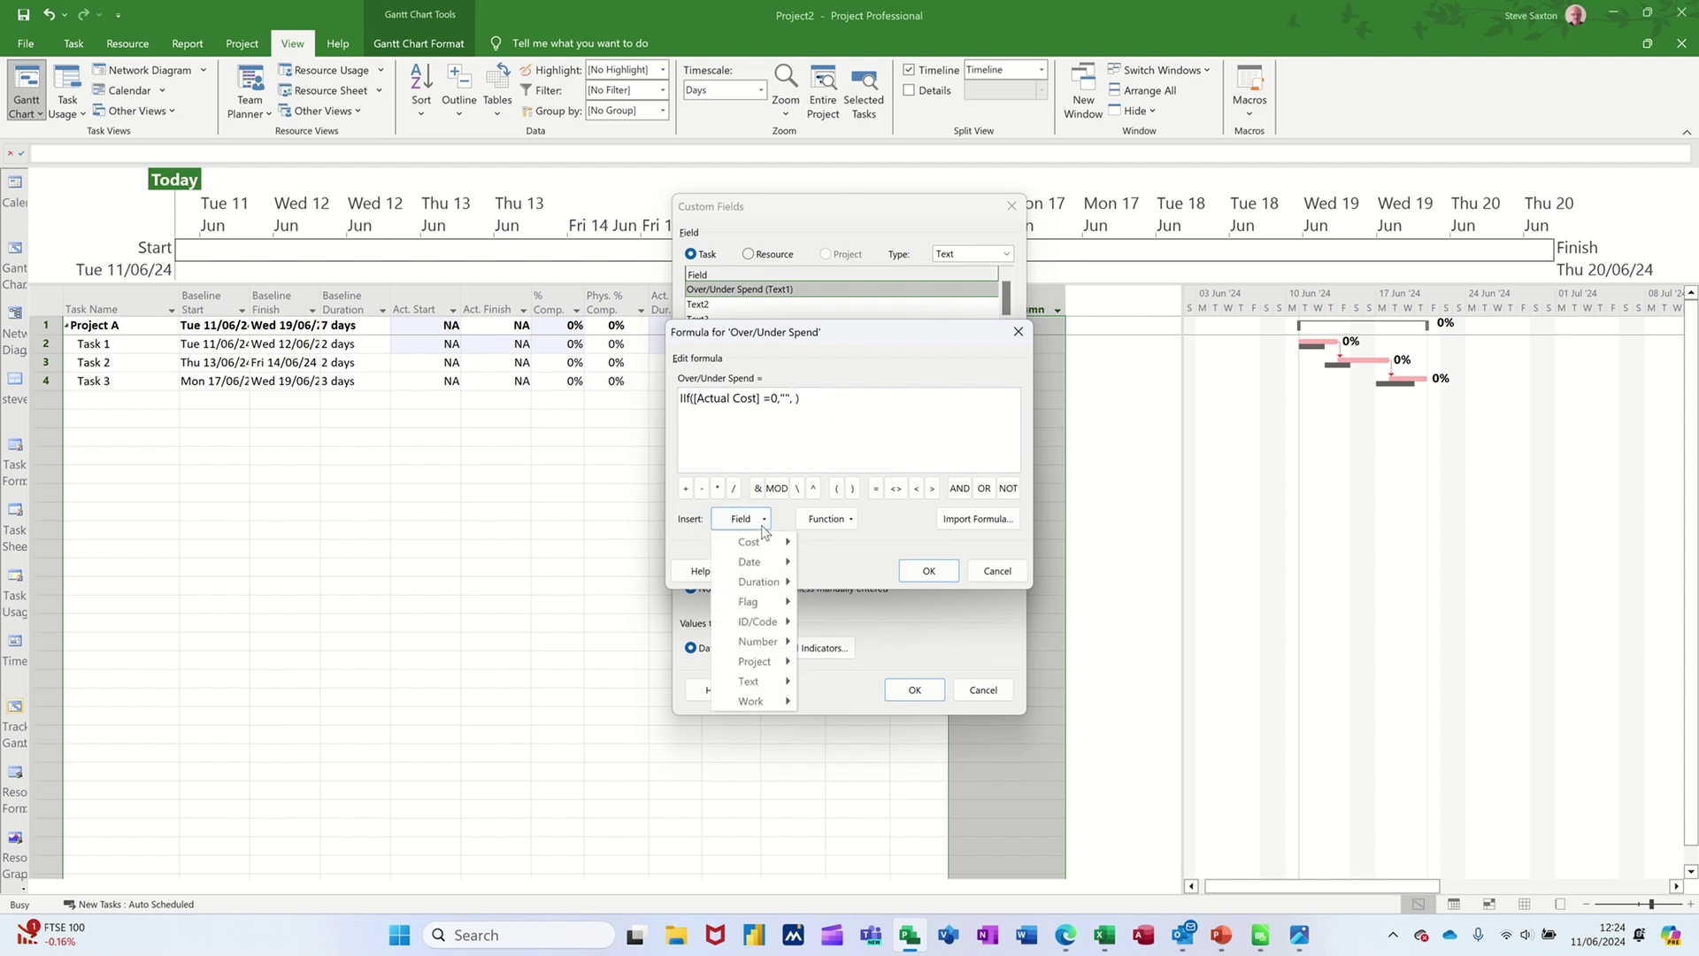
mouse_move(769, 551)
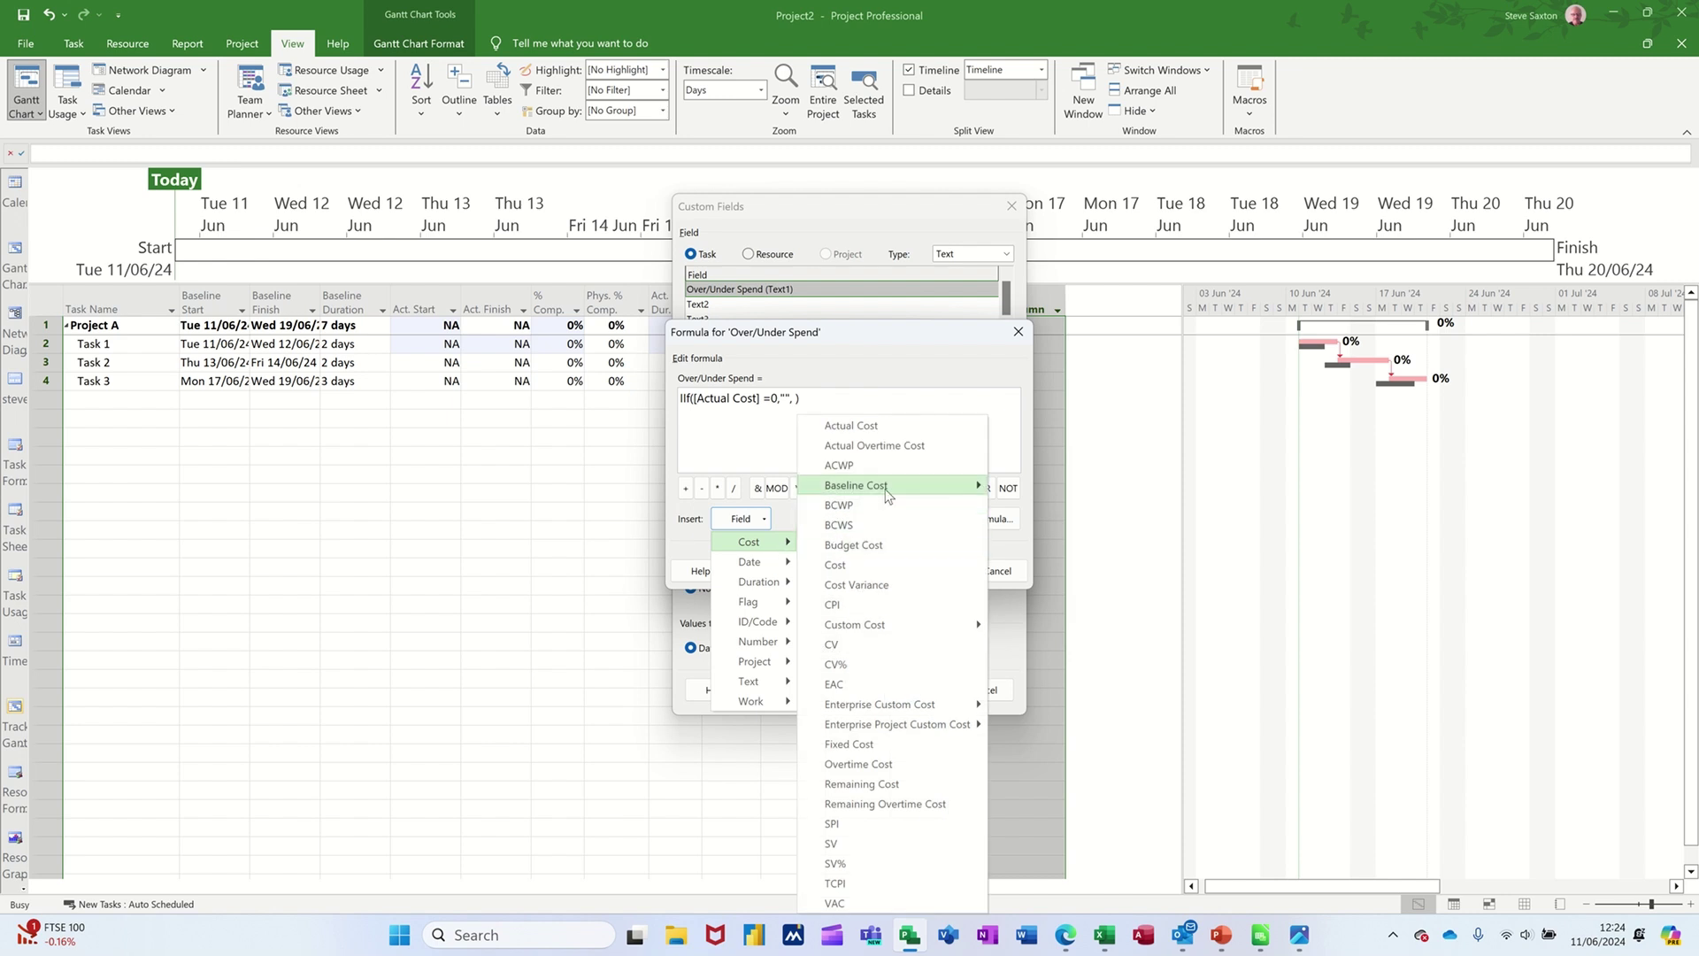
mouse_move(889, 495)
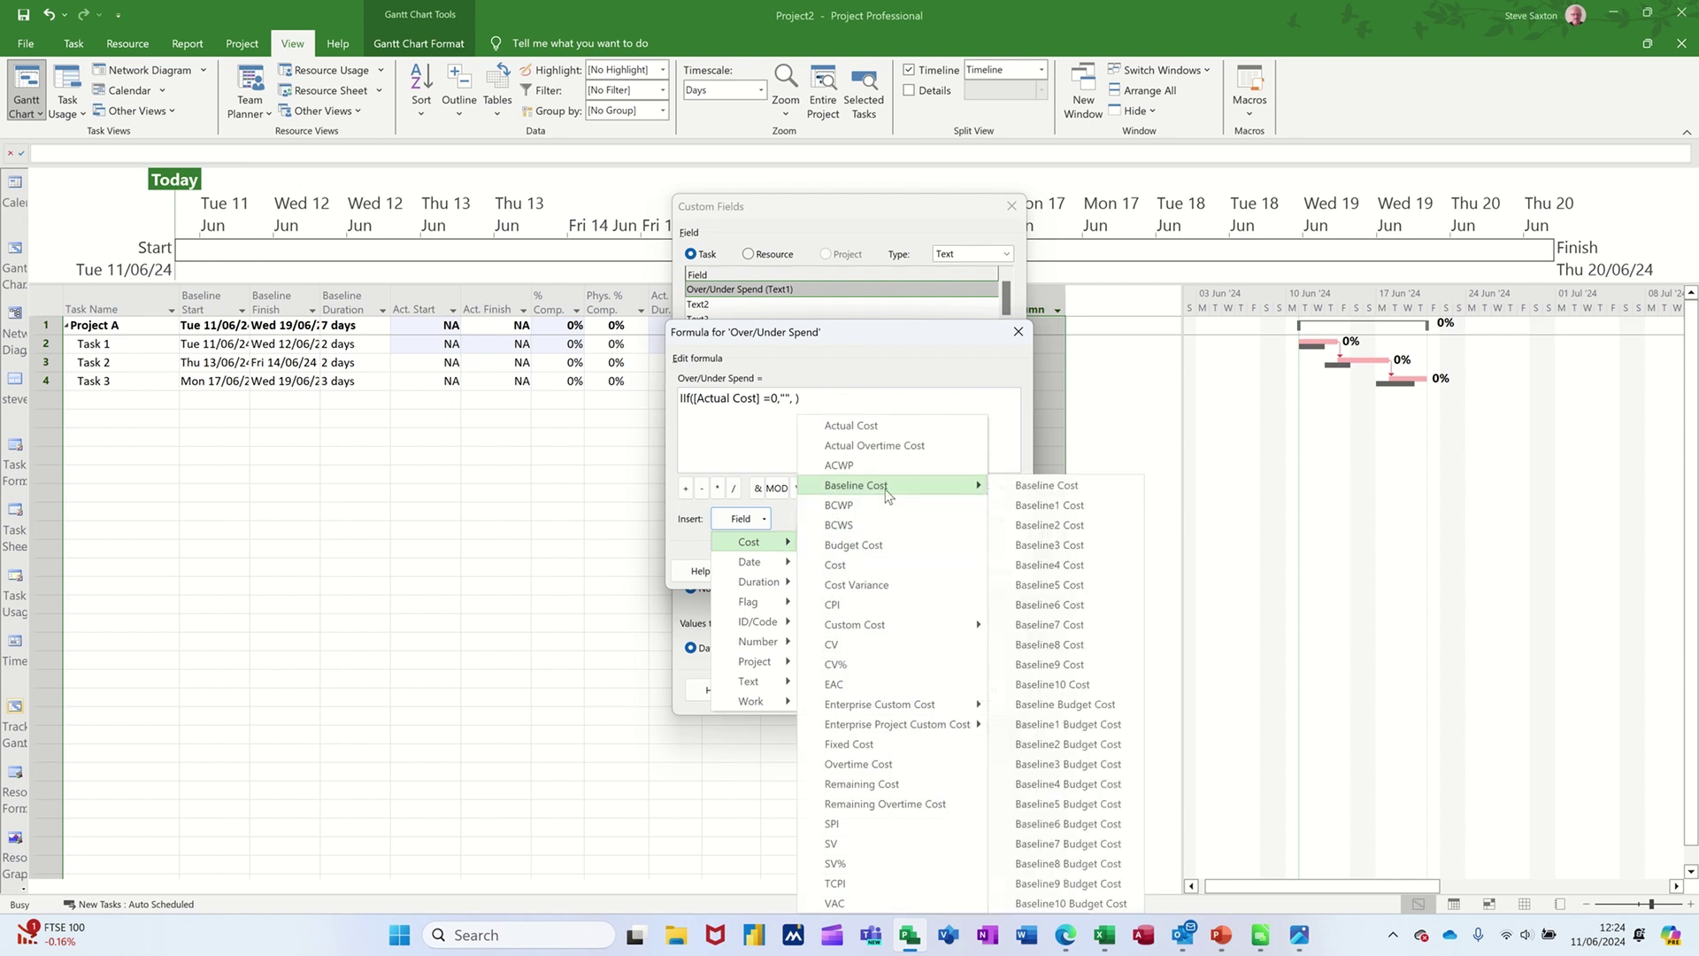
click(1028, 492)
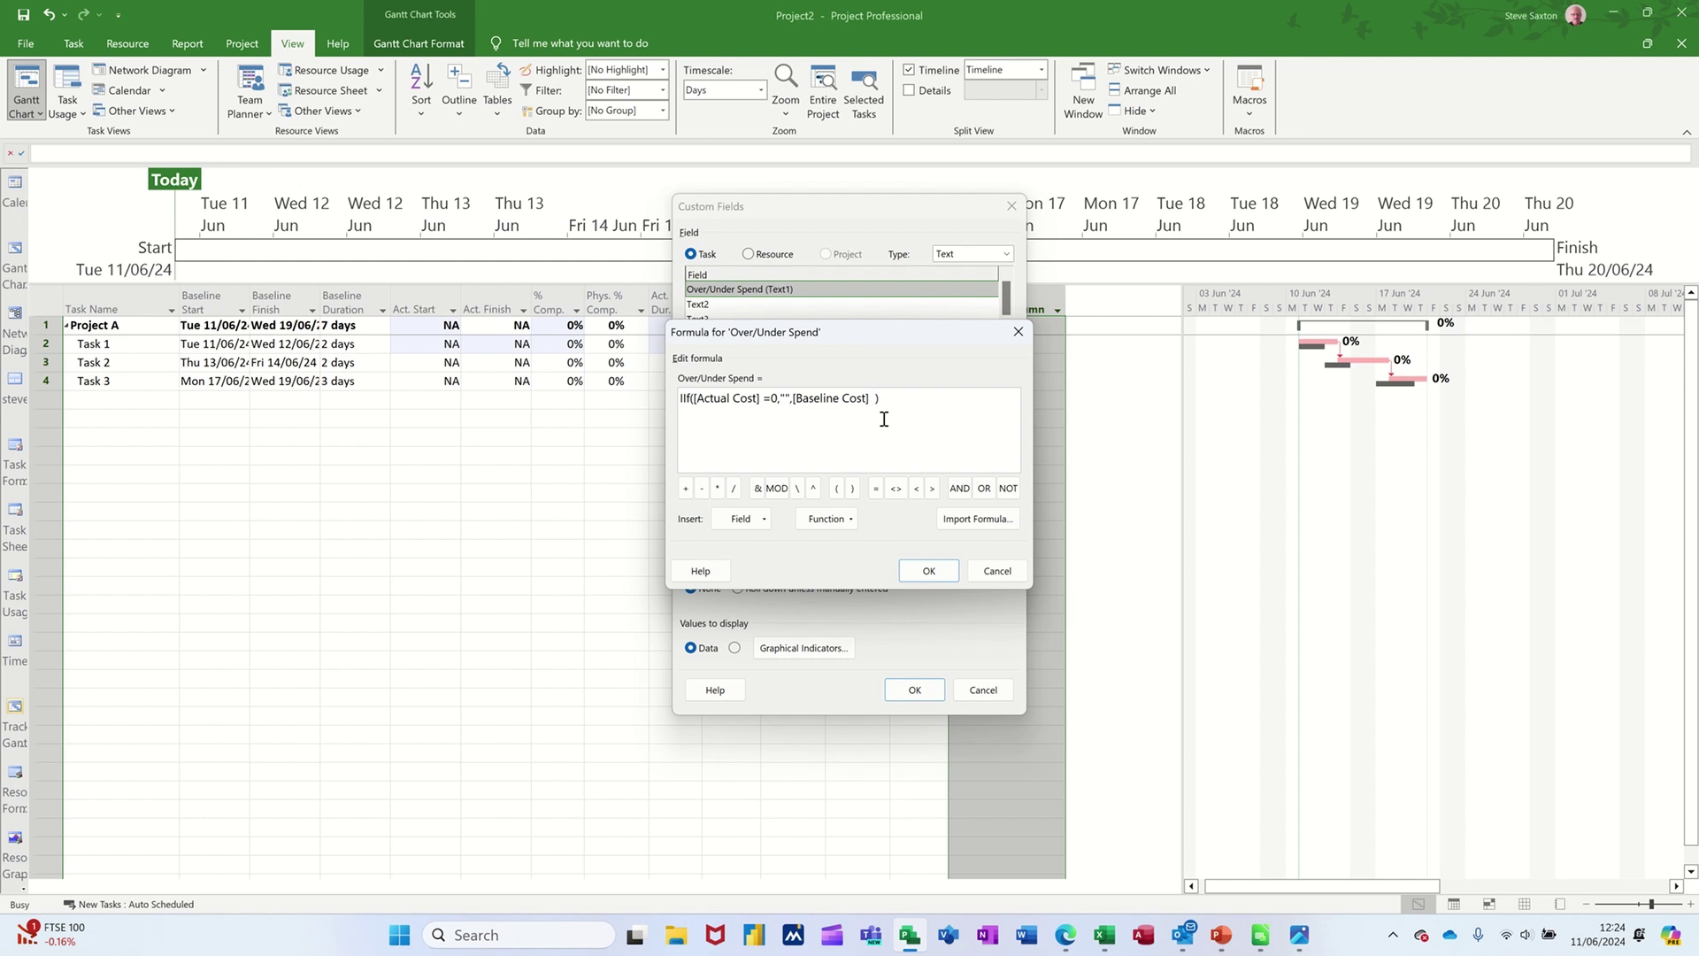
click(765, 522)
mouse_move(771, 550)
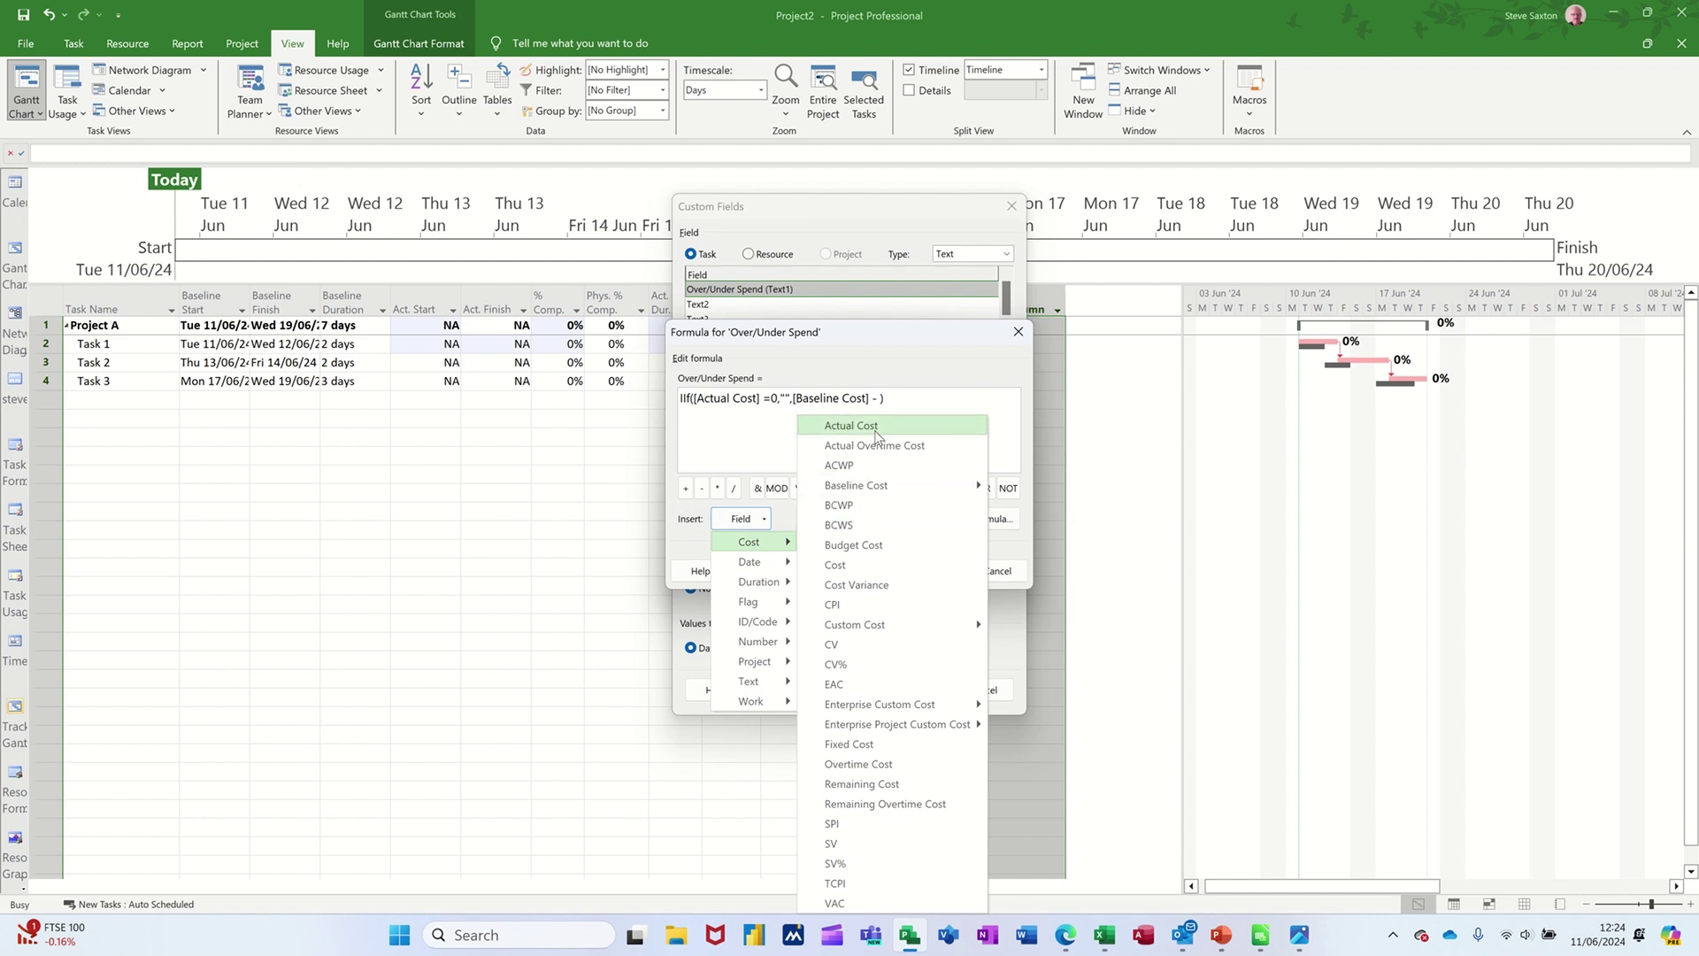
click(877, 426)
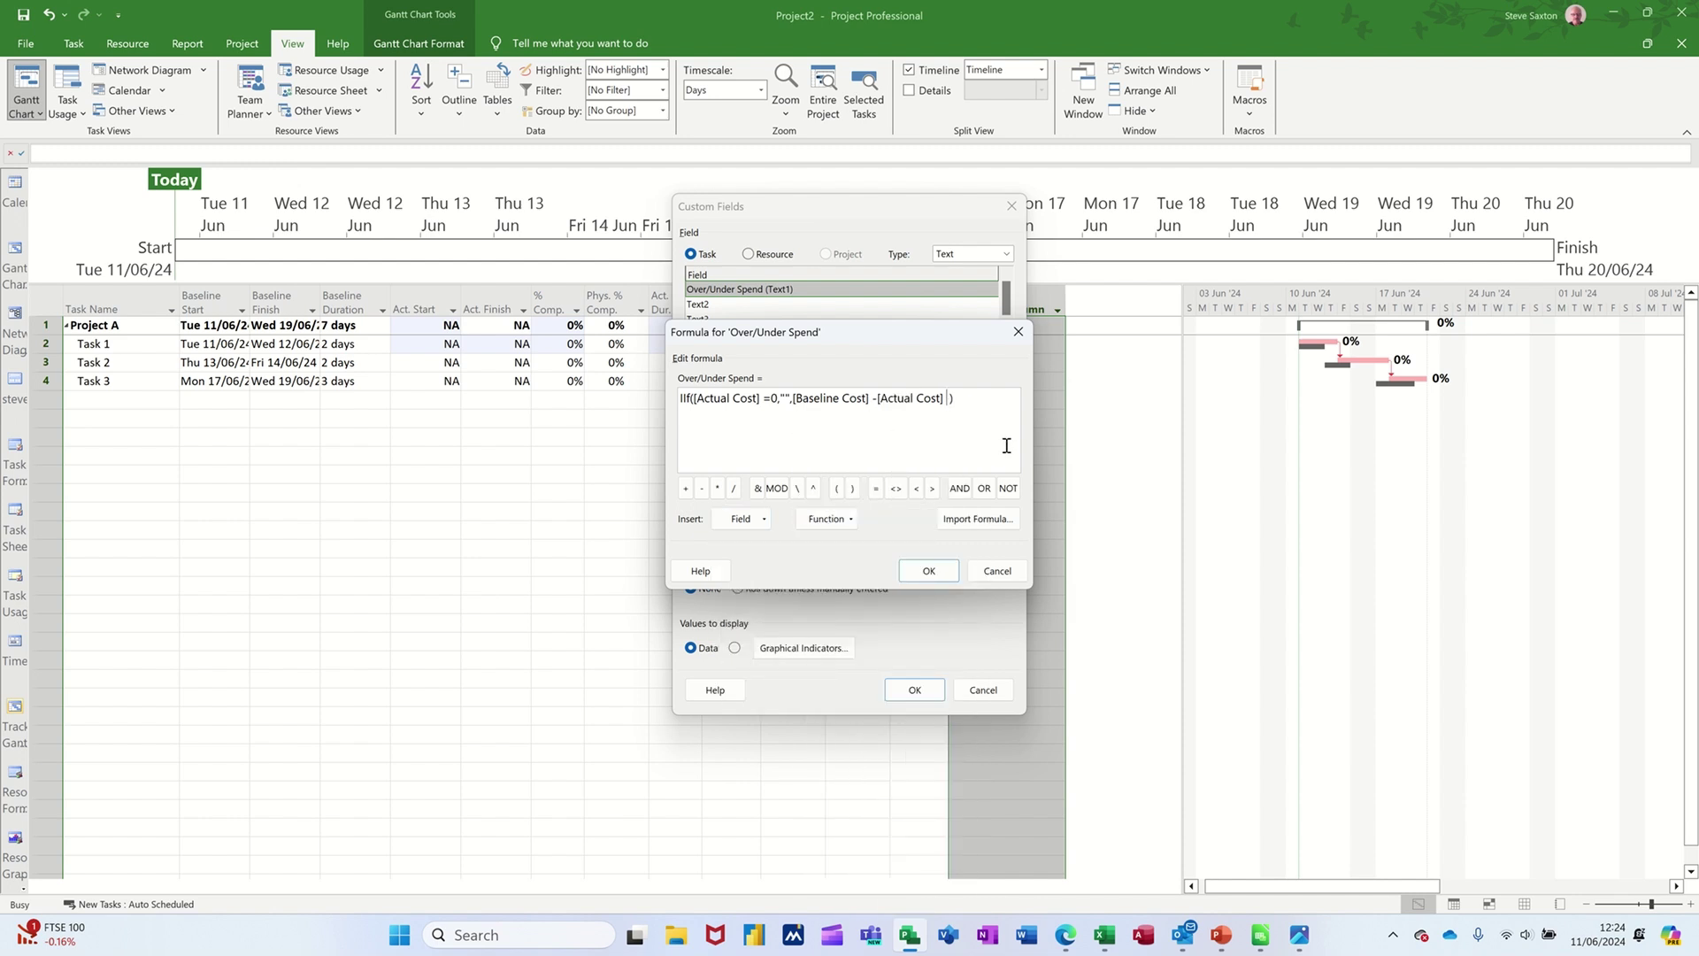
click(925, 570)
Save the new field definition and insert an Over/Under Spend column at the table's end
click(824, 535)
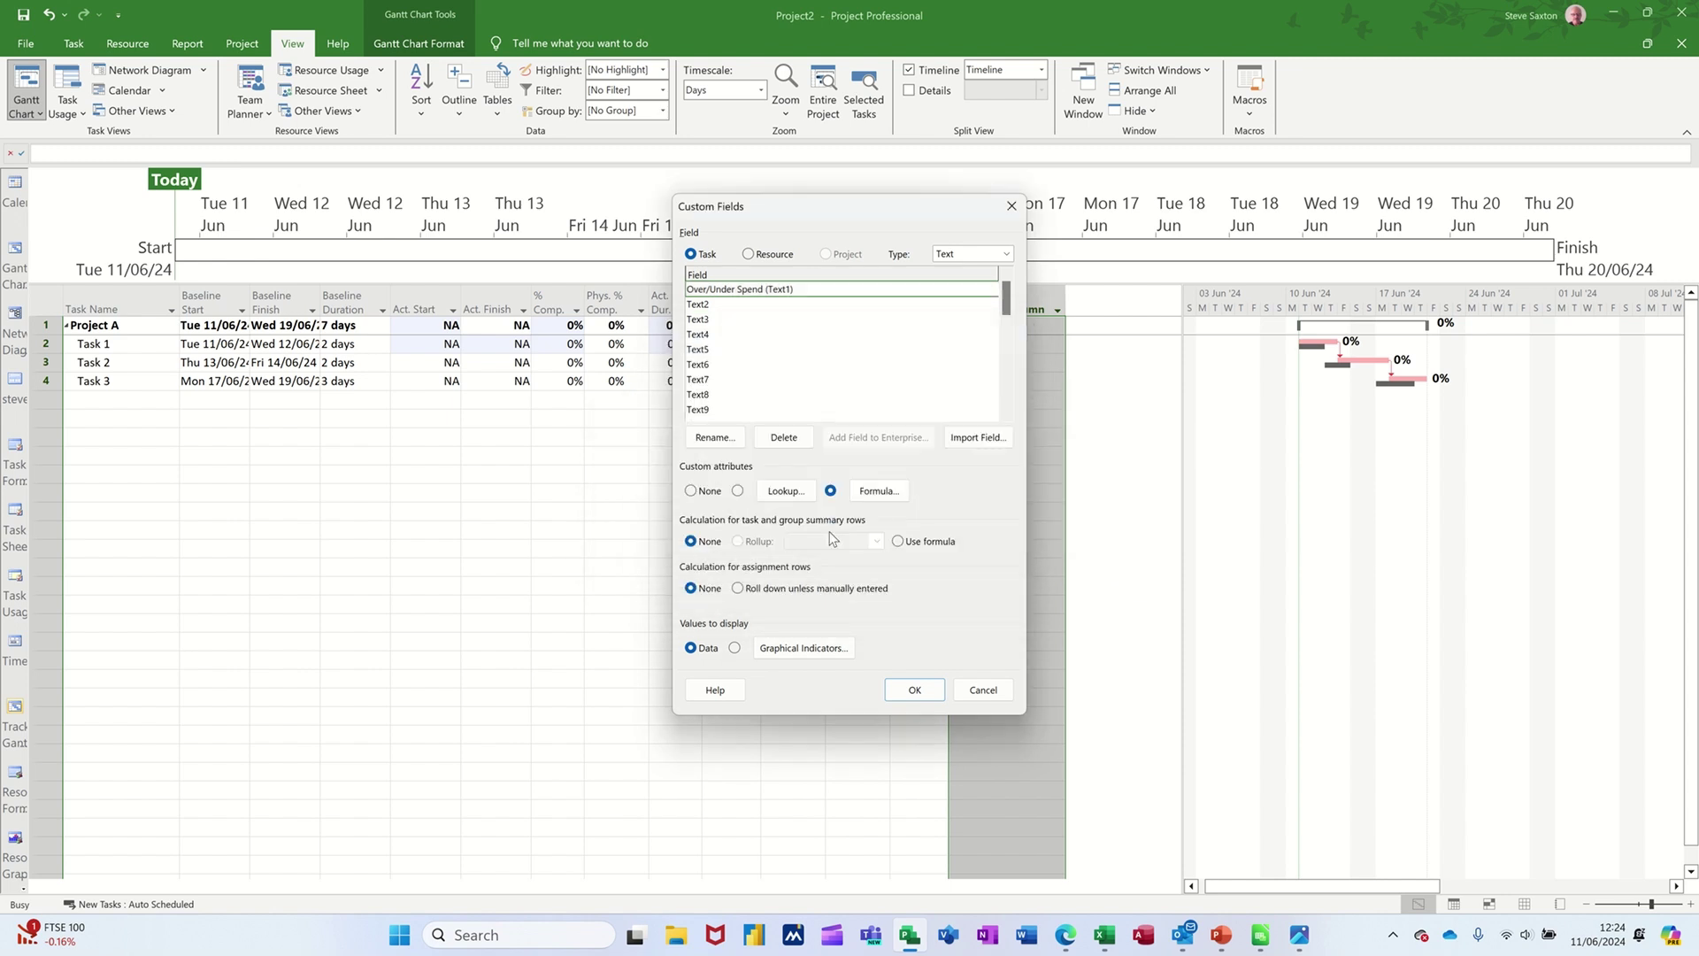
click(916, 689)
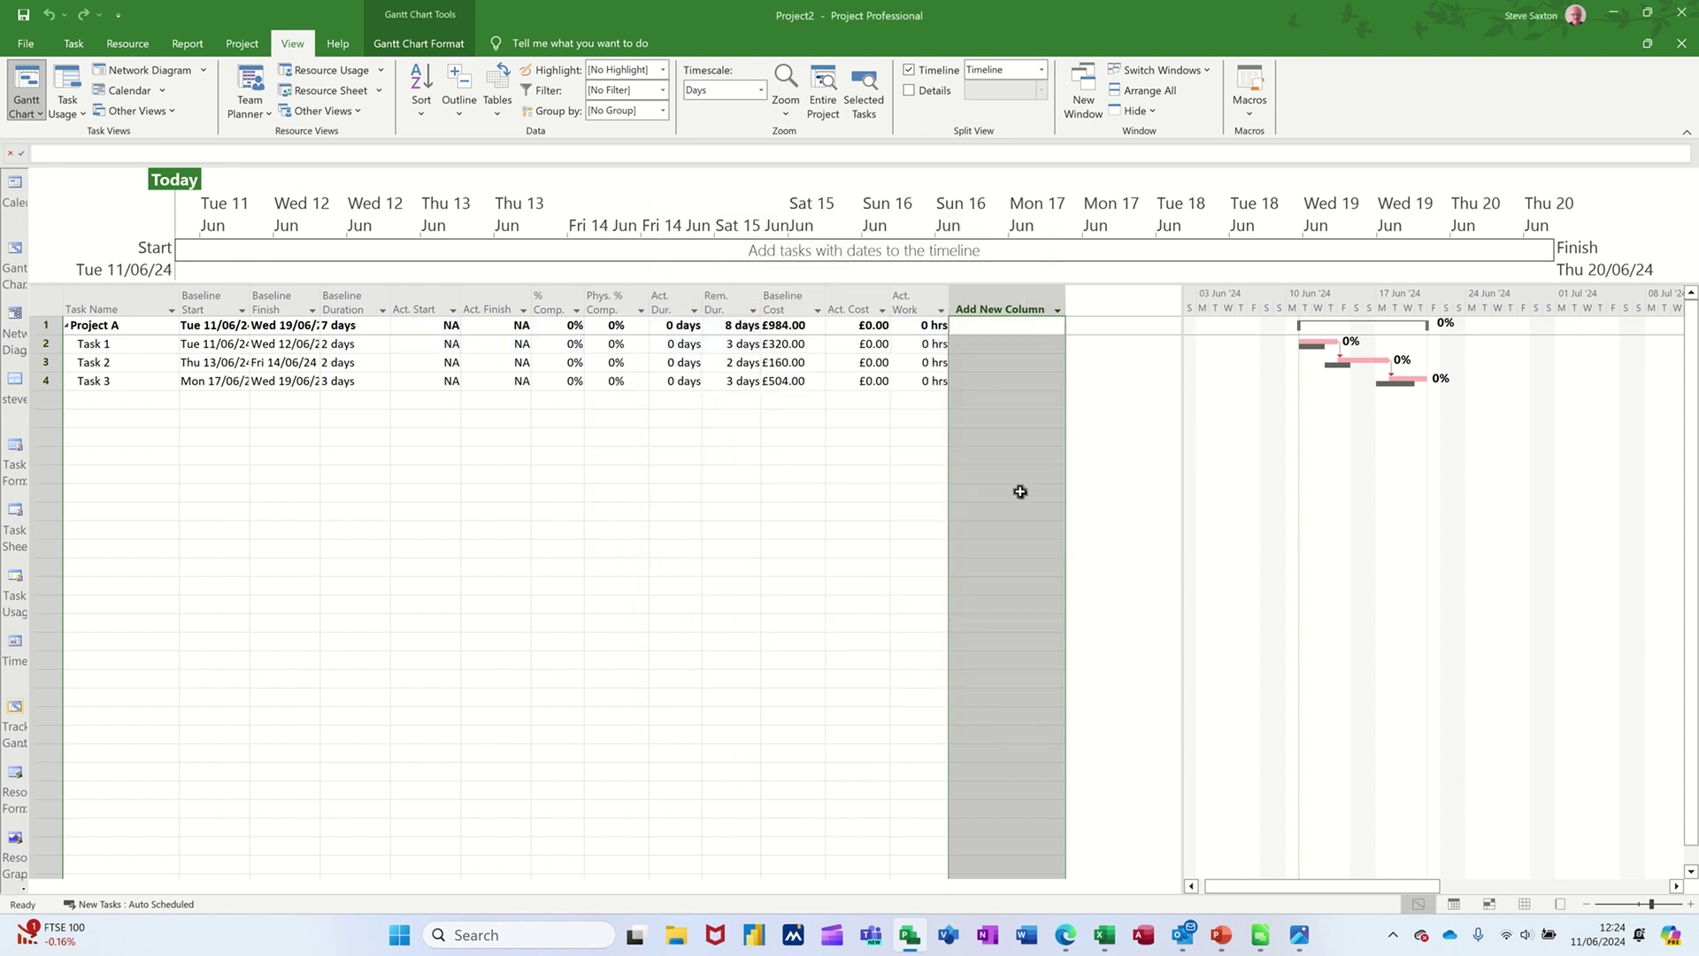
right_click(1001, 302)
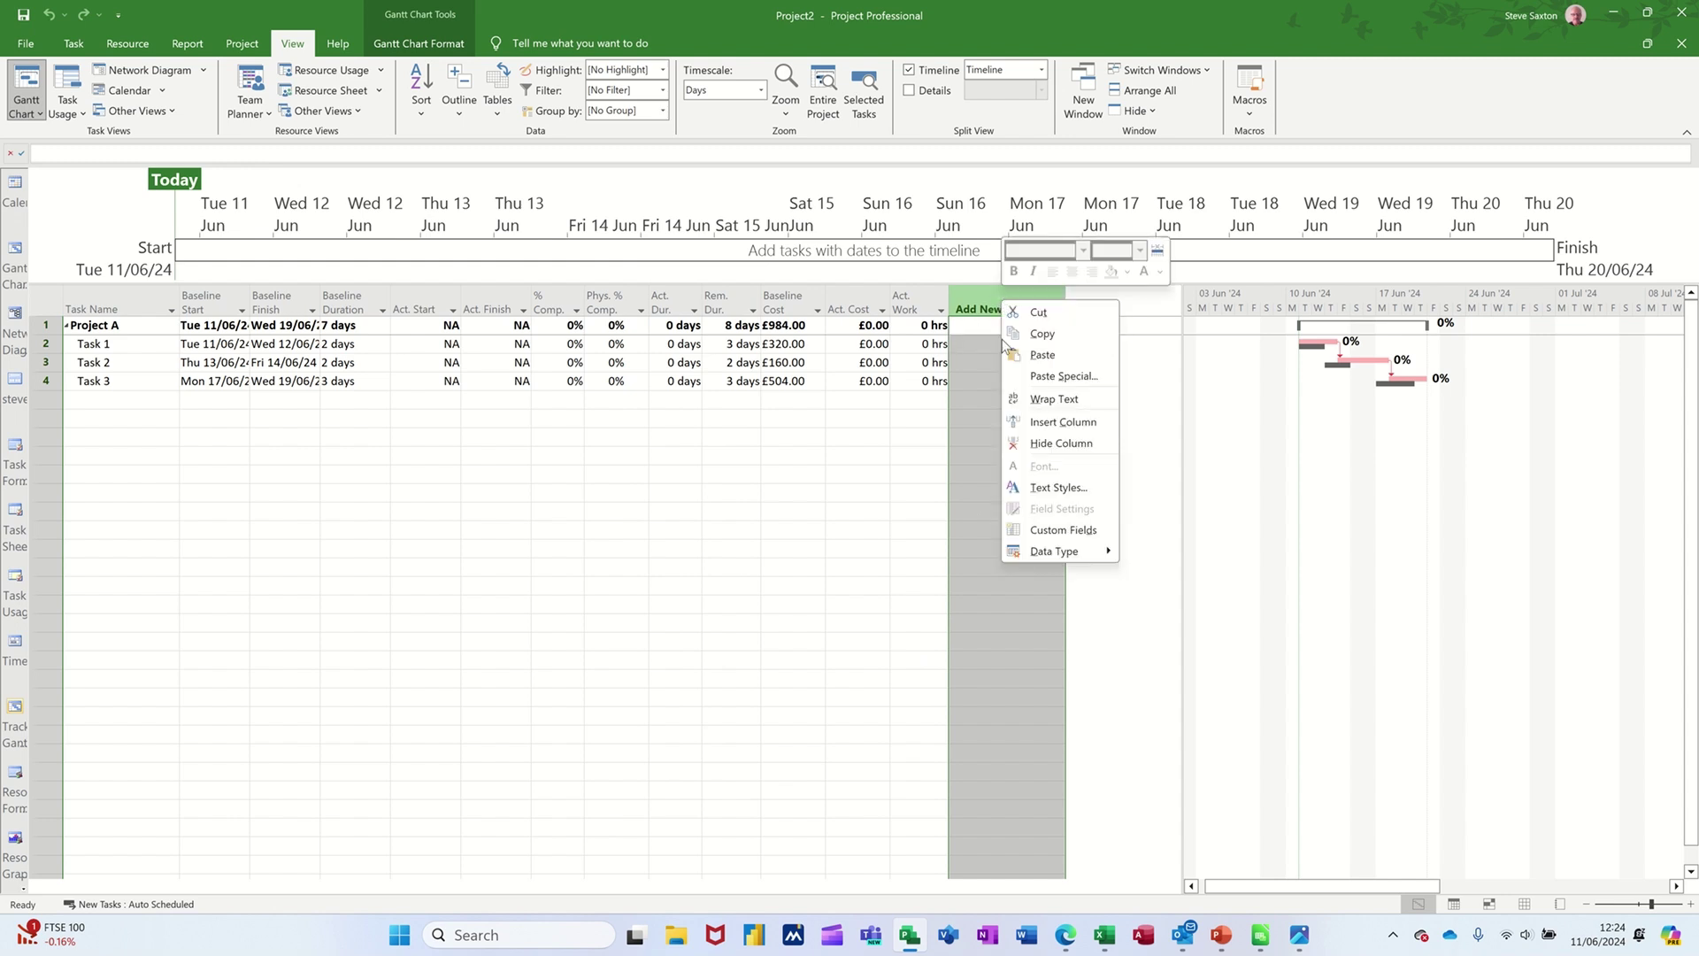
click(1009, 422)
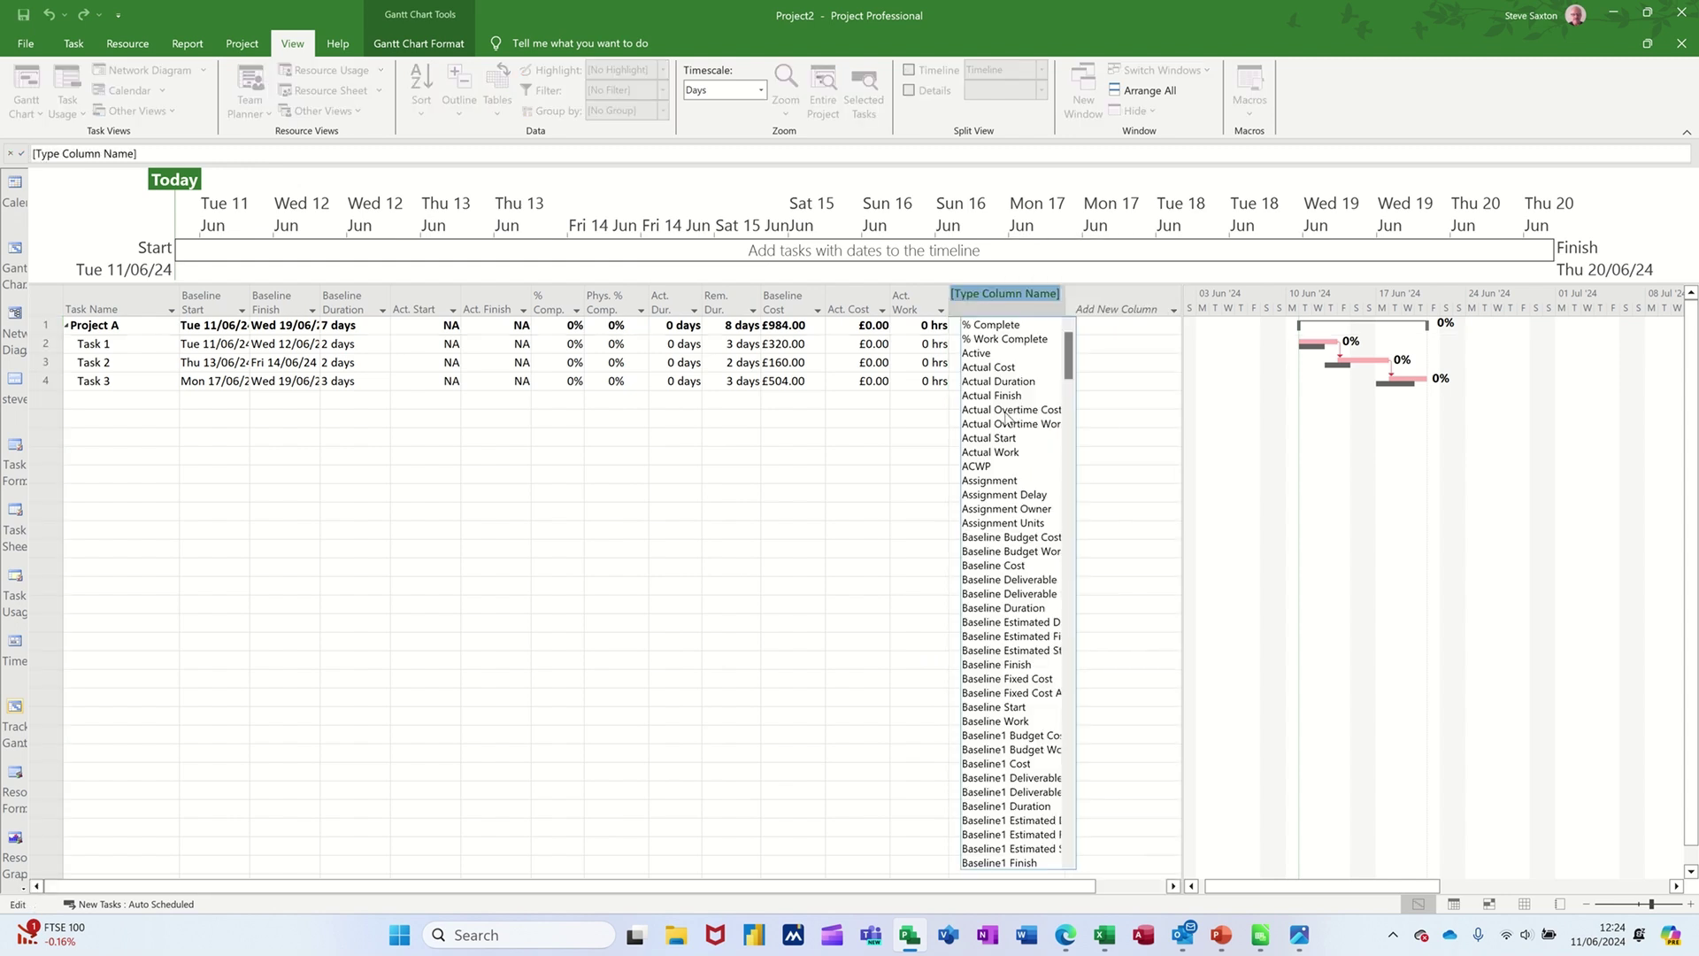
text(task Calendar)
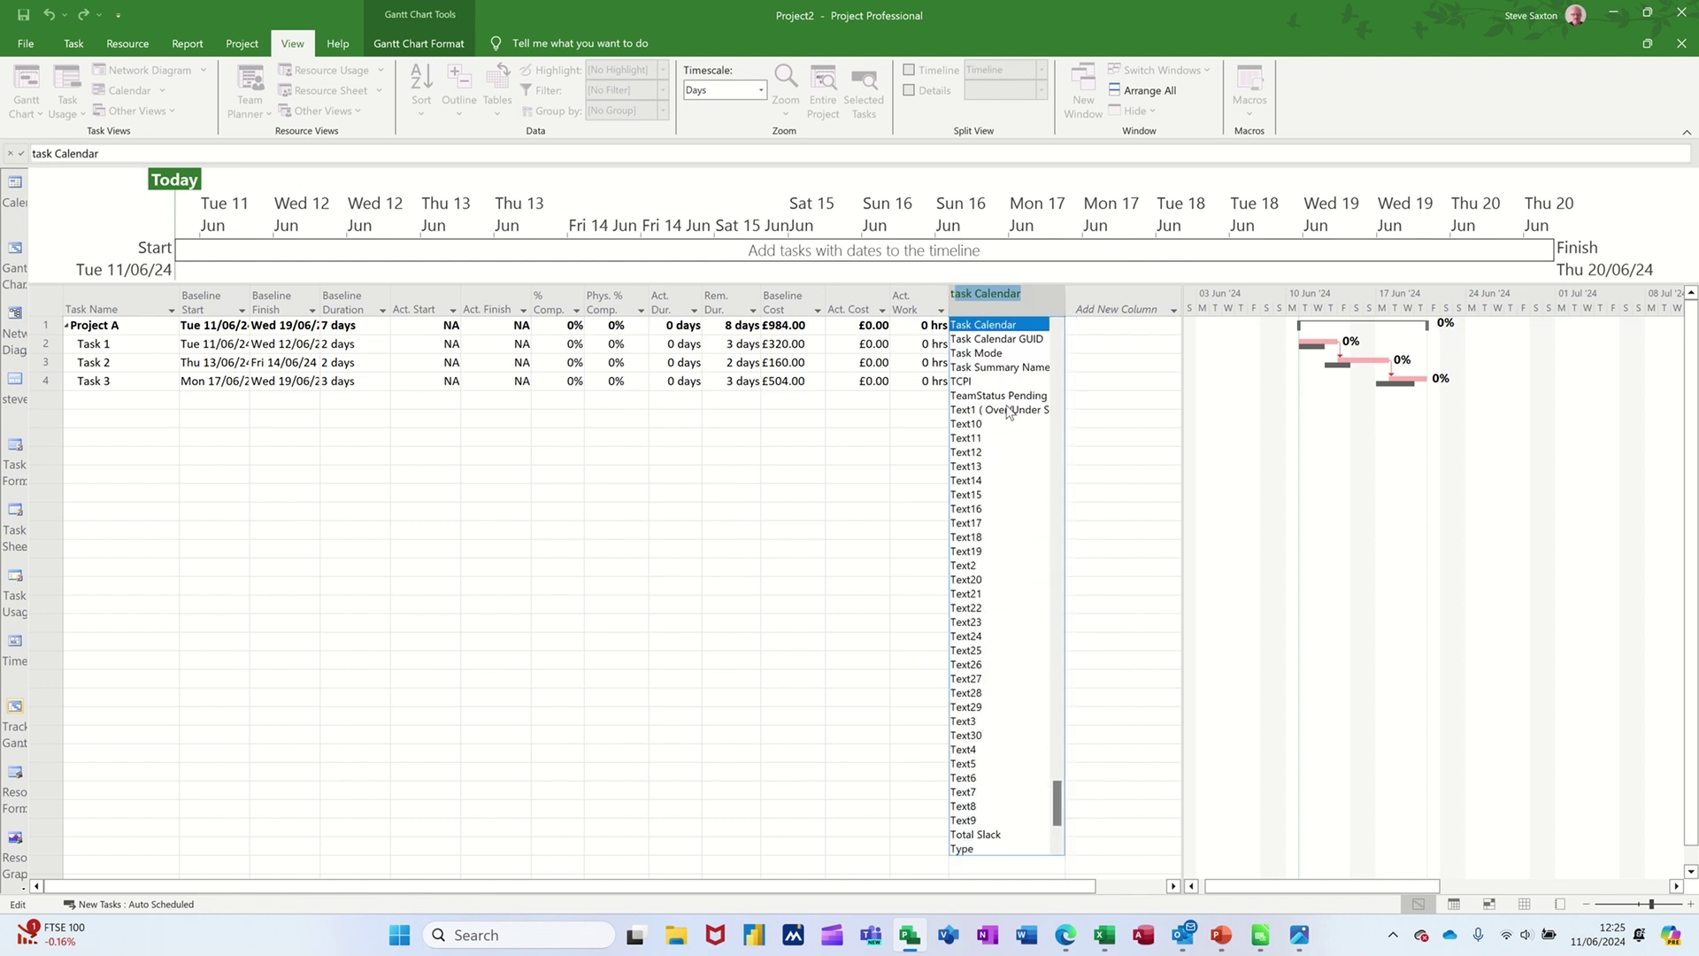
click(1009, 411)
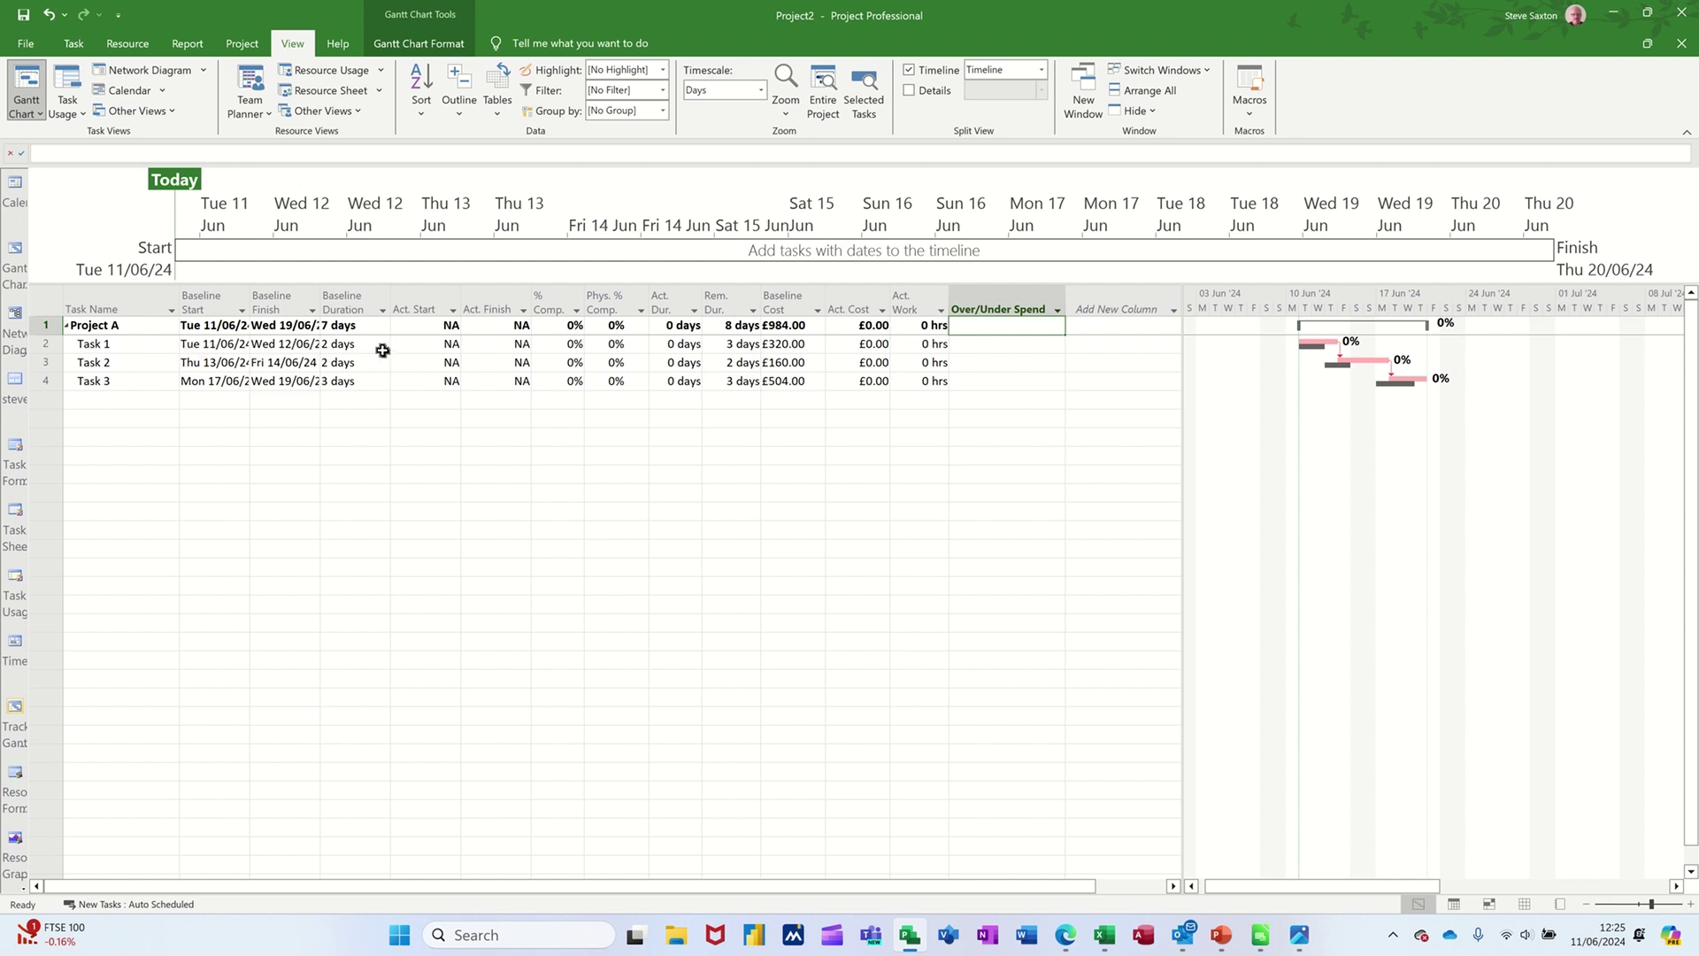
Enter 3 days actual duration for Task 1, giving an Over/Under Spend of -160
click(675, 343)
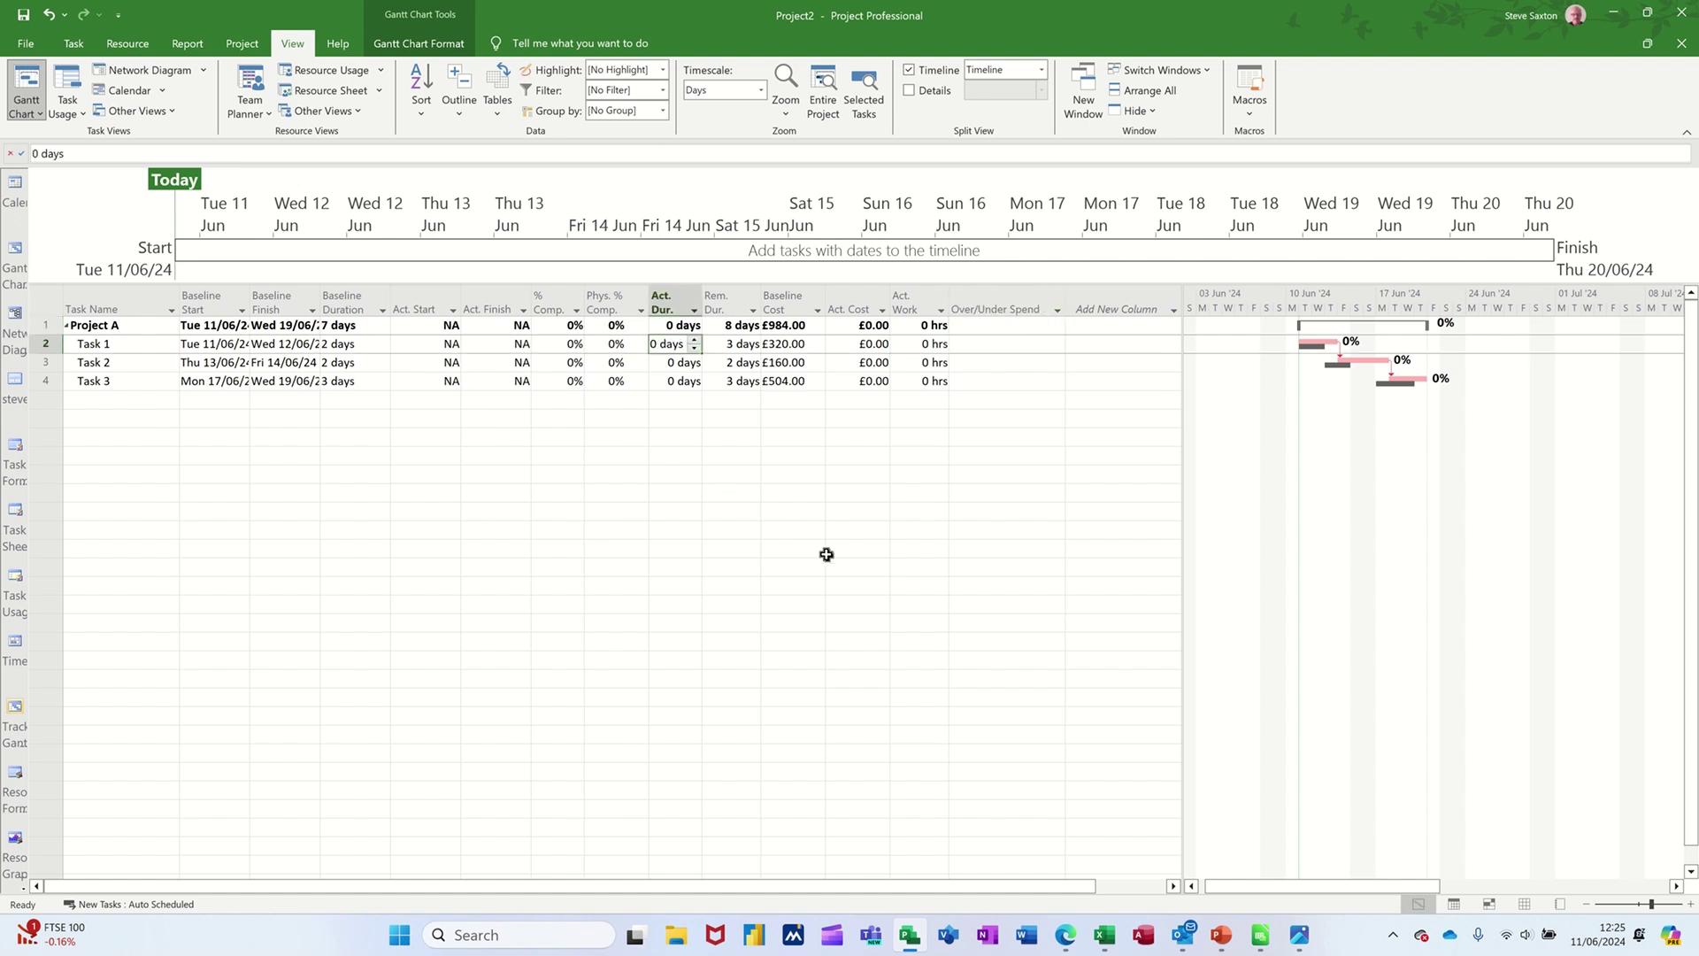
text(3)
key(Return)
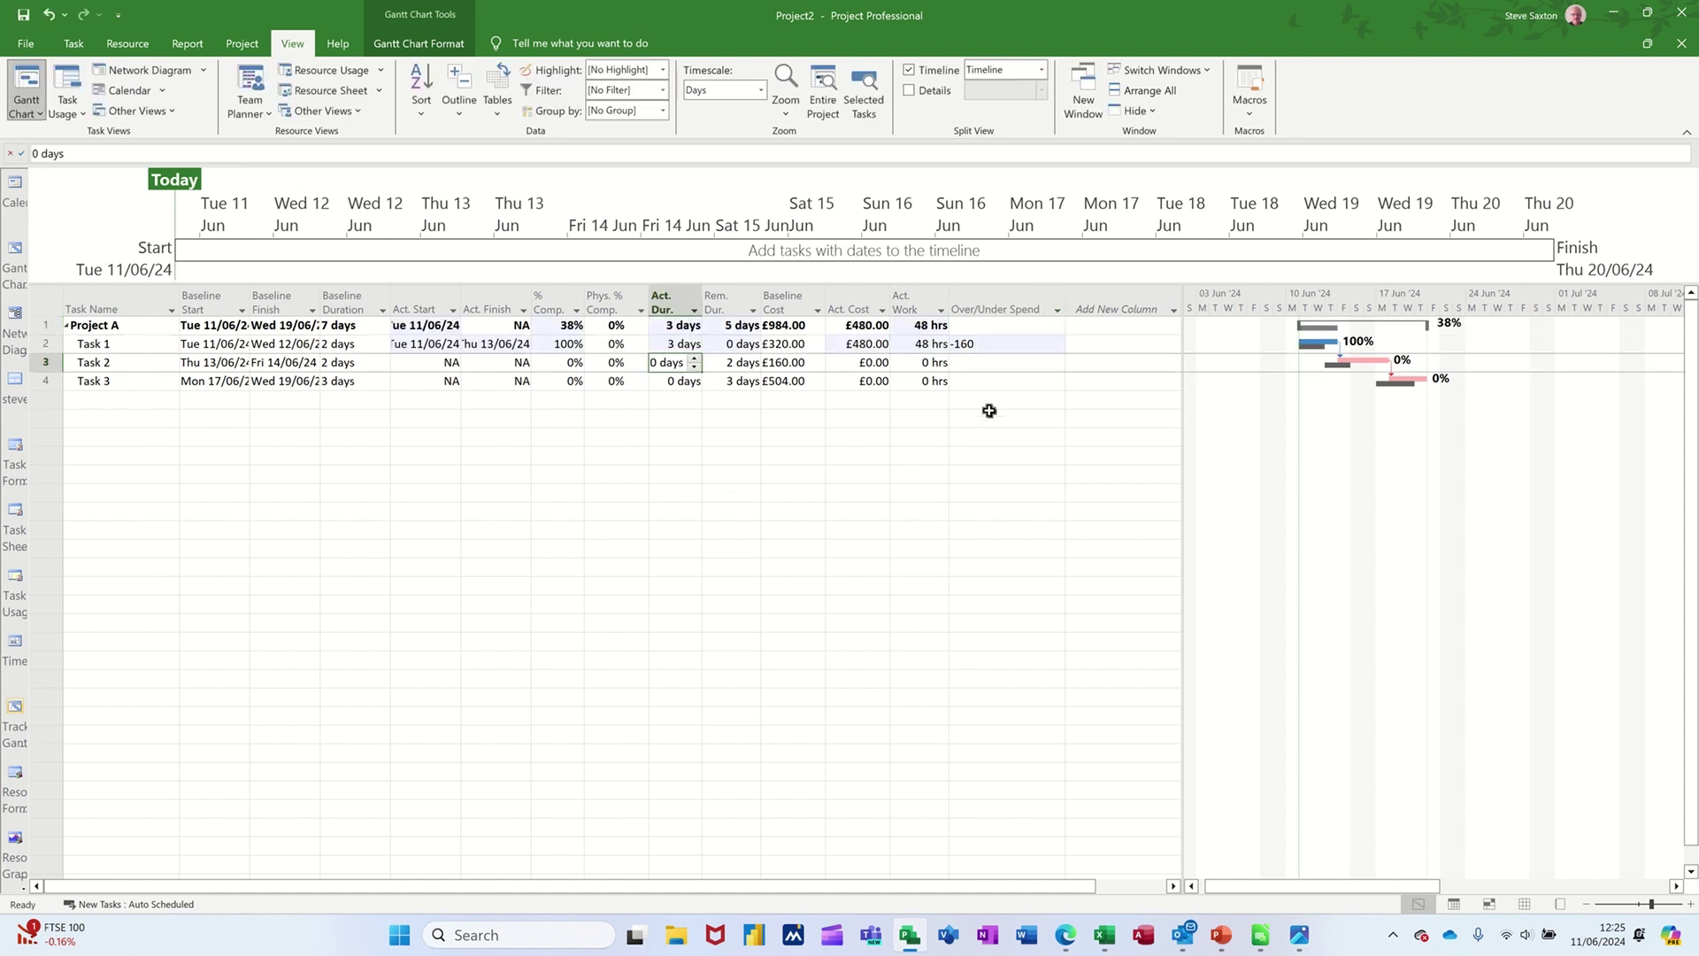
click(1029, 346)
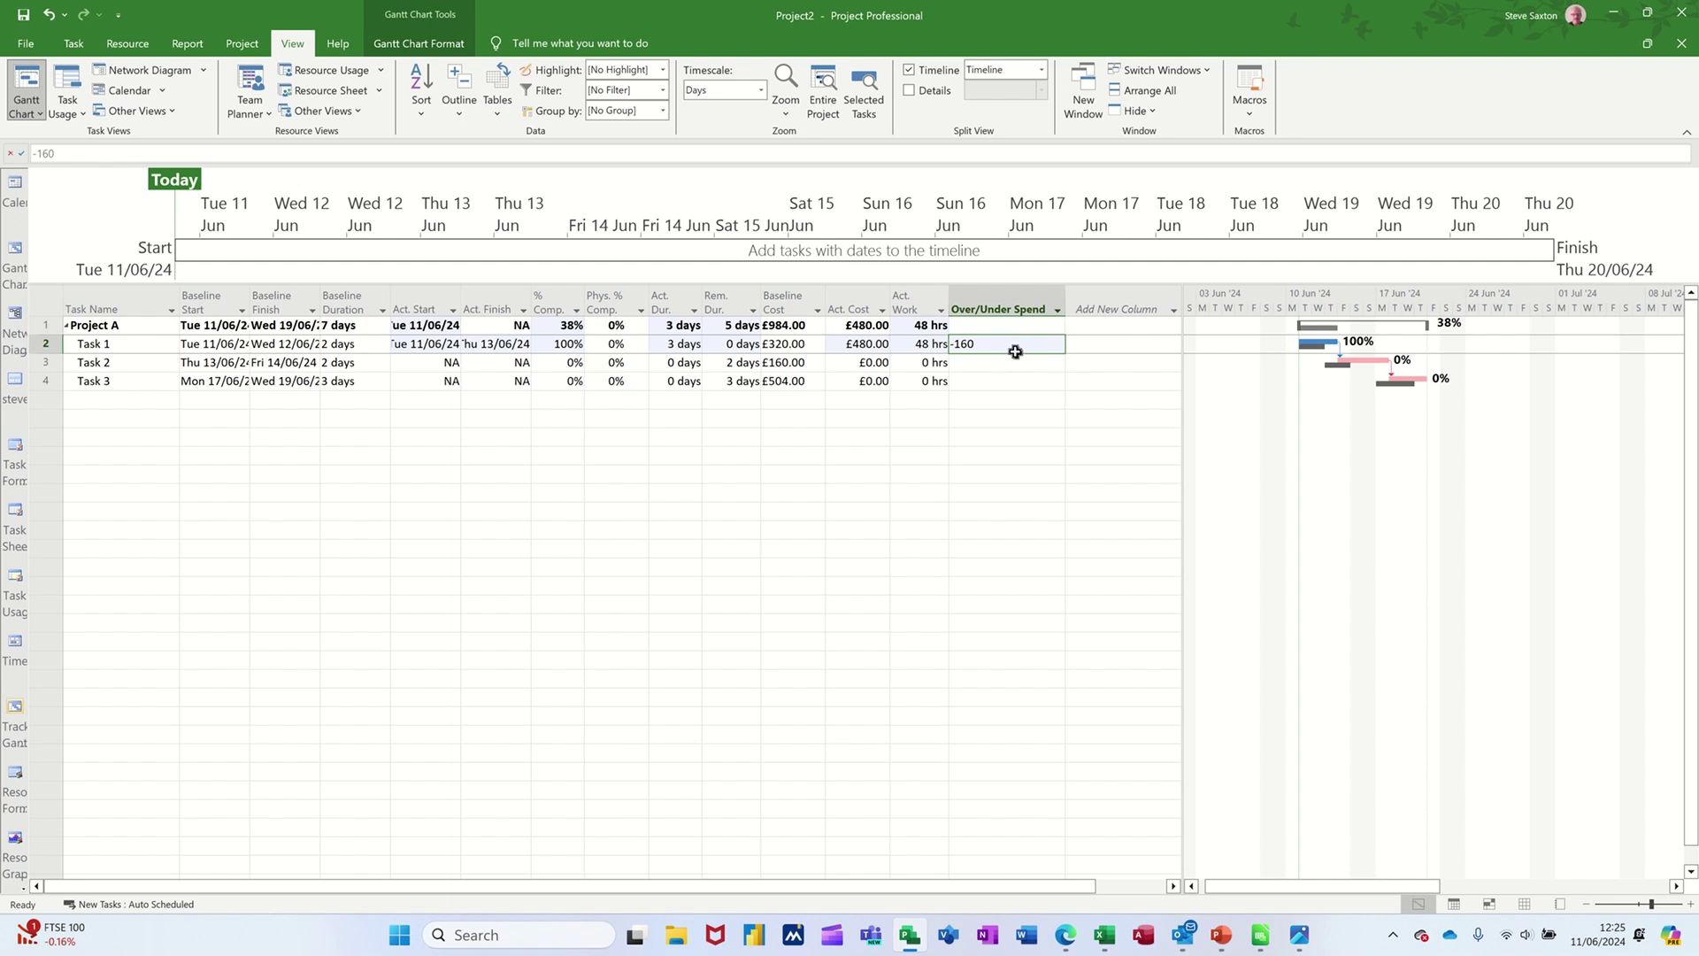
Enter 1 day actual duration for Task 2 and check its Over/Under Spend of 80
click(678, 362)
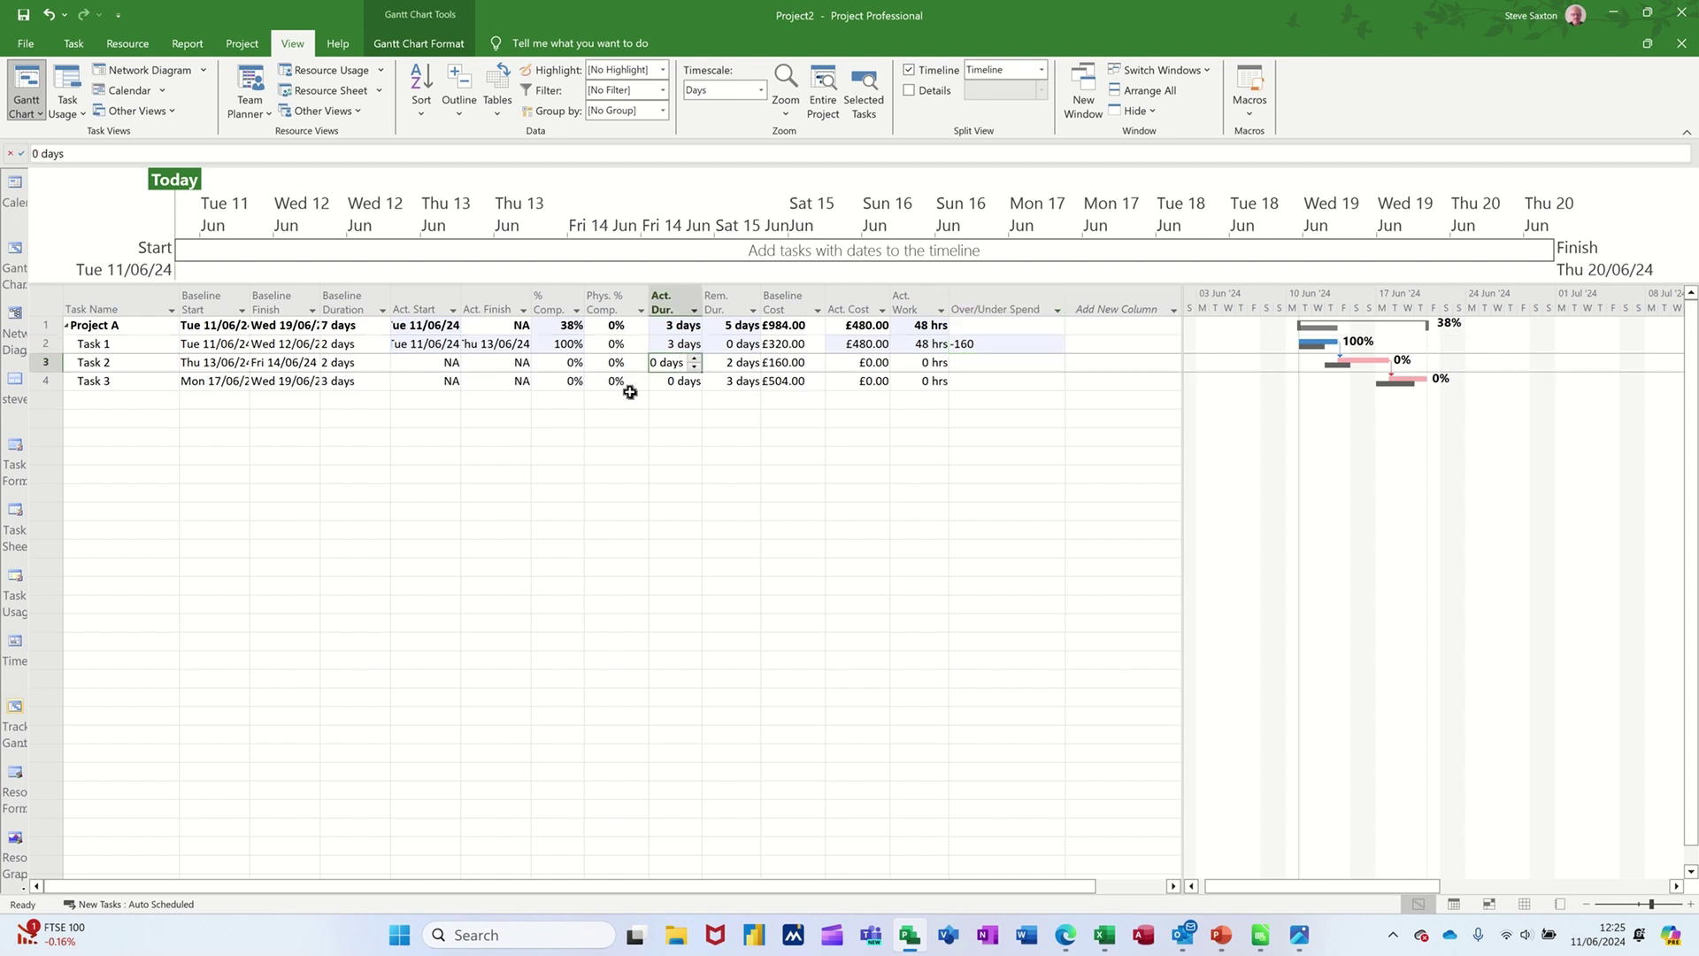
text(1)
click(698, 432)
click(990, 366)
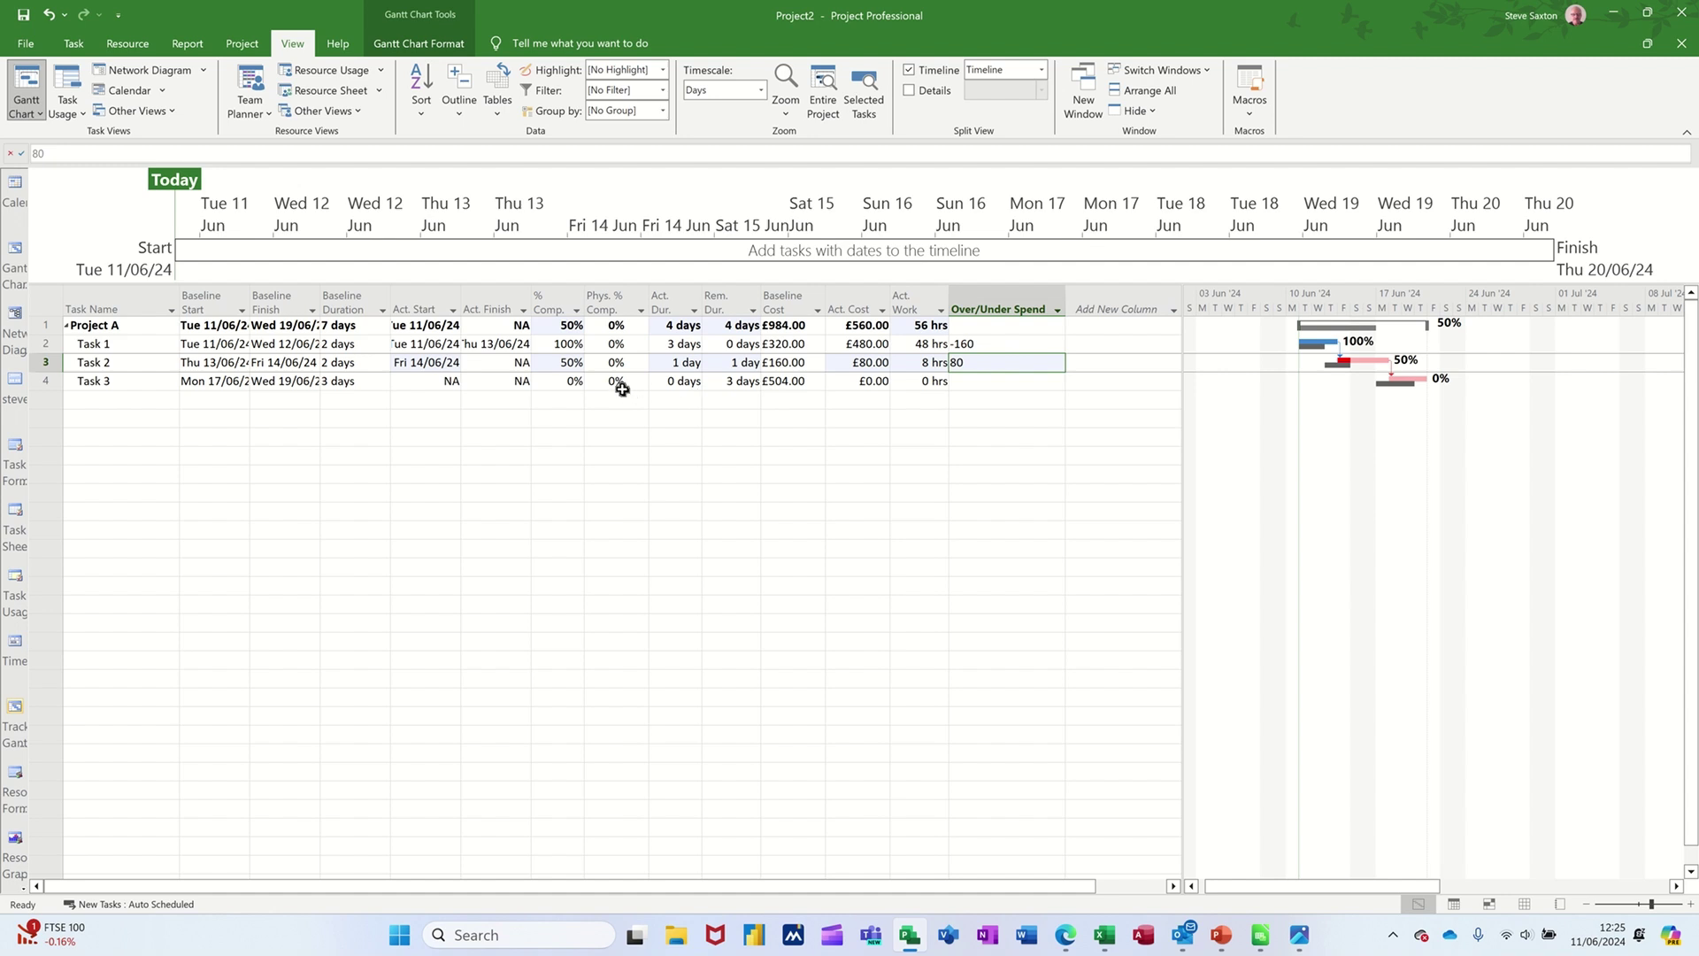
click(1018, 305)
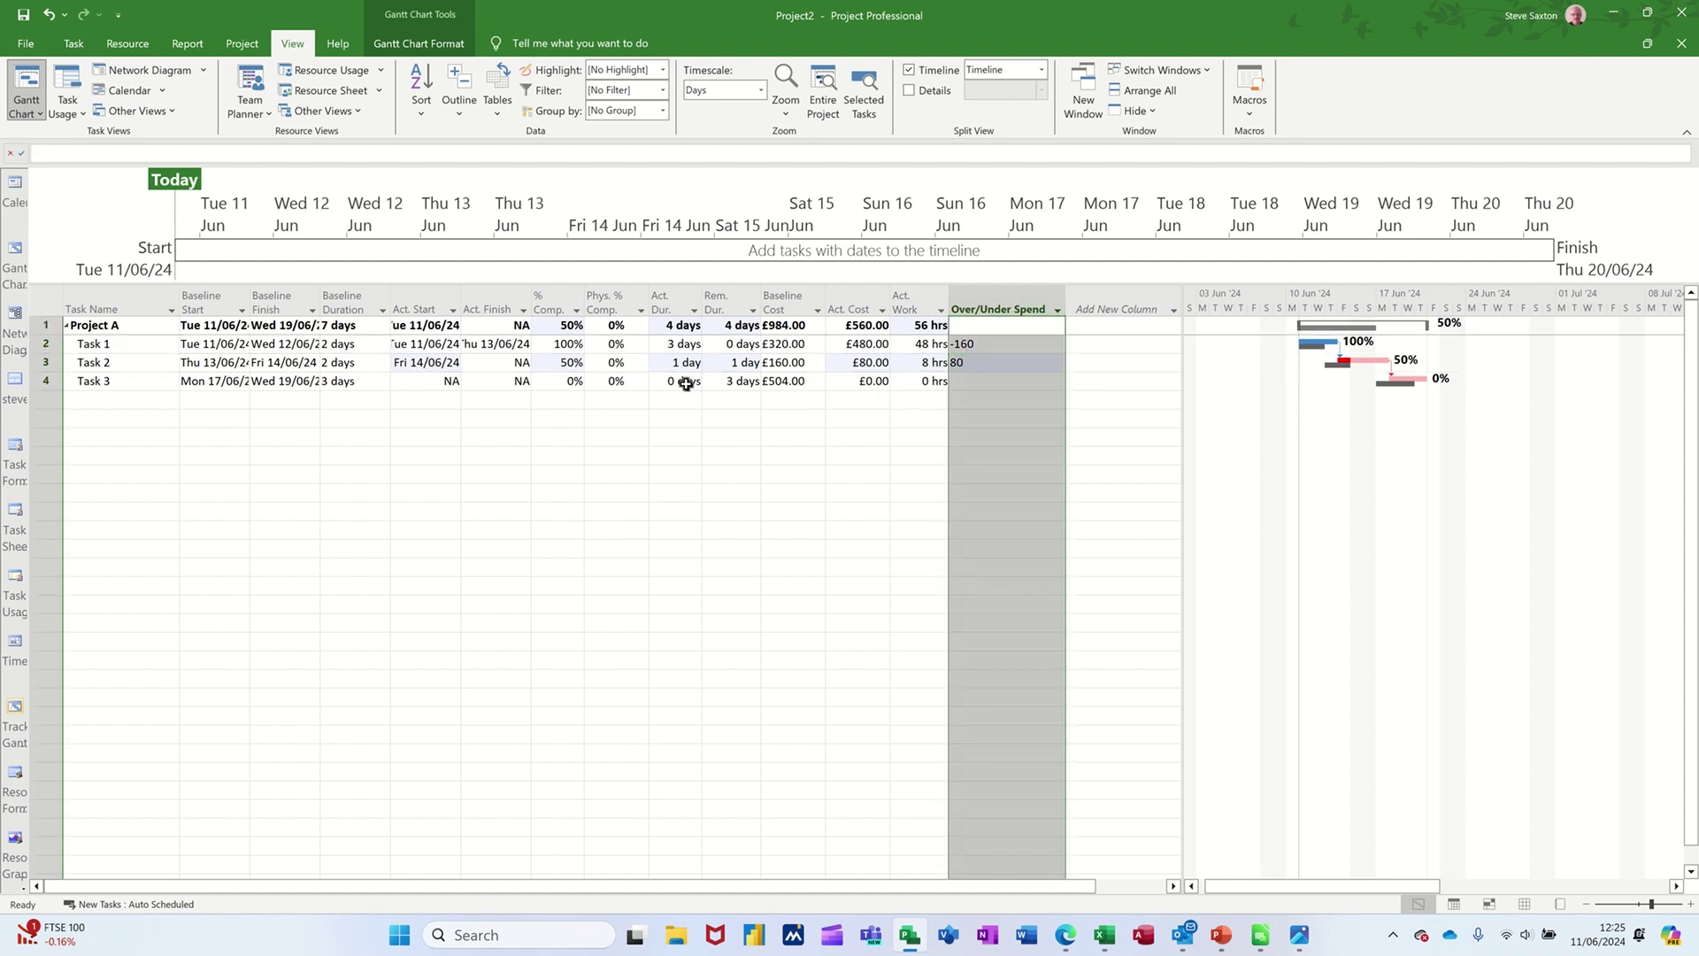
click(1010, 384)
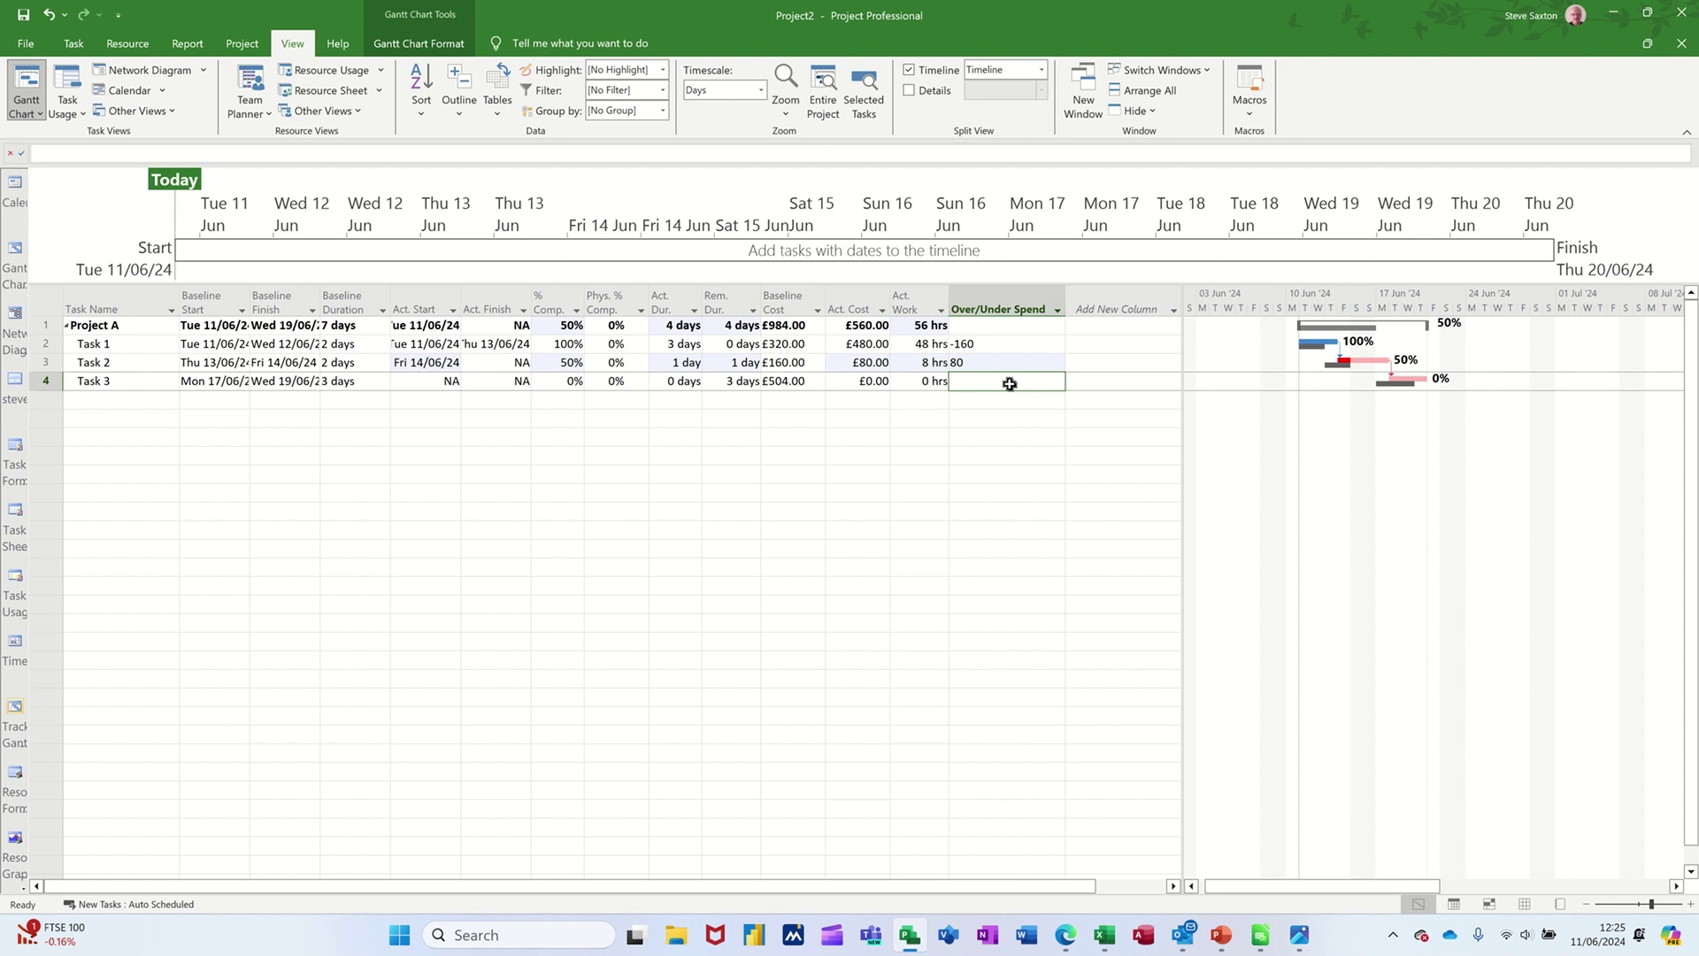
Enter 4 days actual duration for Task 3 and verify its Over/Under Spend reads -168
click(667, 384)
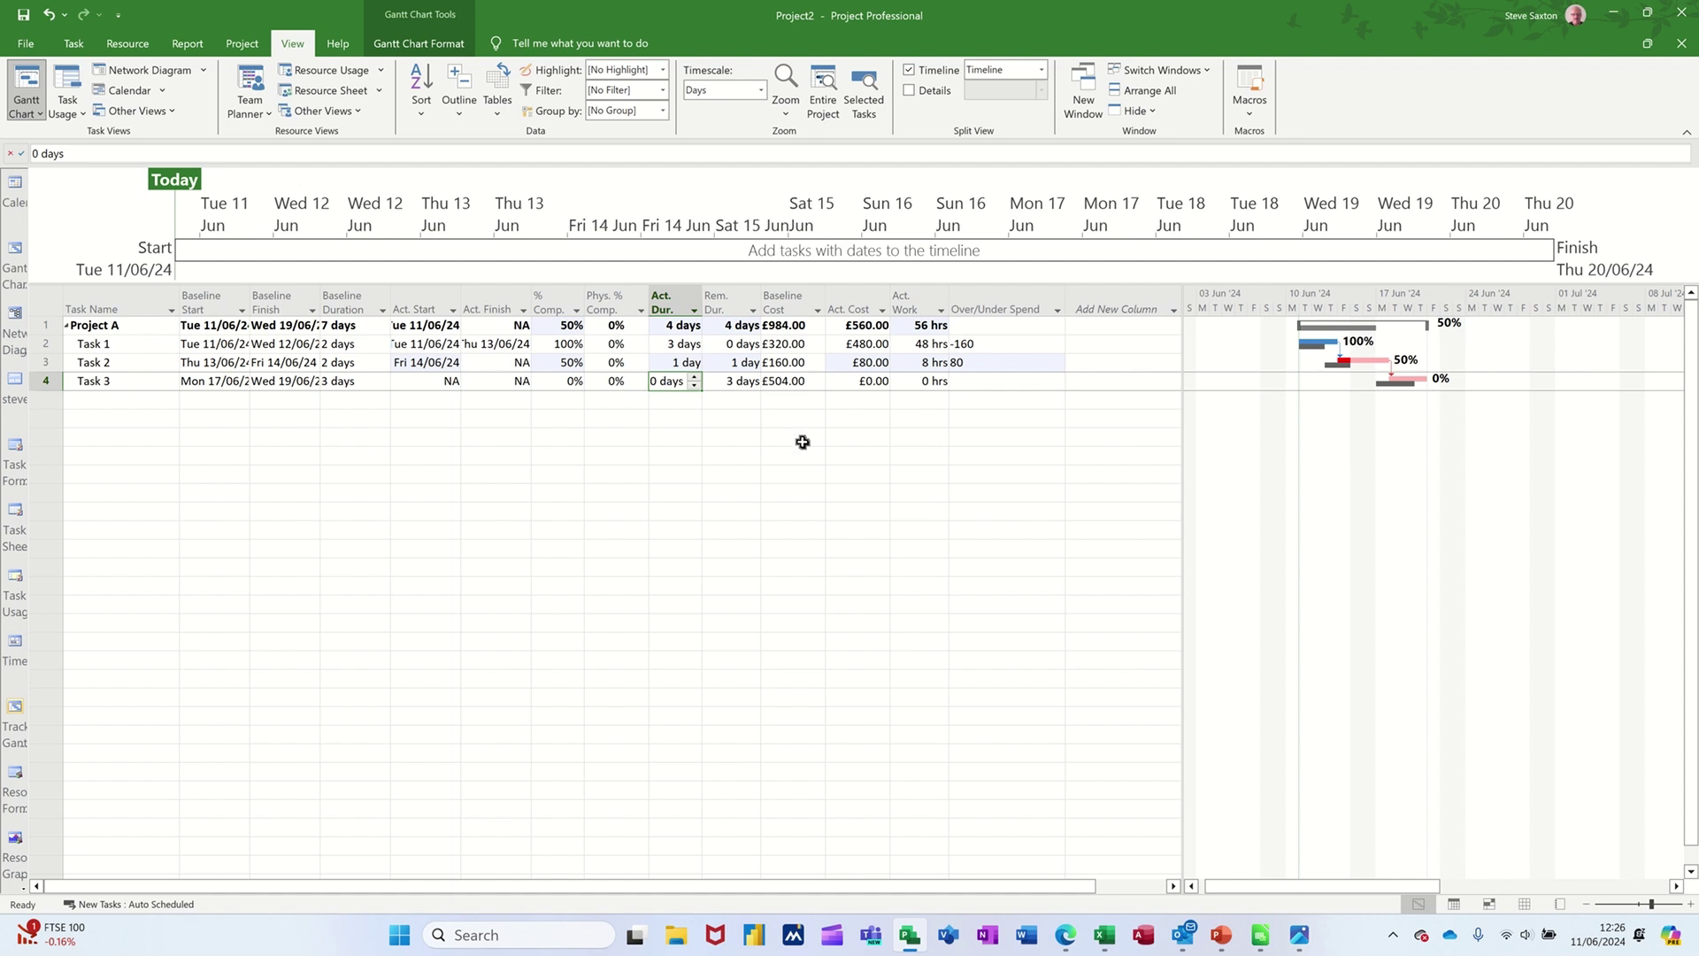
text(4)
key(Return)
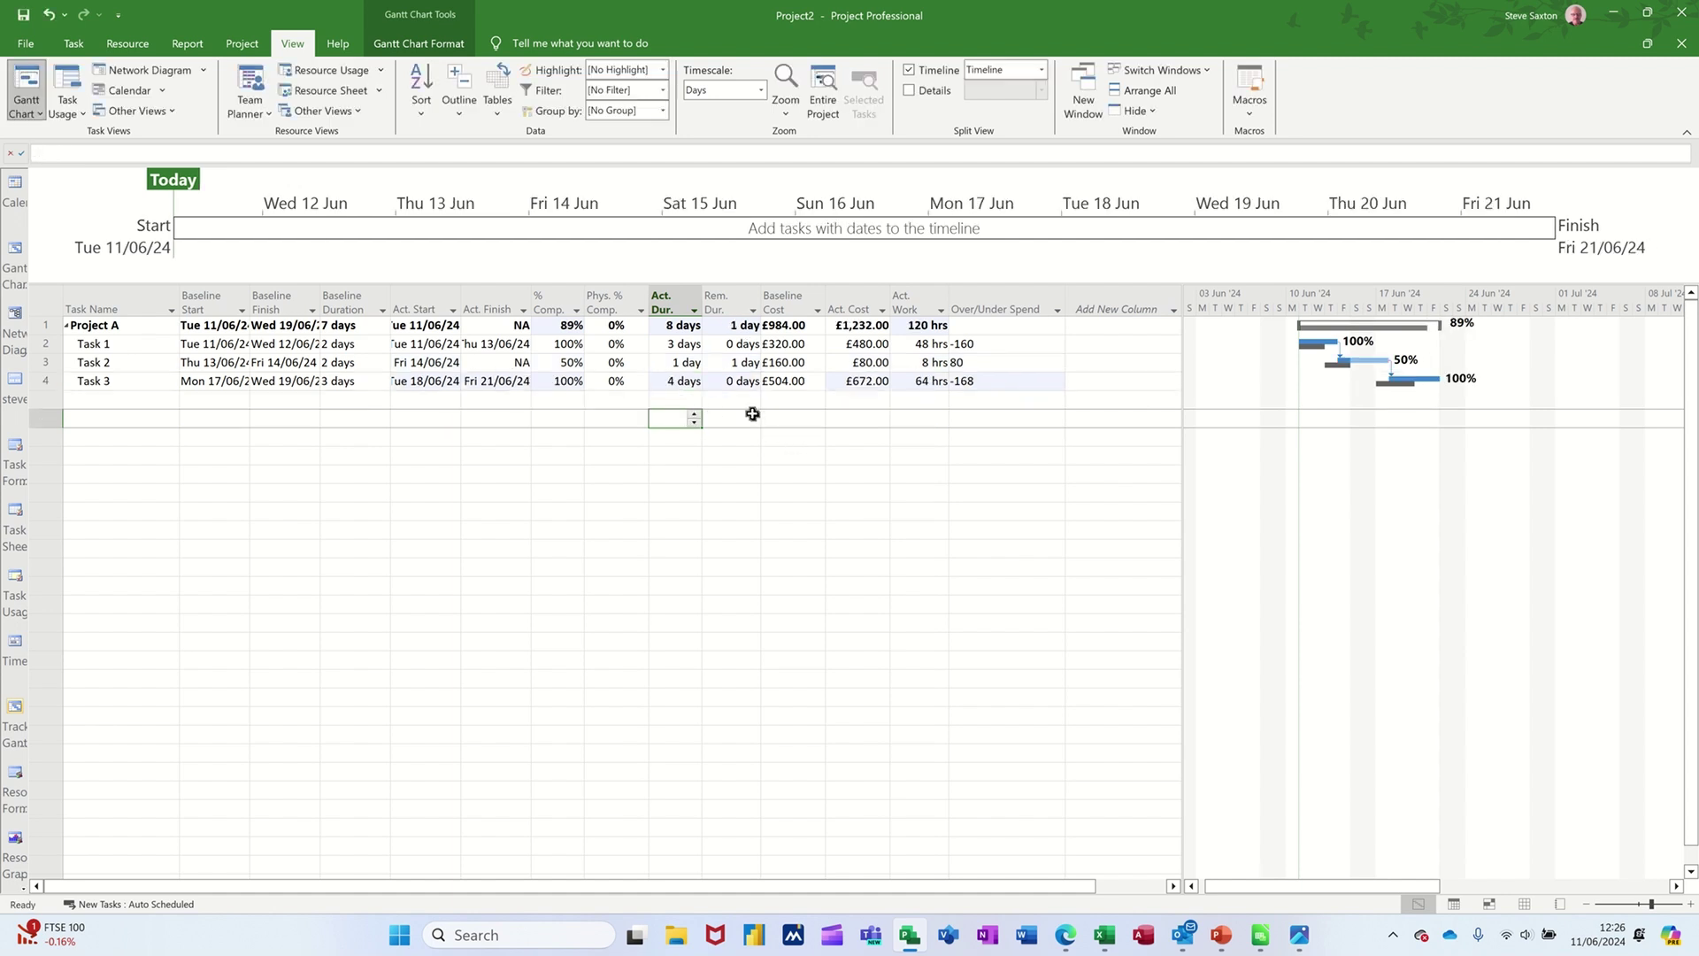
click(1021, 387)
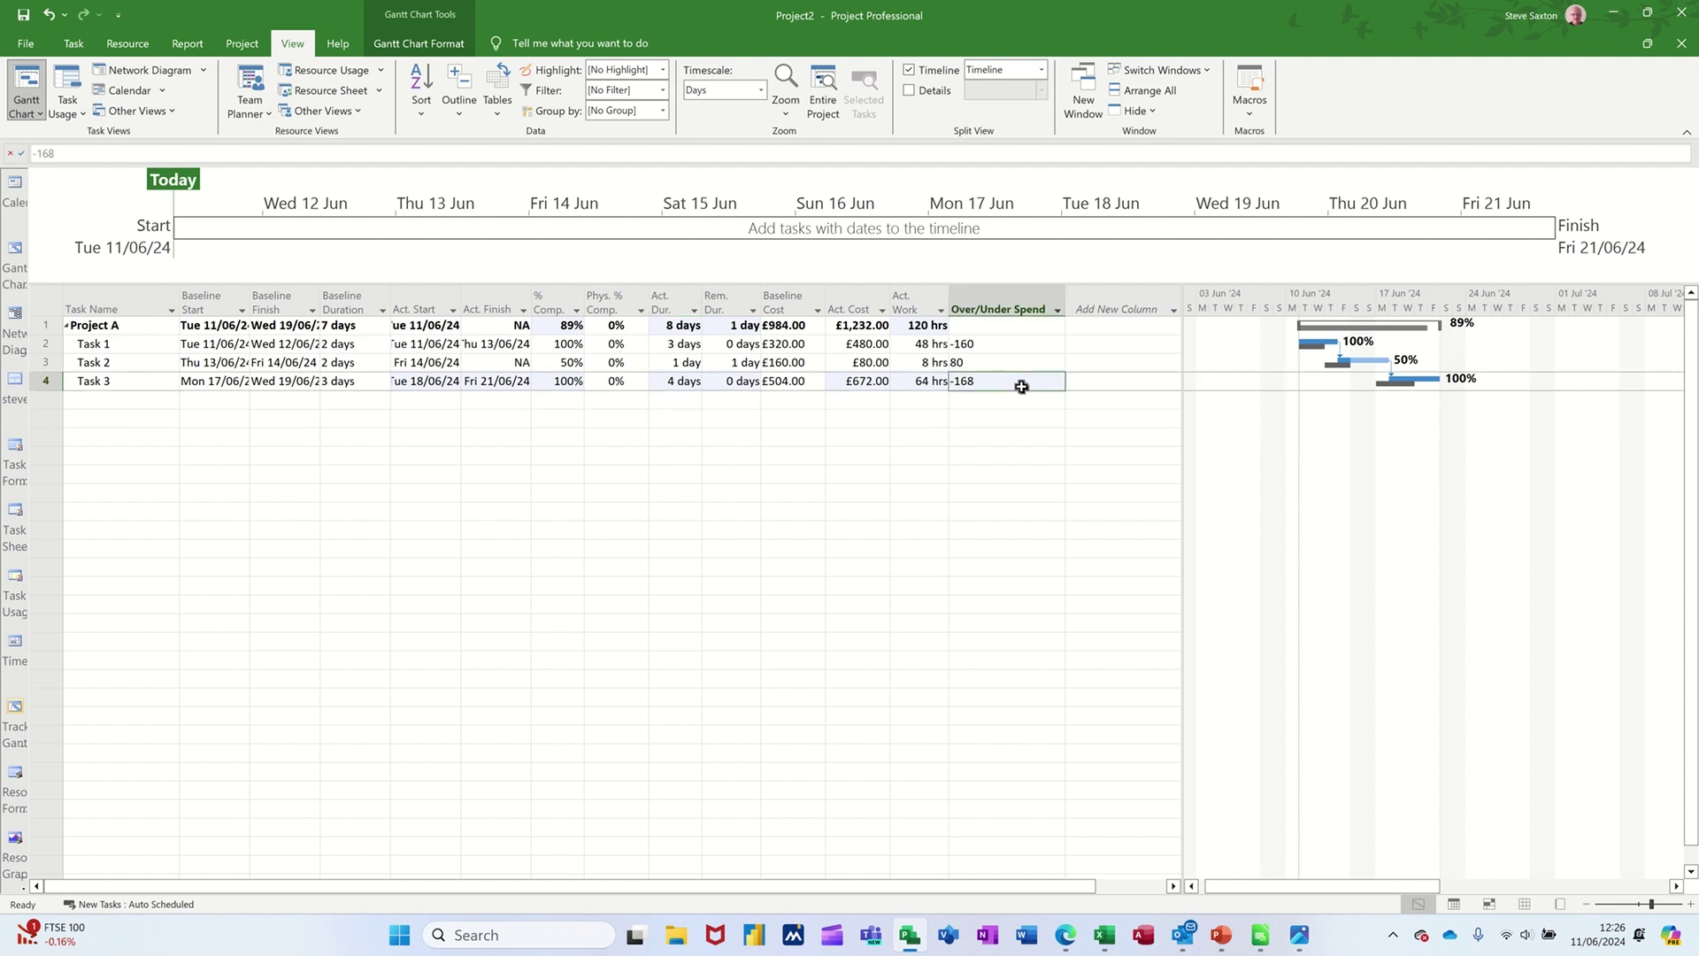
click(663, 361)
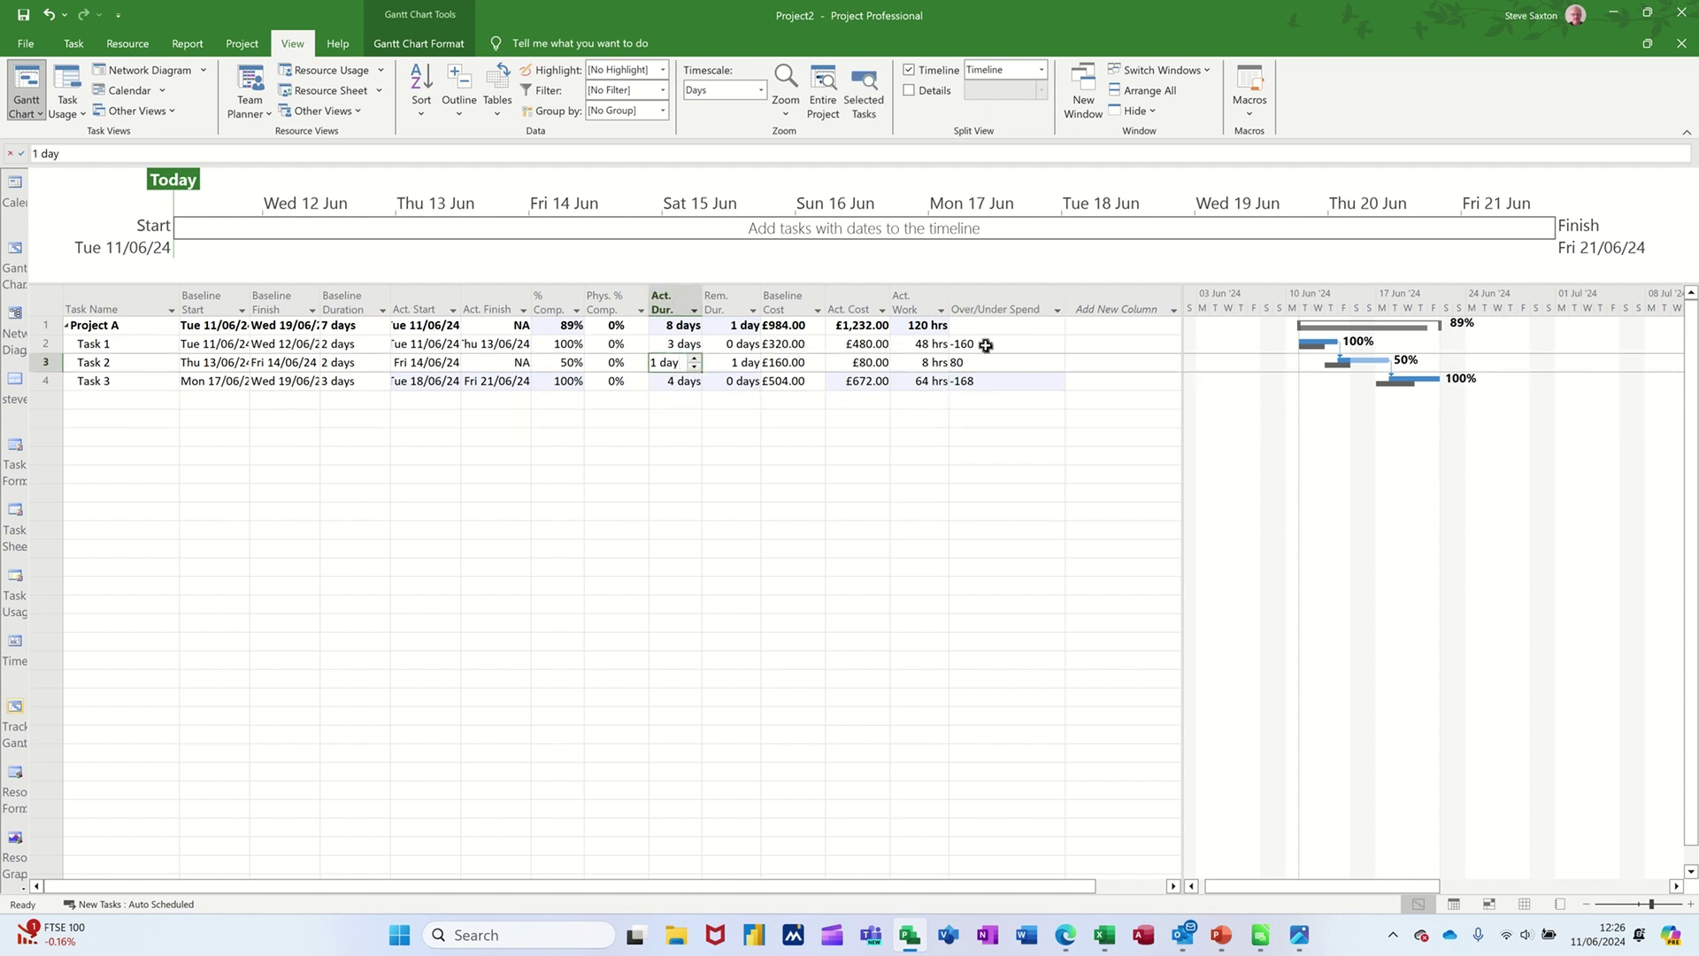
right_click(997, 298)
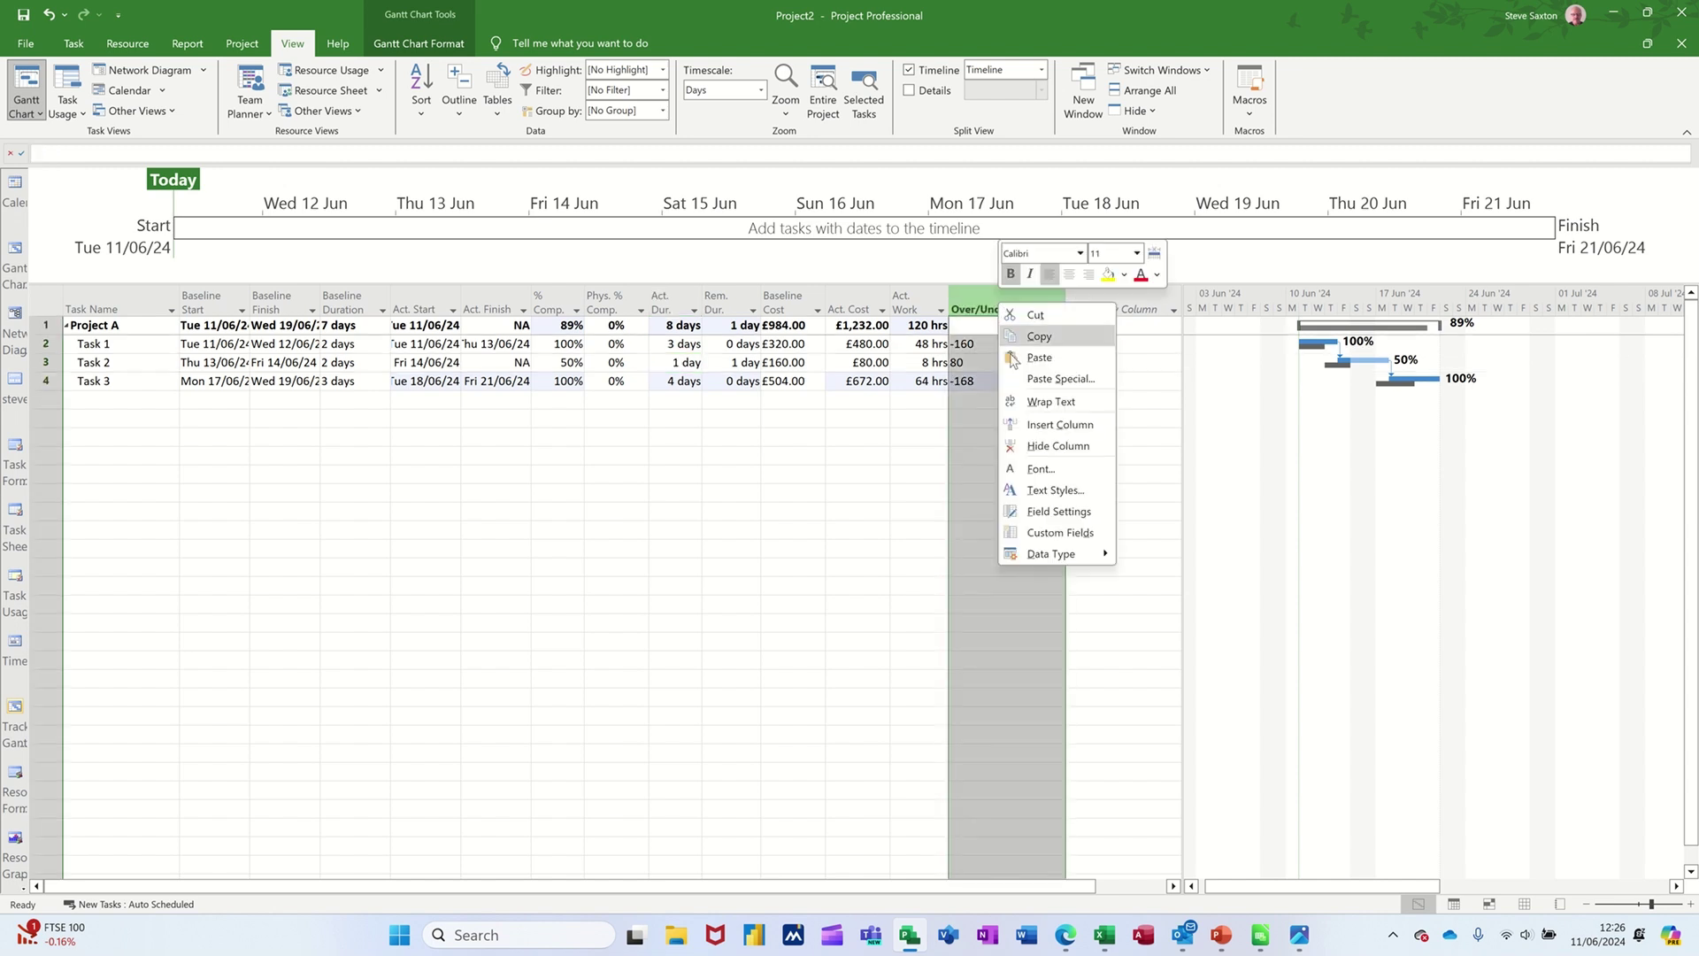
click(1046, 532)
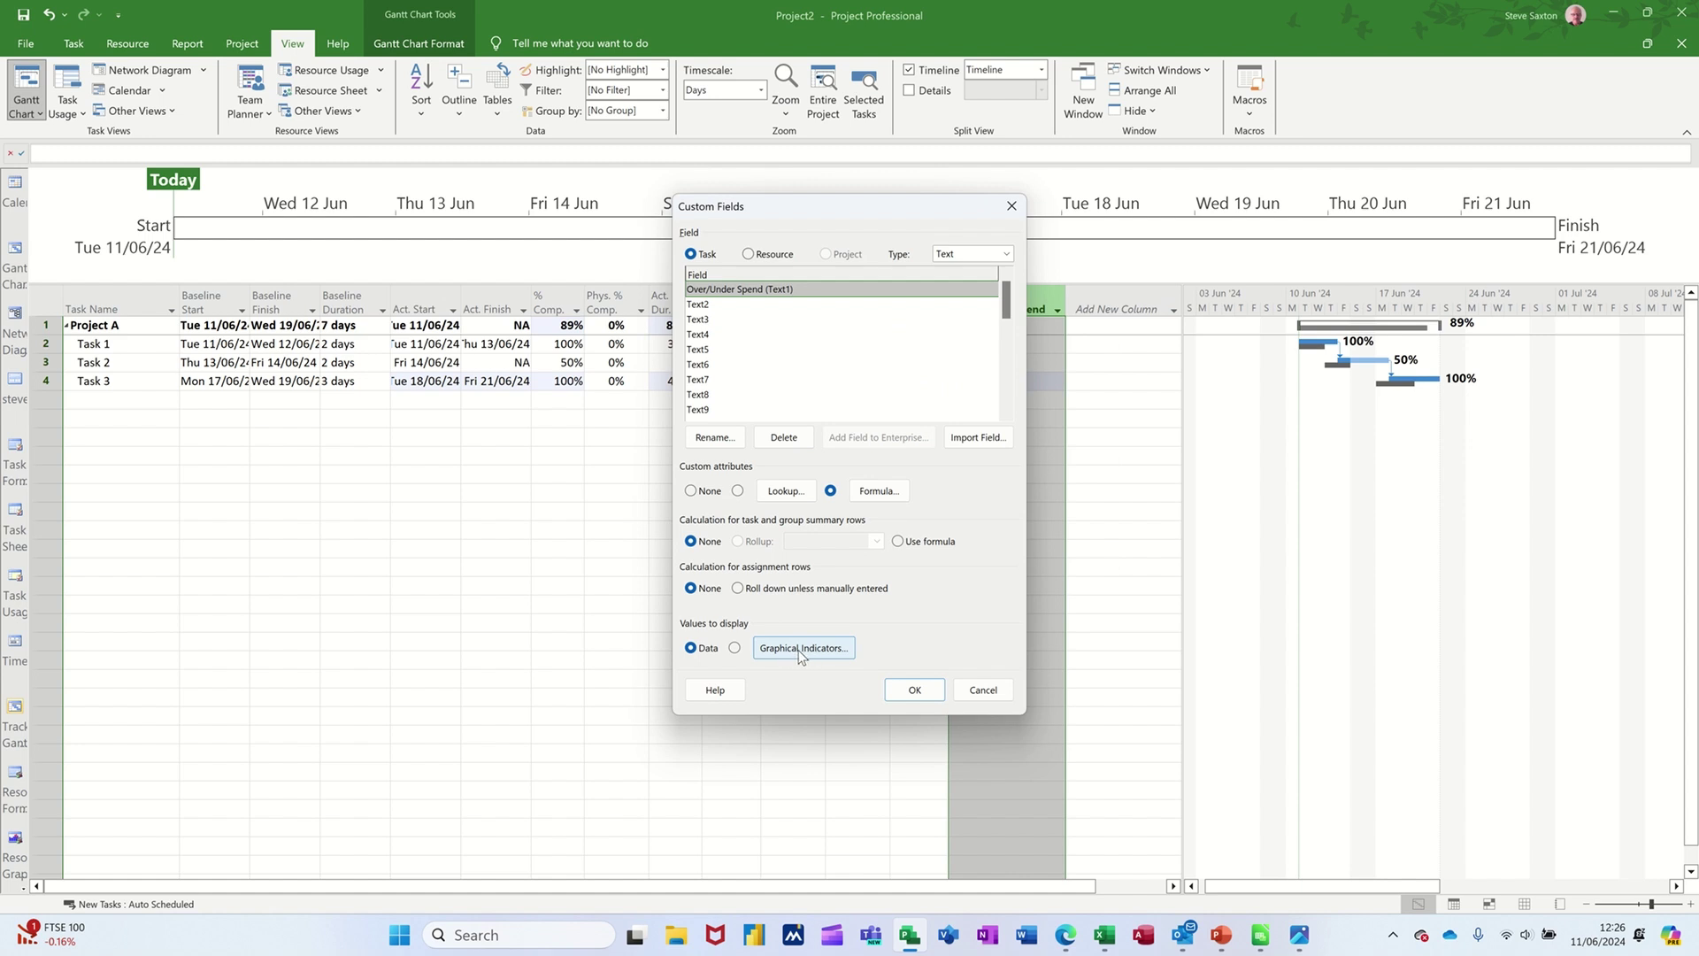
click(914, 691)
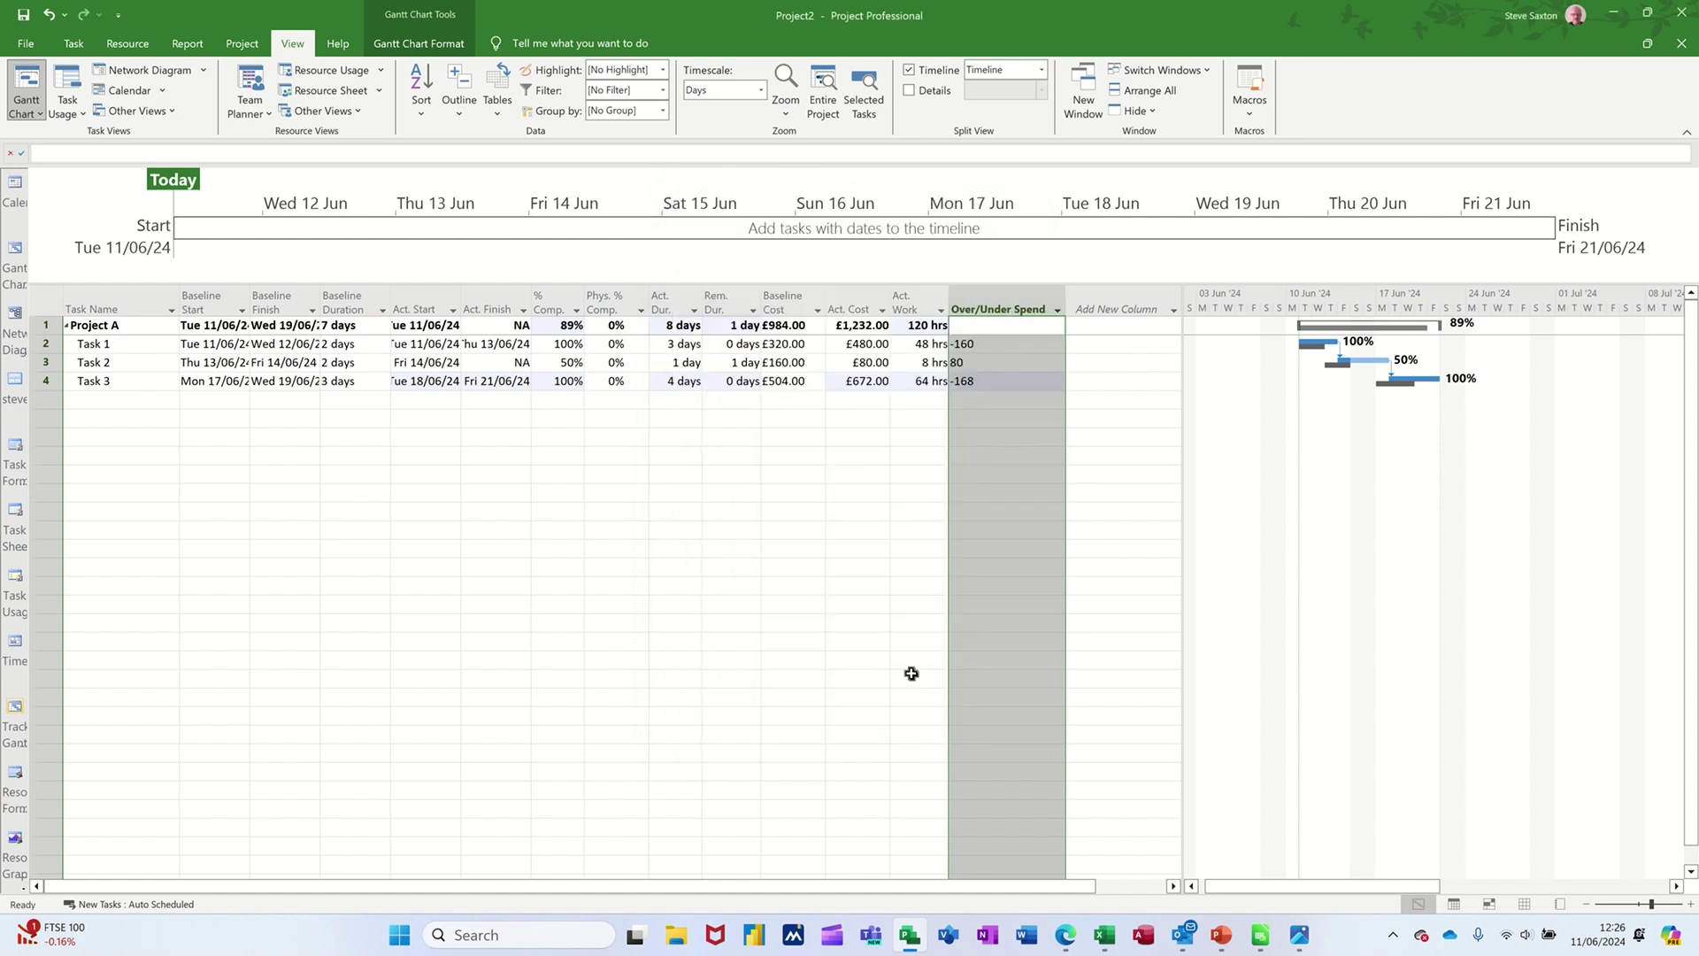
click(629, 364)
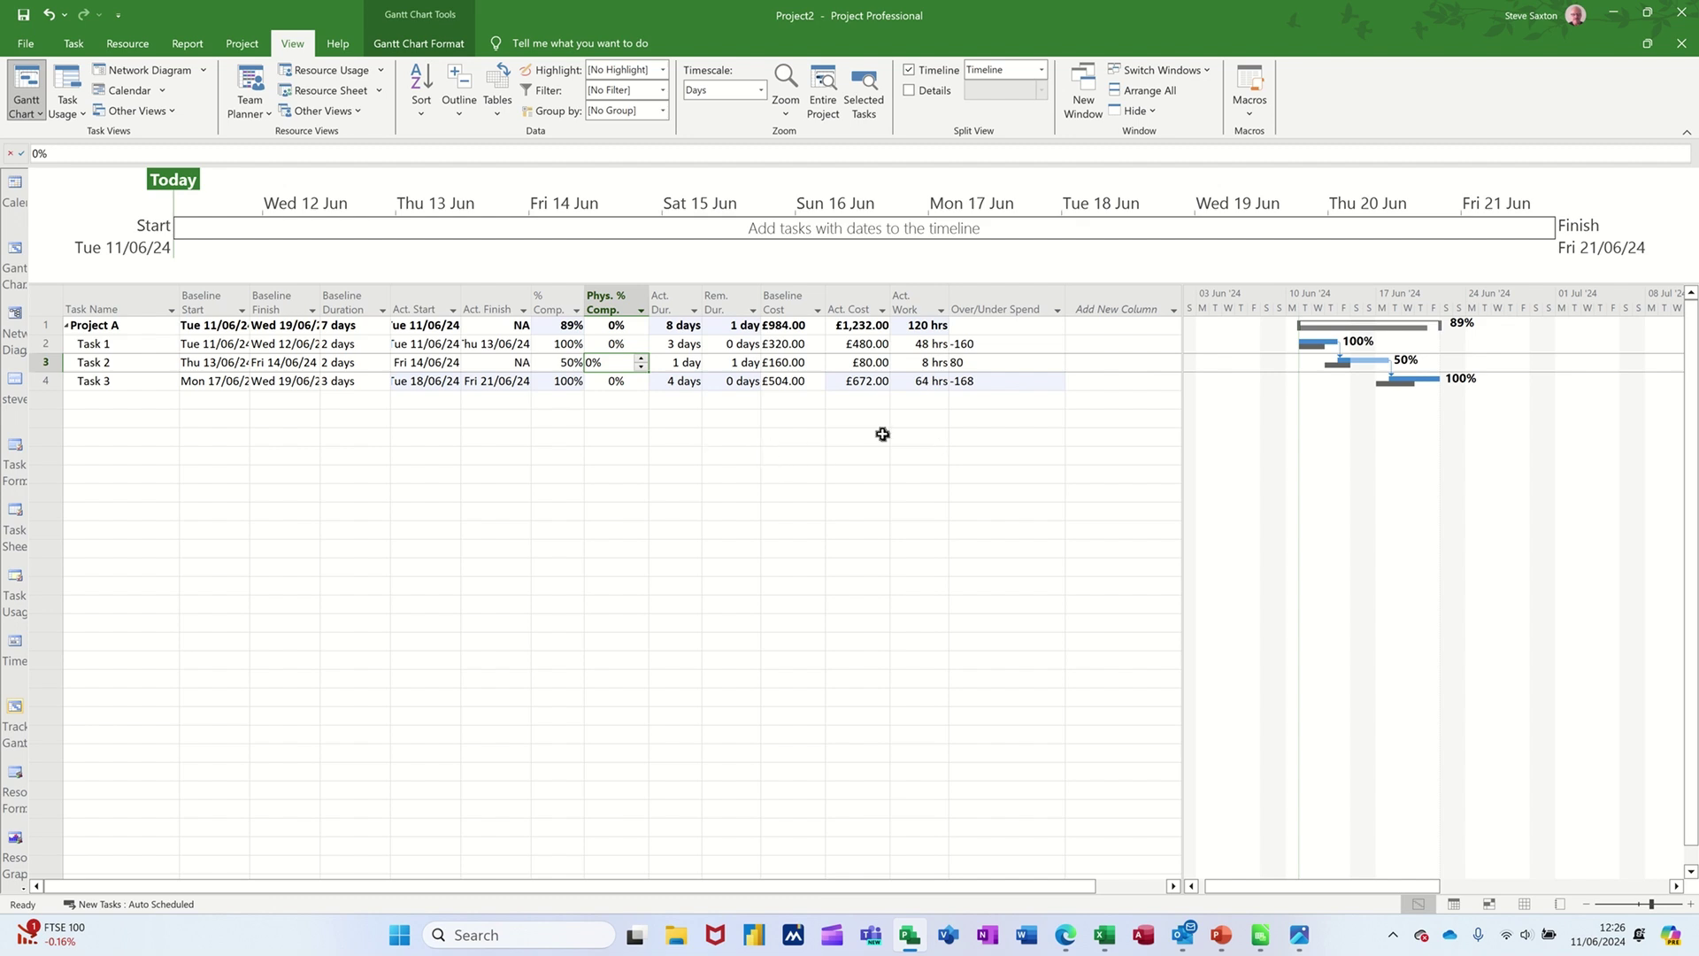
click(1003, 295)
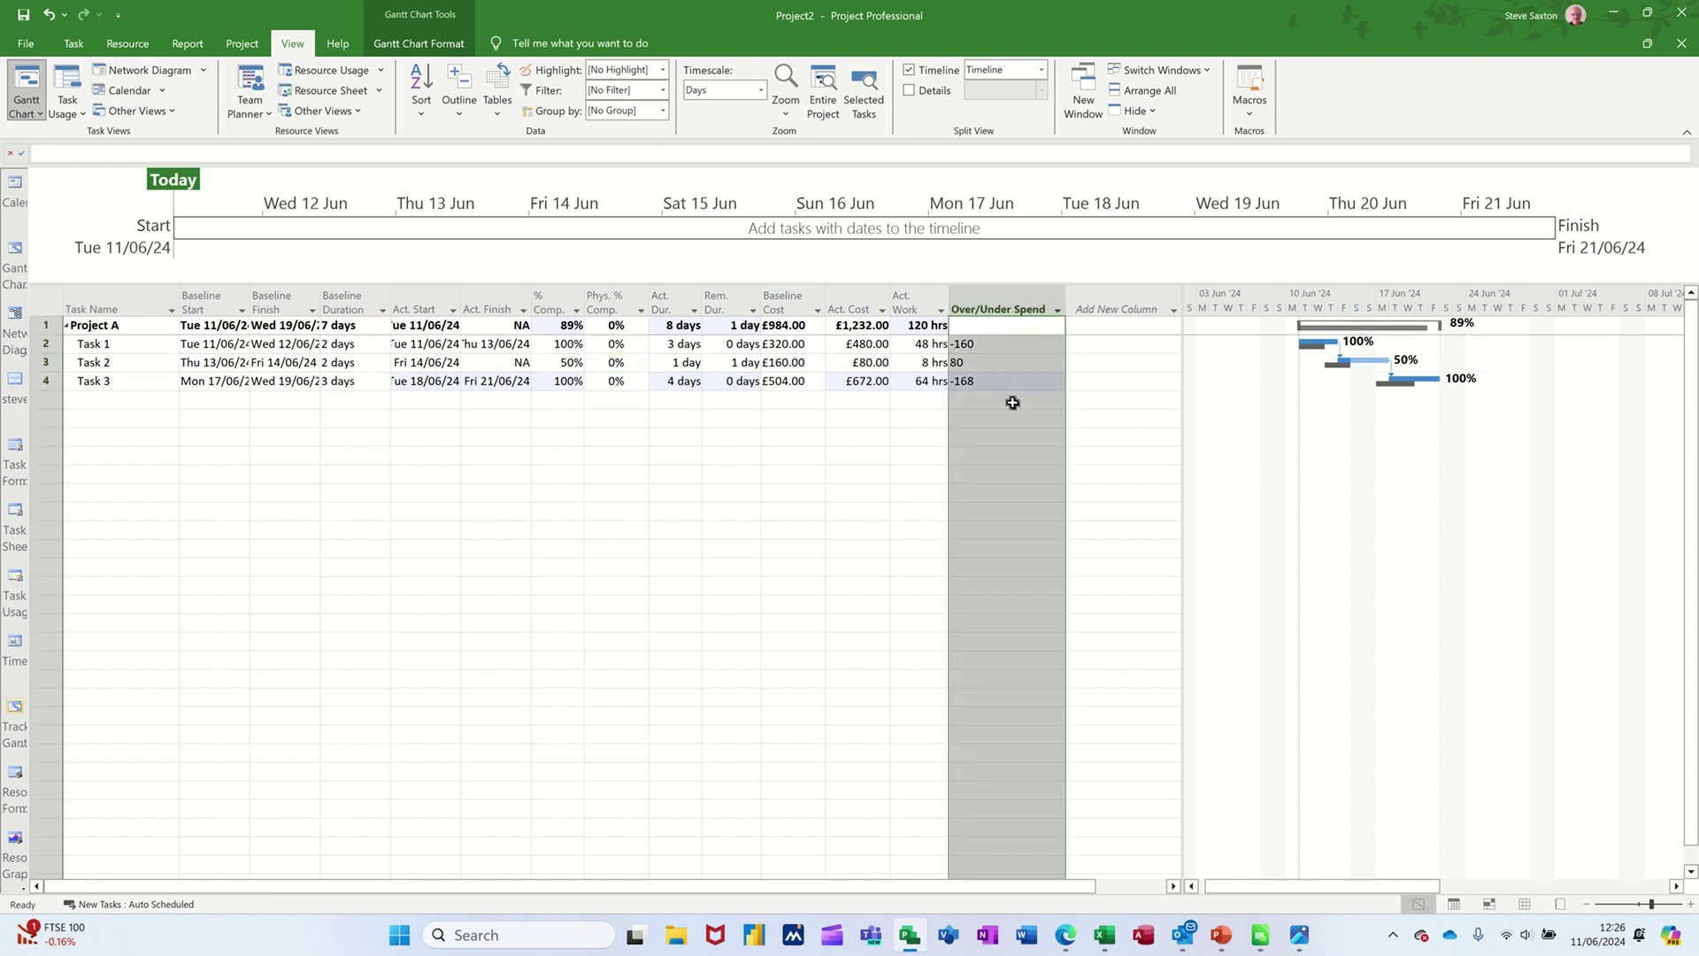